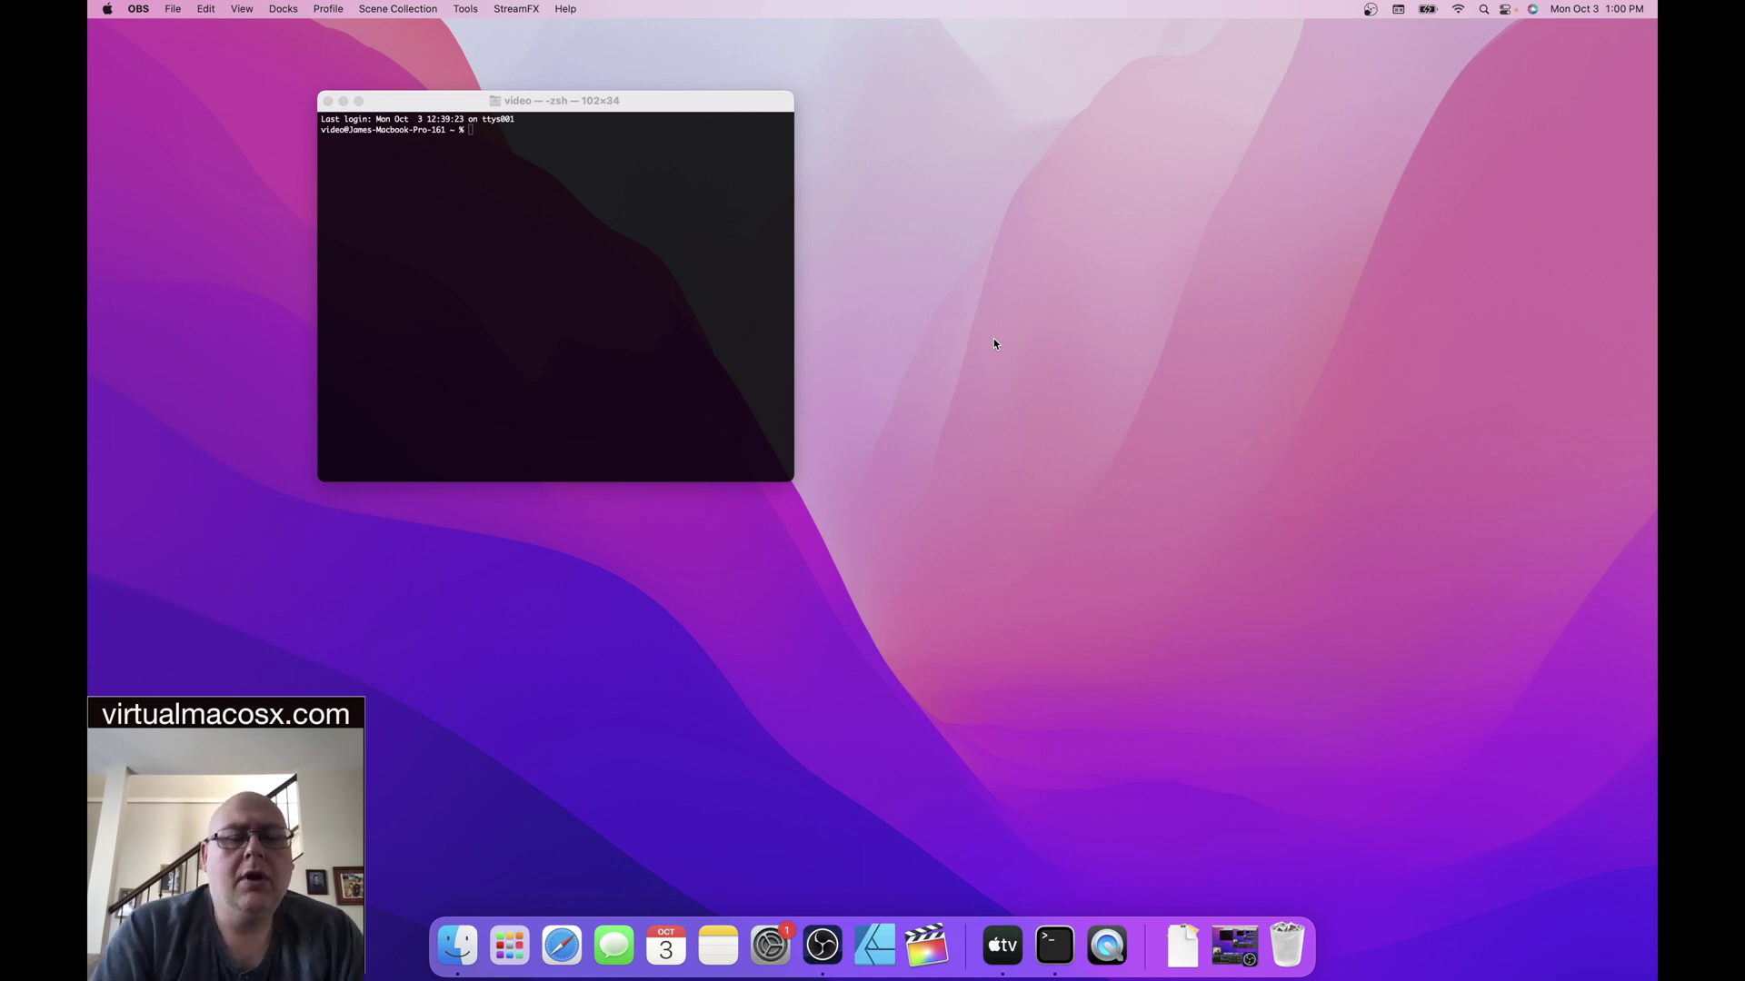
- Bring up Finder's Connect to Server dialog from the Go menu
click(469, 931)
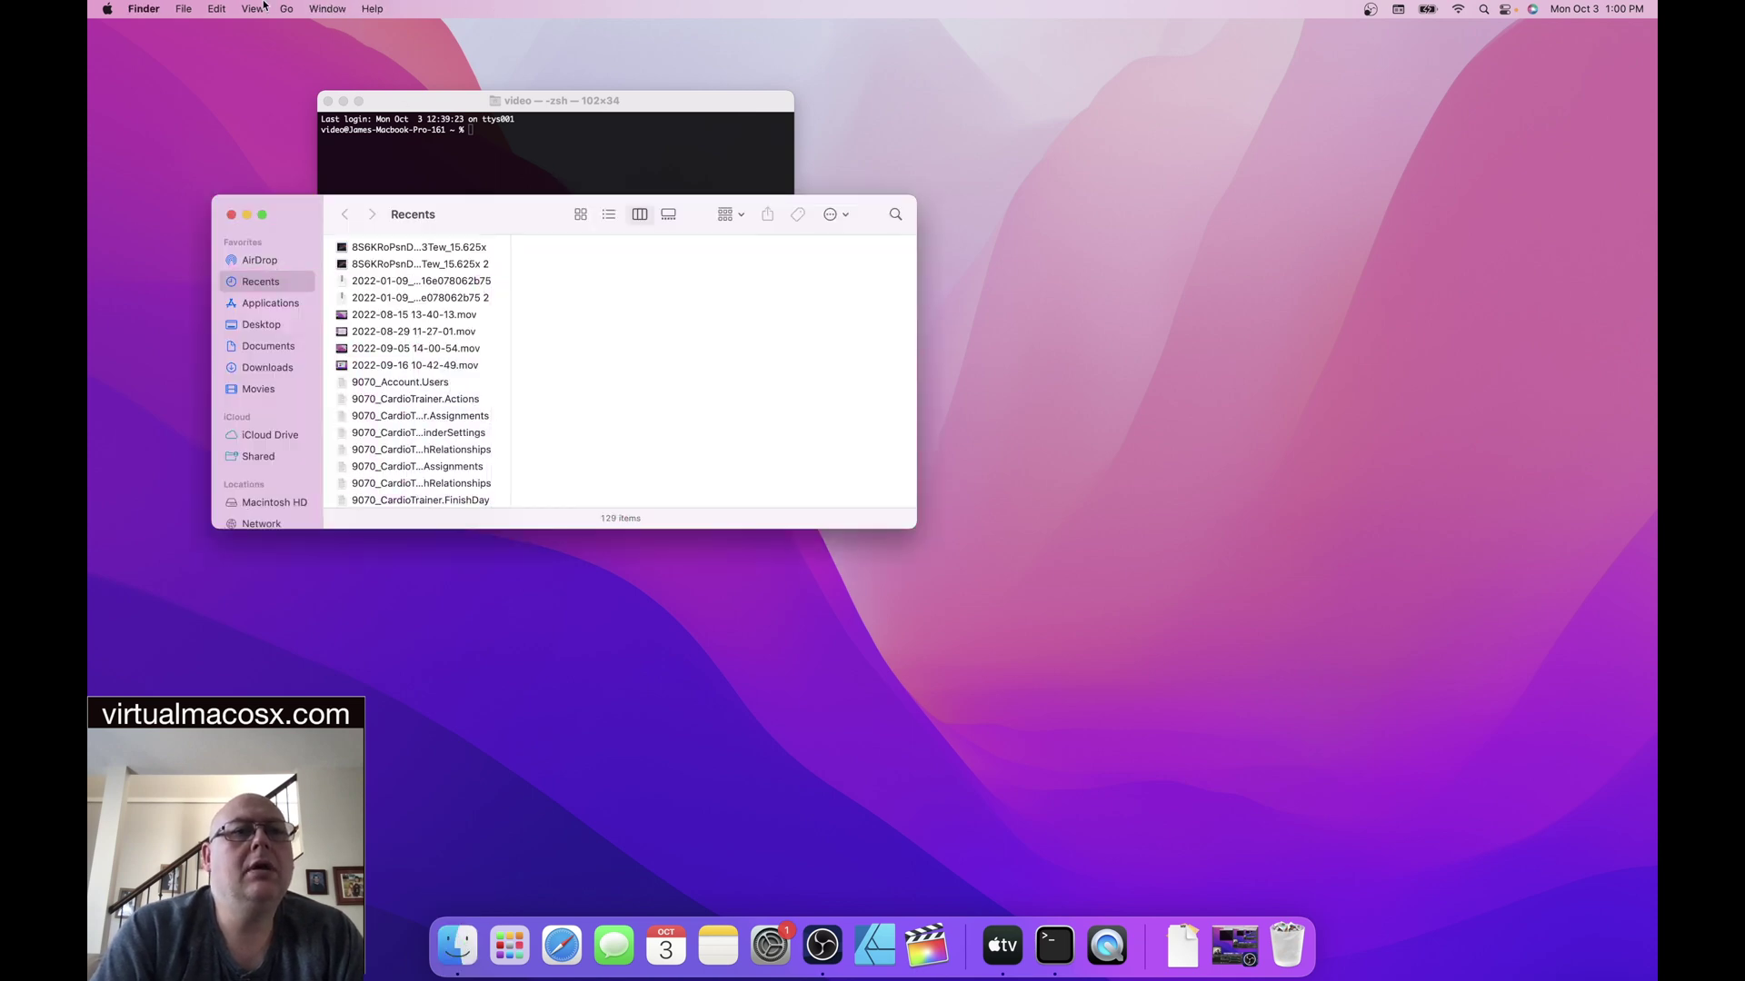
click(283, 10)
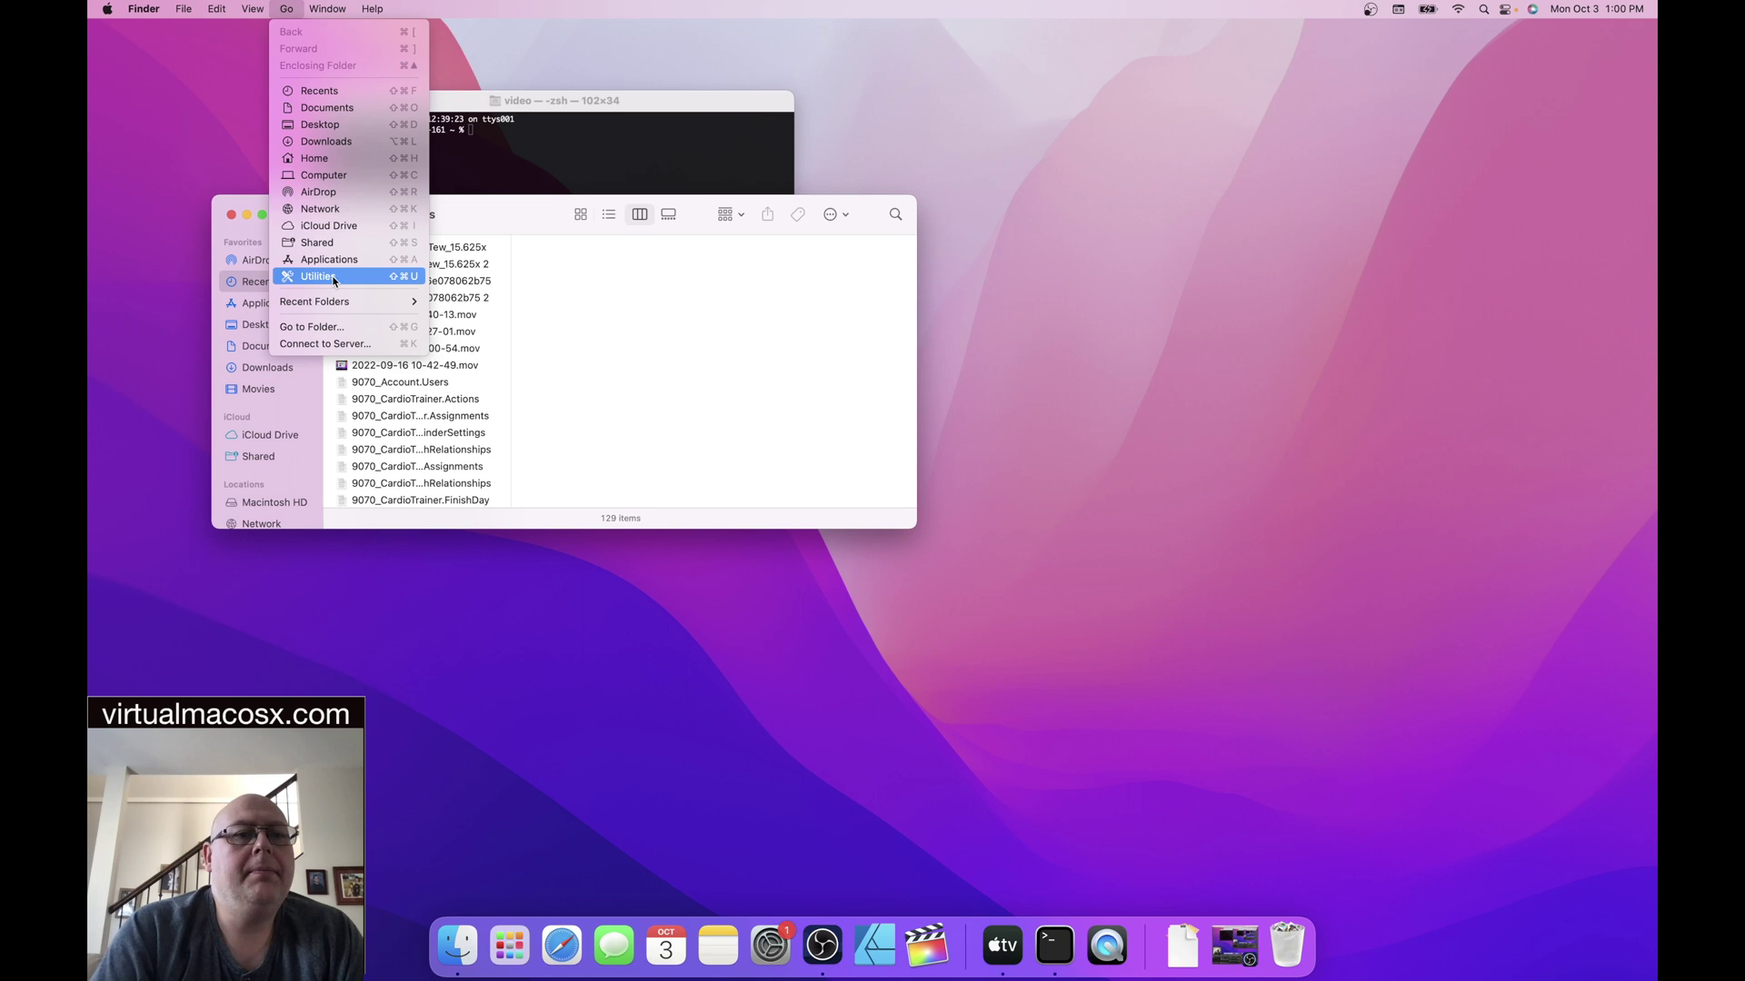
click(333, 344)
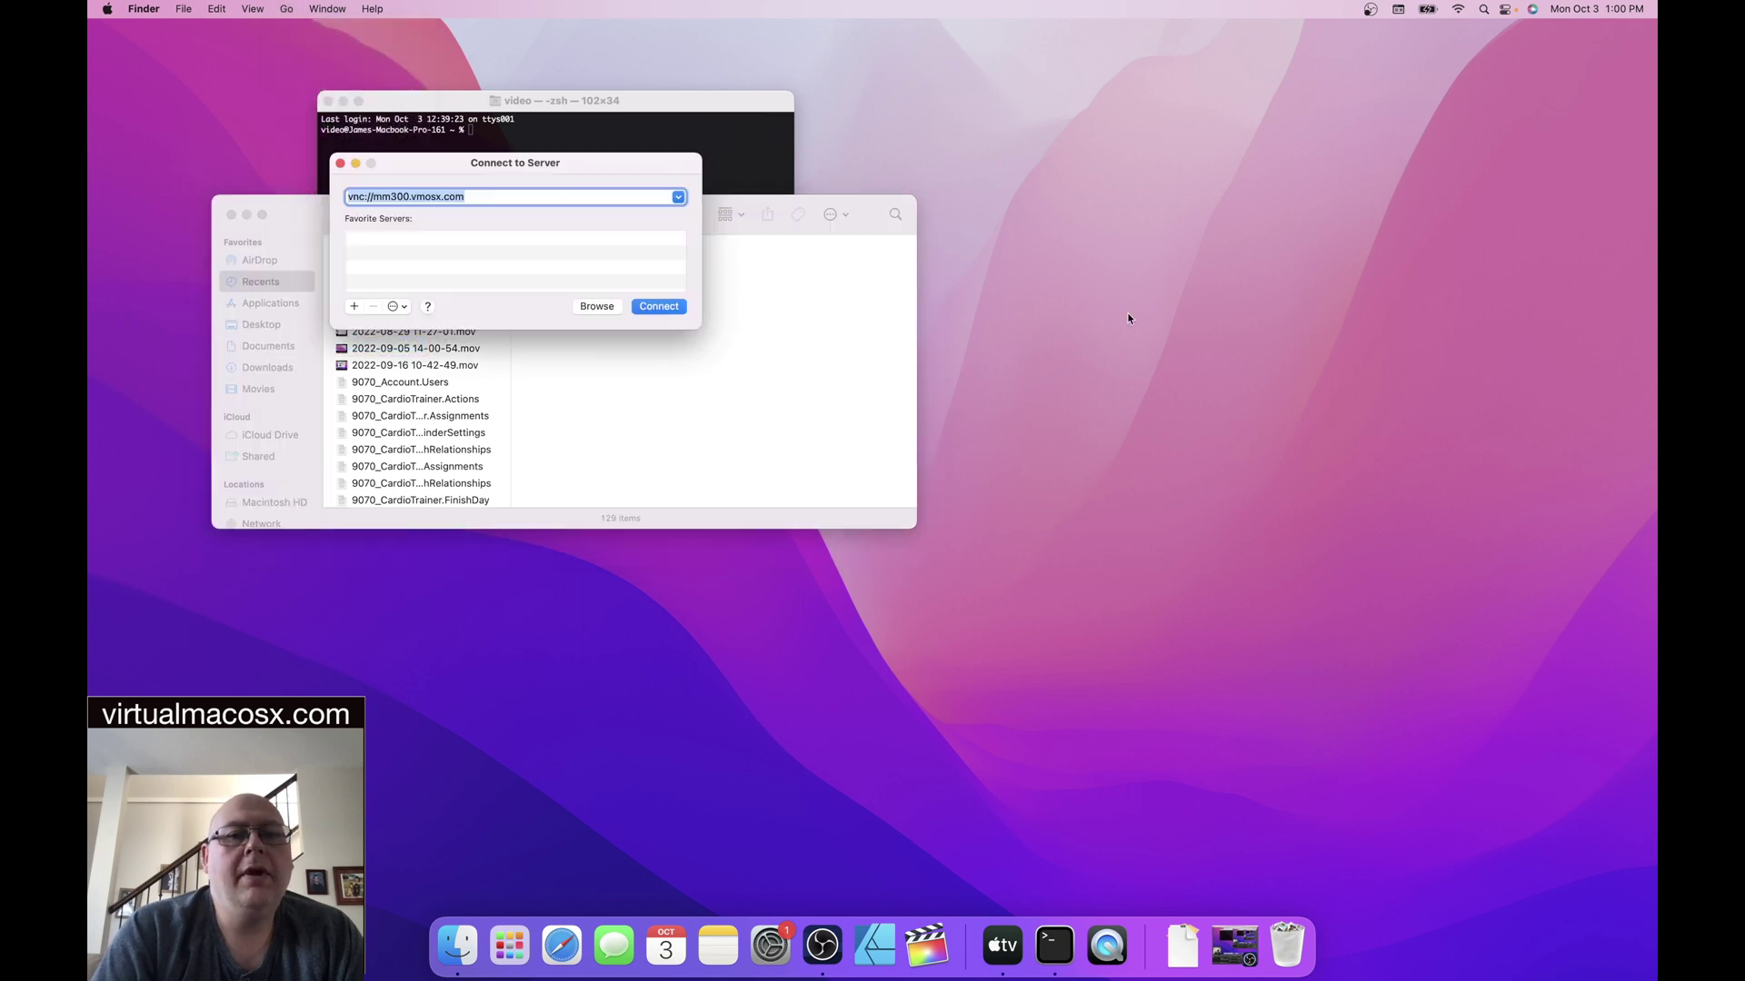
- Replace the old server address with vnc://162.252.210.45
click(467, 199)
key(BackSpace)
key(BackSpace)
key(BackSpace)
key(BackSpace)
key(BackSpace)
key(BackSpace)
key(BackSpace)
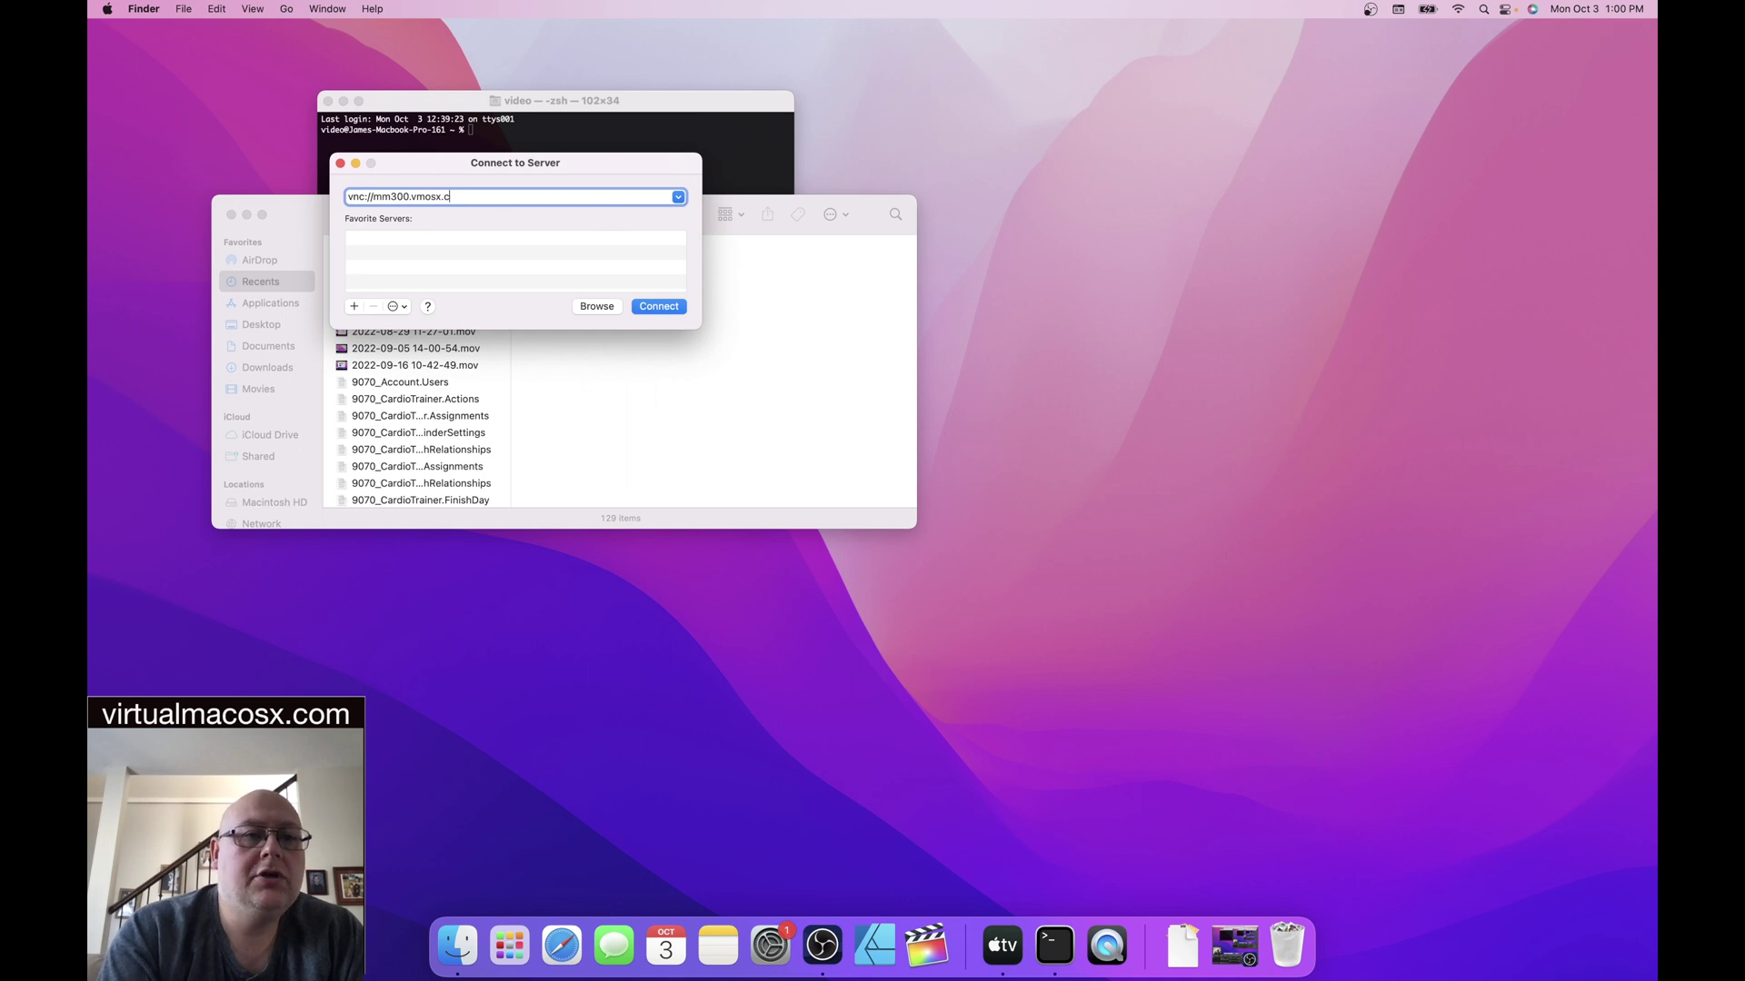
key(BackSpace)
key(BackSpace)
key(BackSpace)
key(BackSpace)
key(BackSpace)
key(BackSpace)
key(BackSpace)
key(BackSpace)
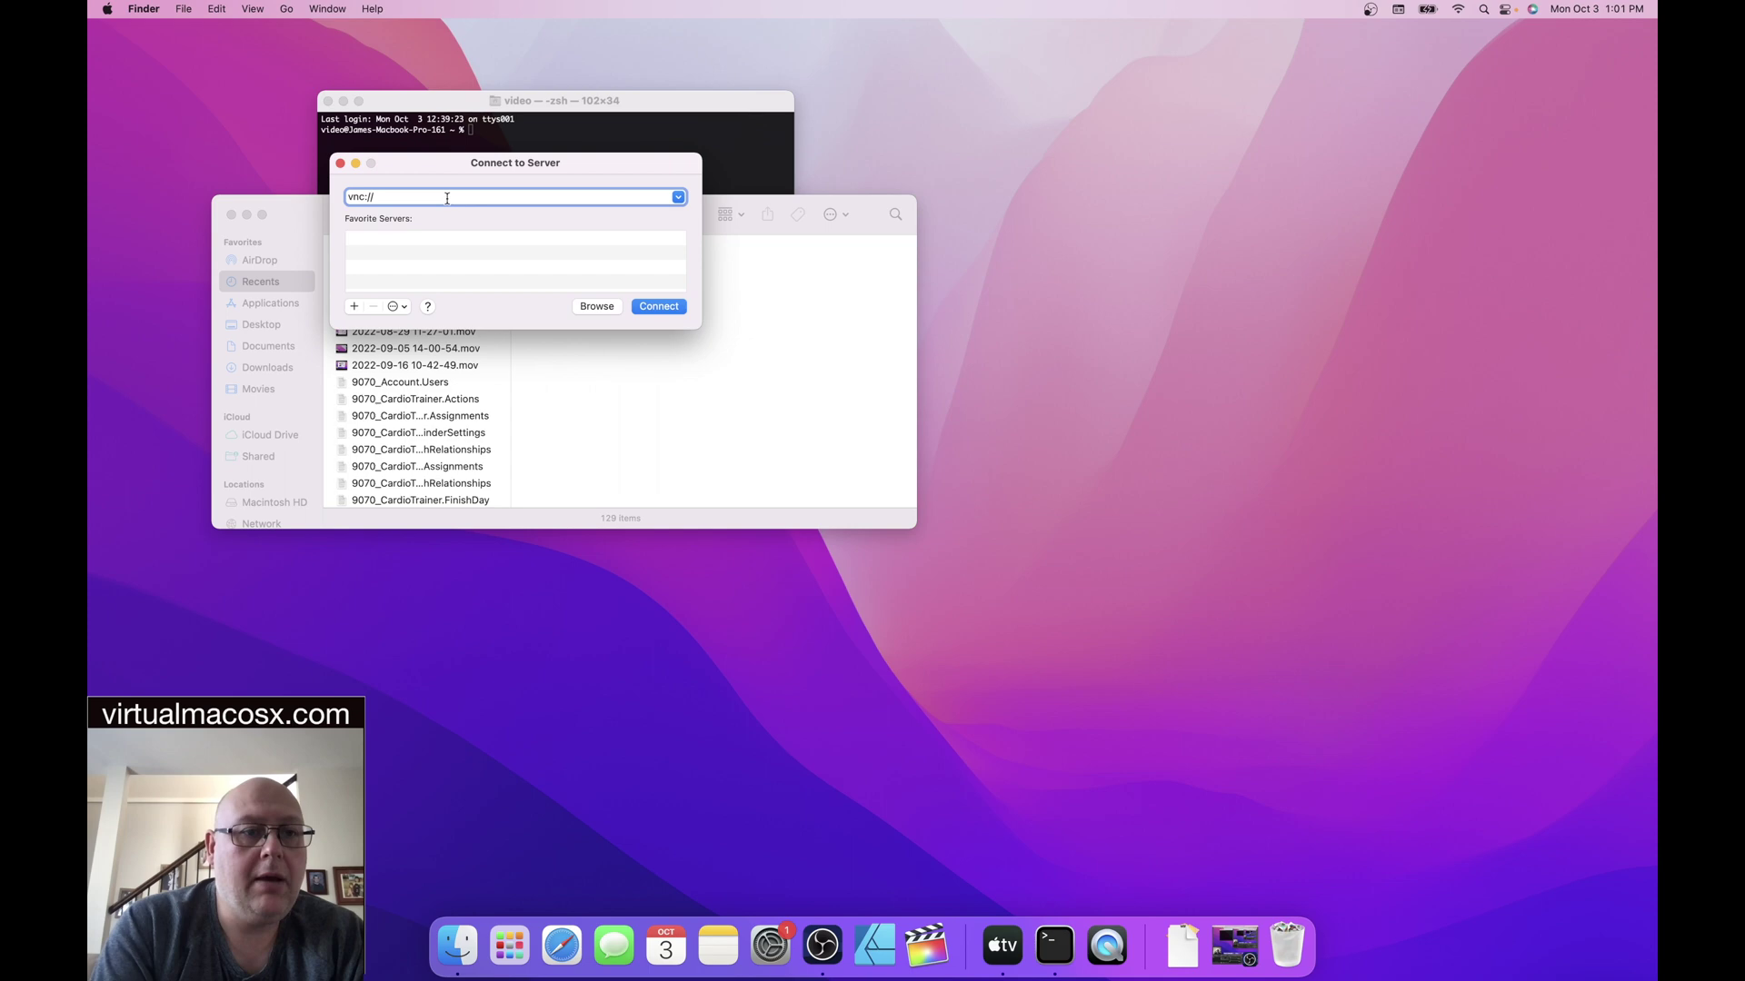
text(162)
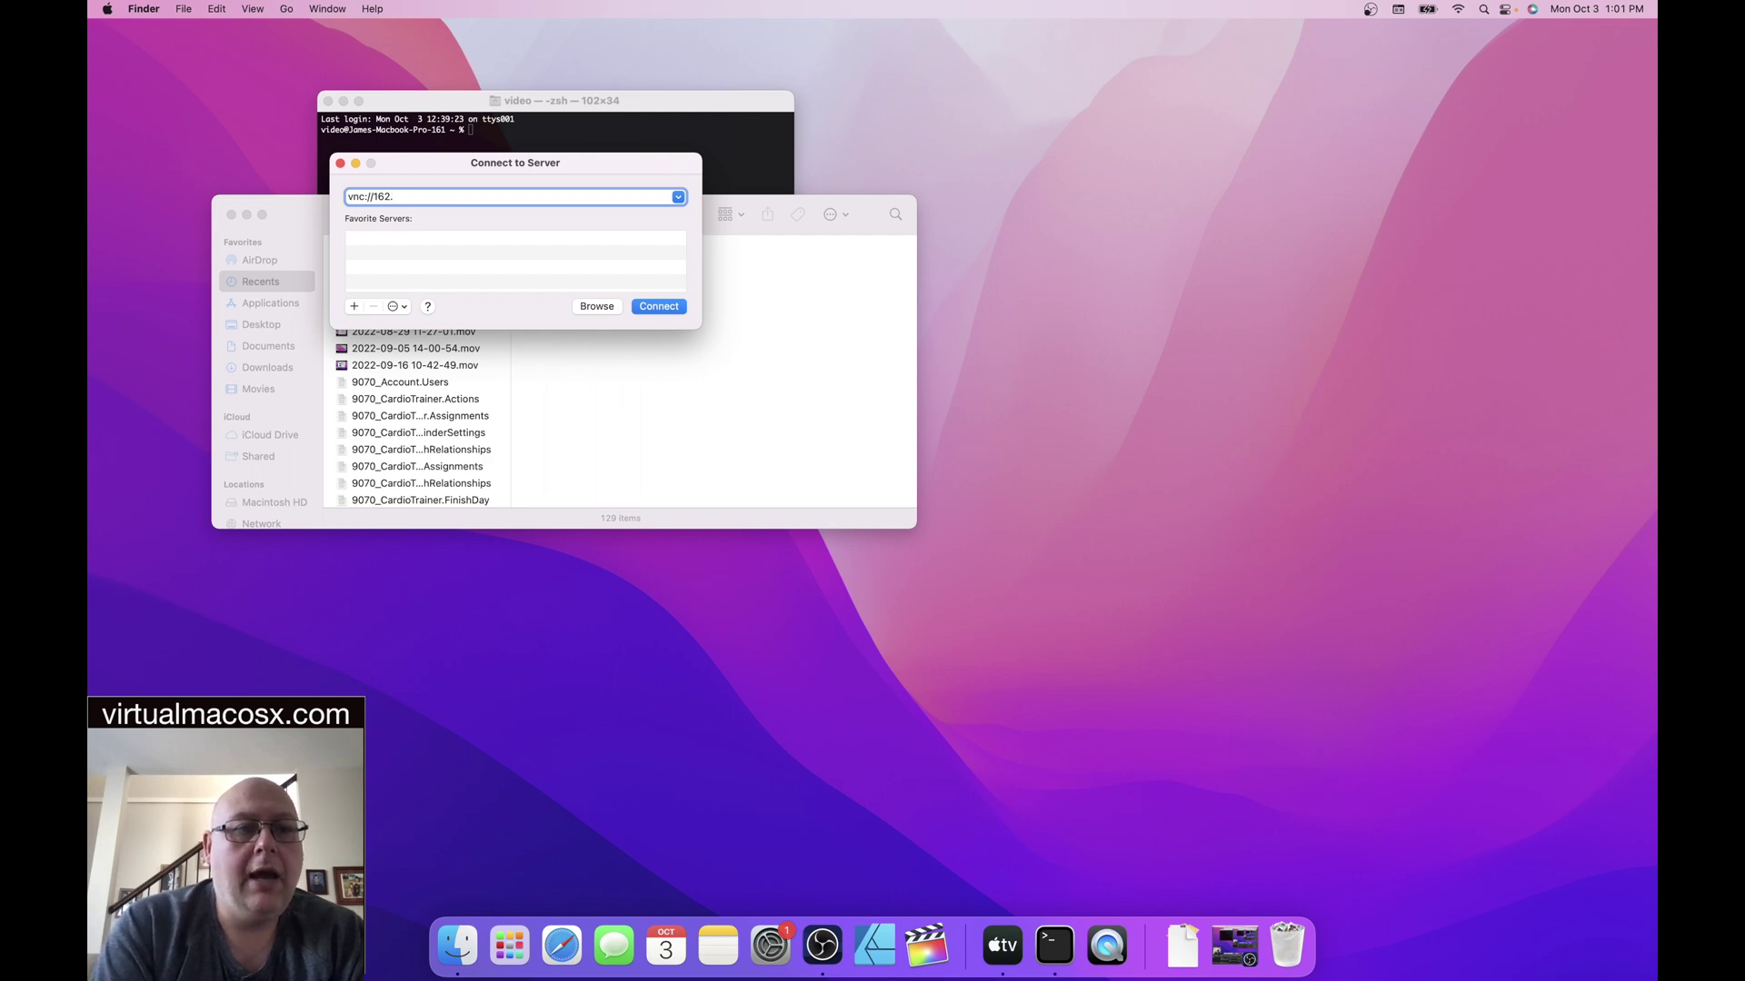
text(.2)
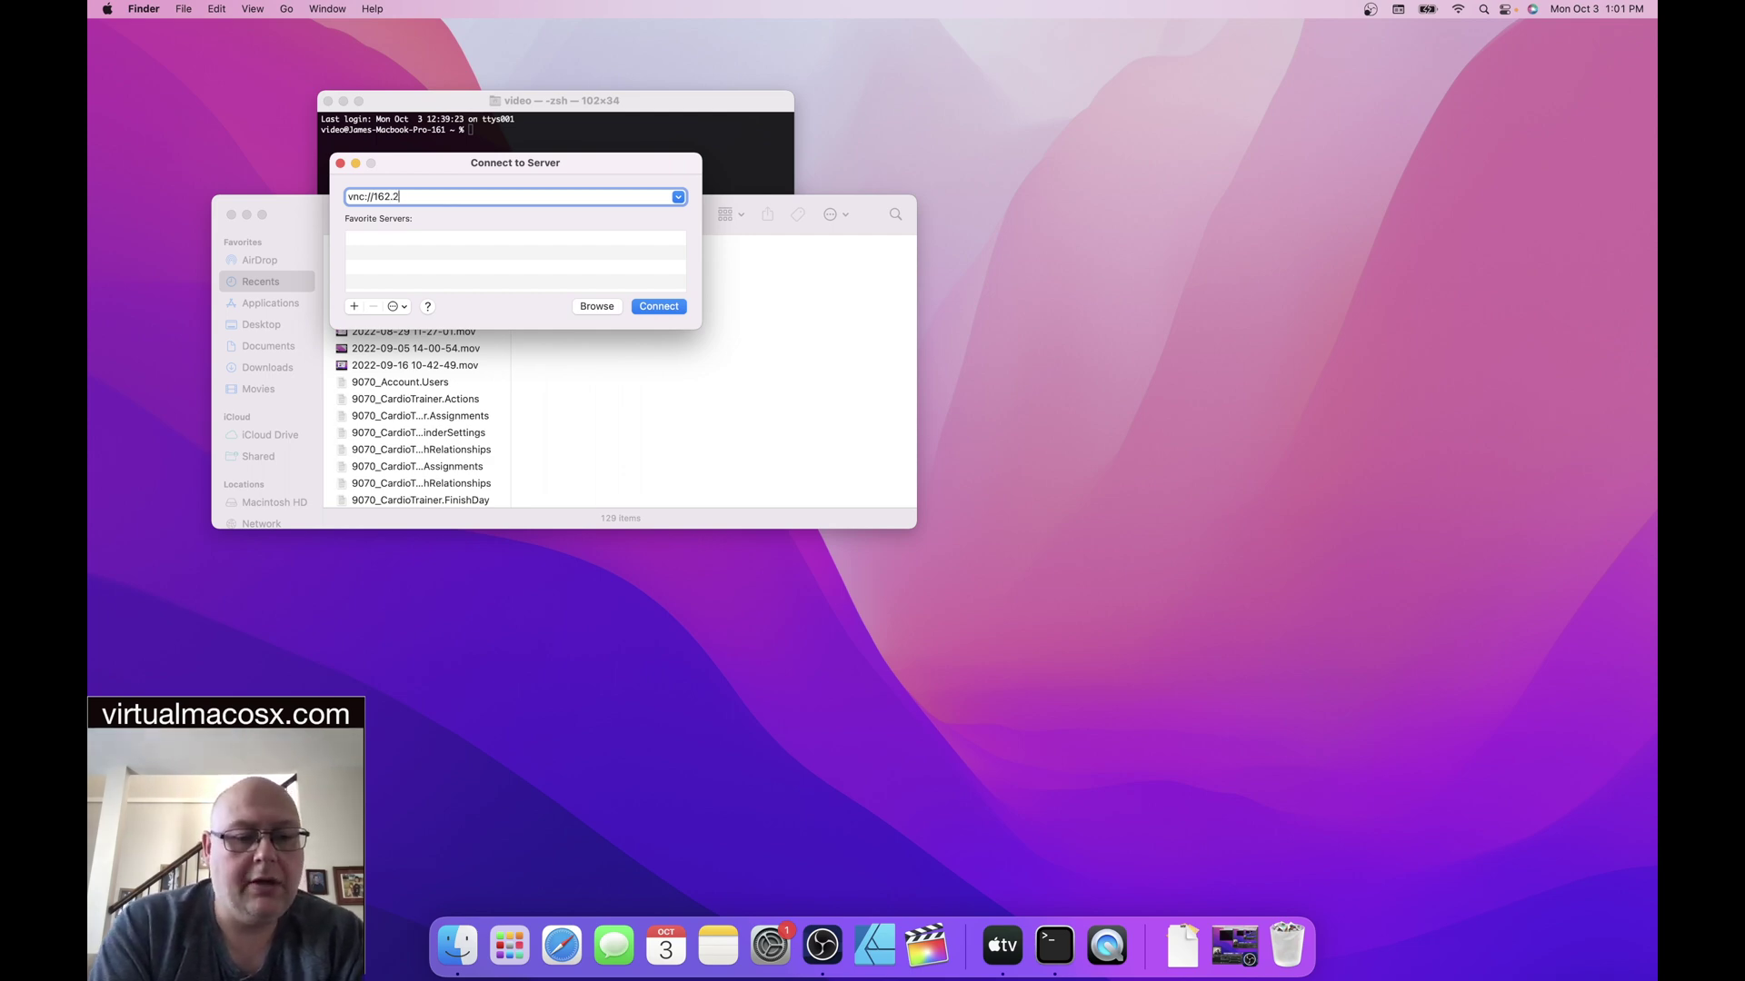
text(52.)
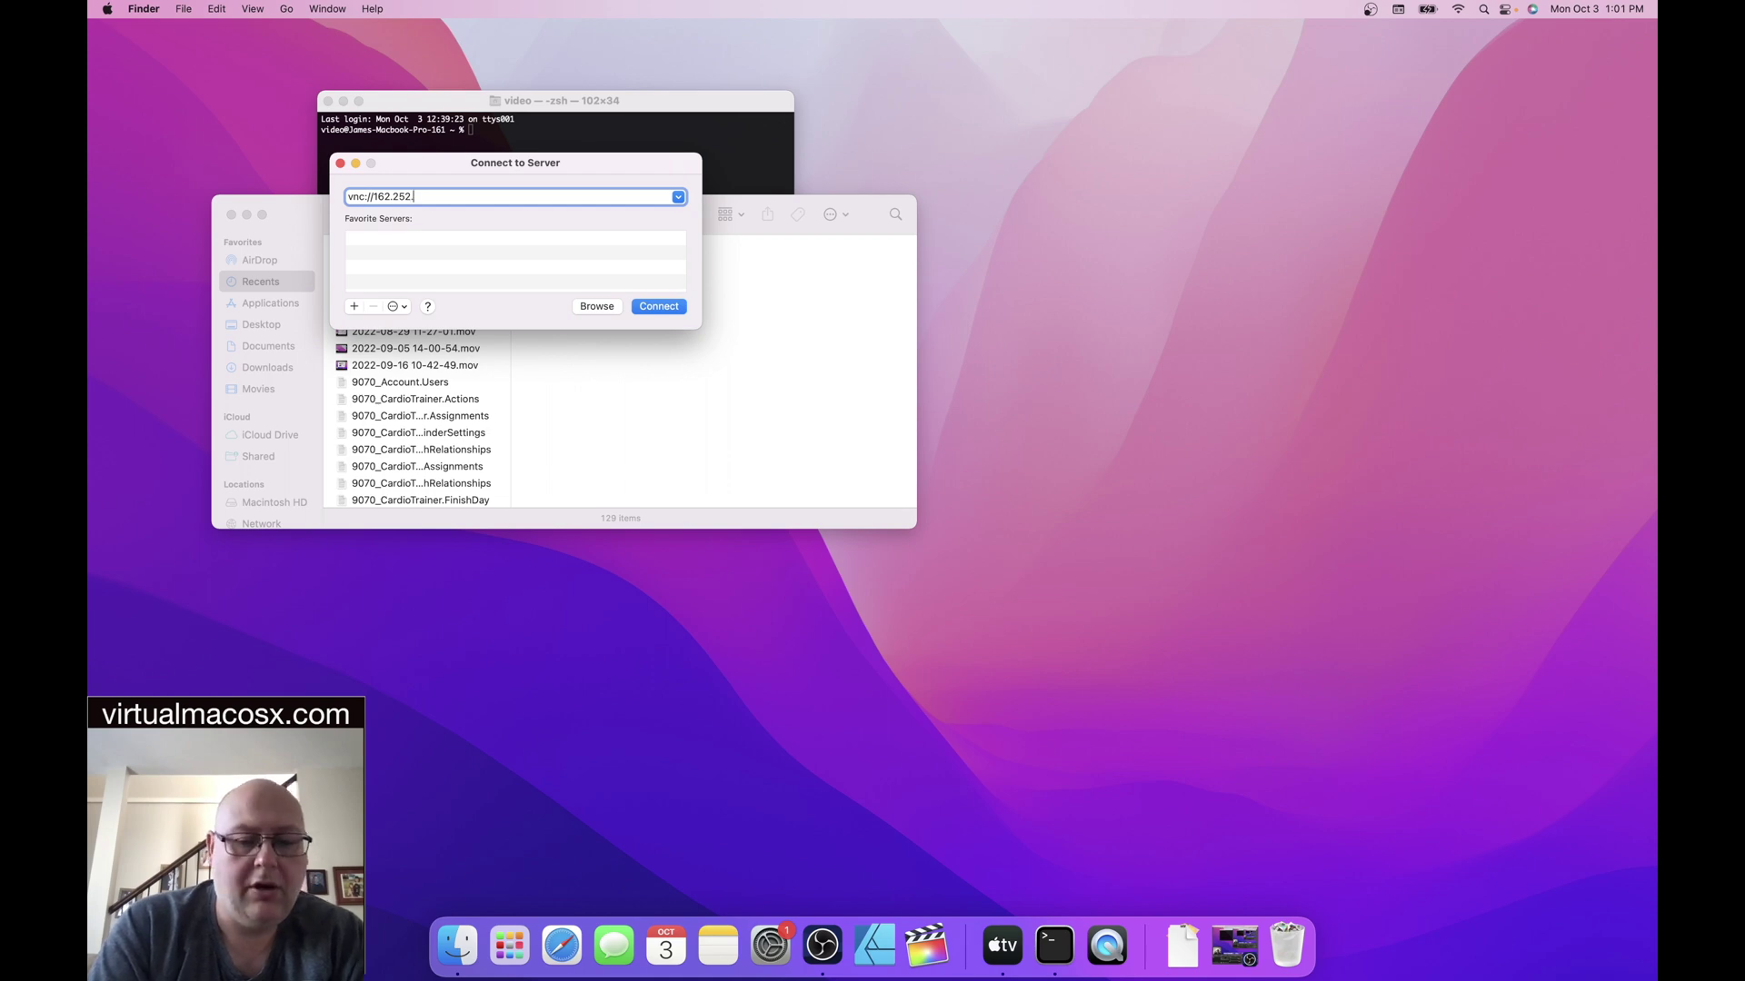
text(210)
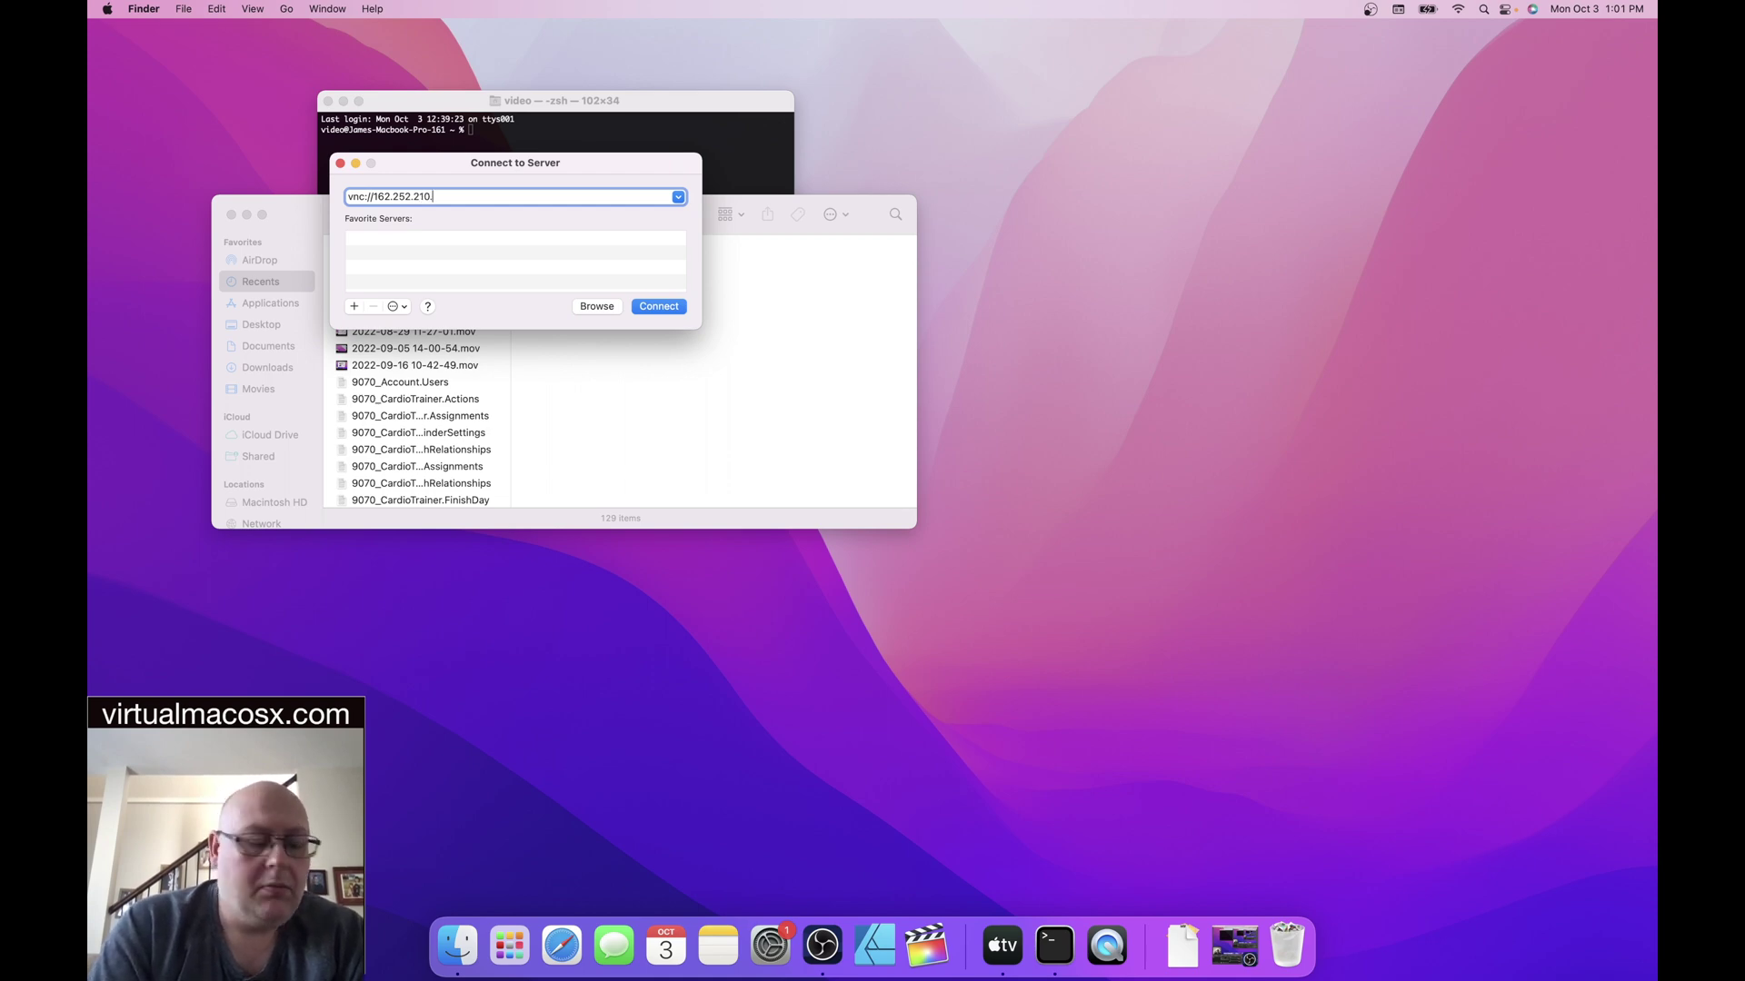
text(.45)
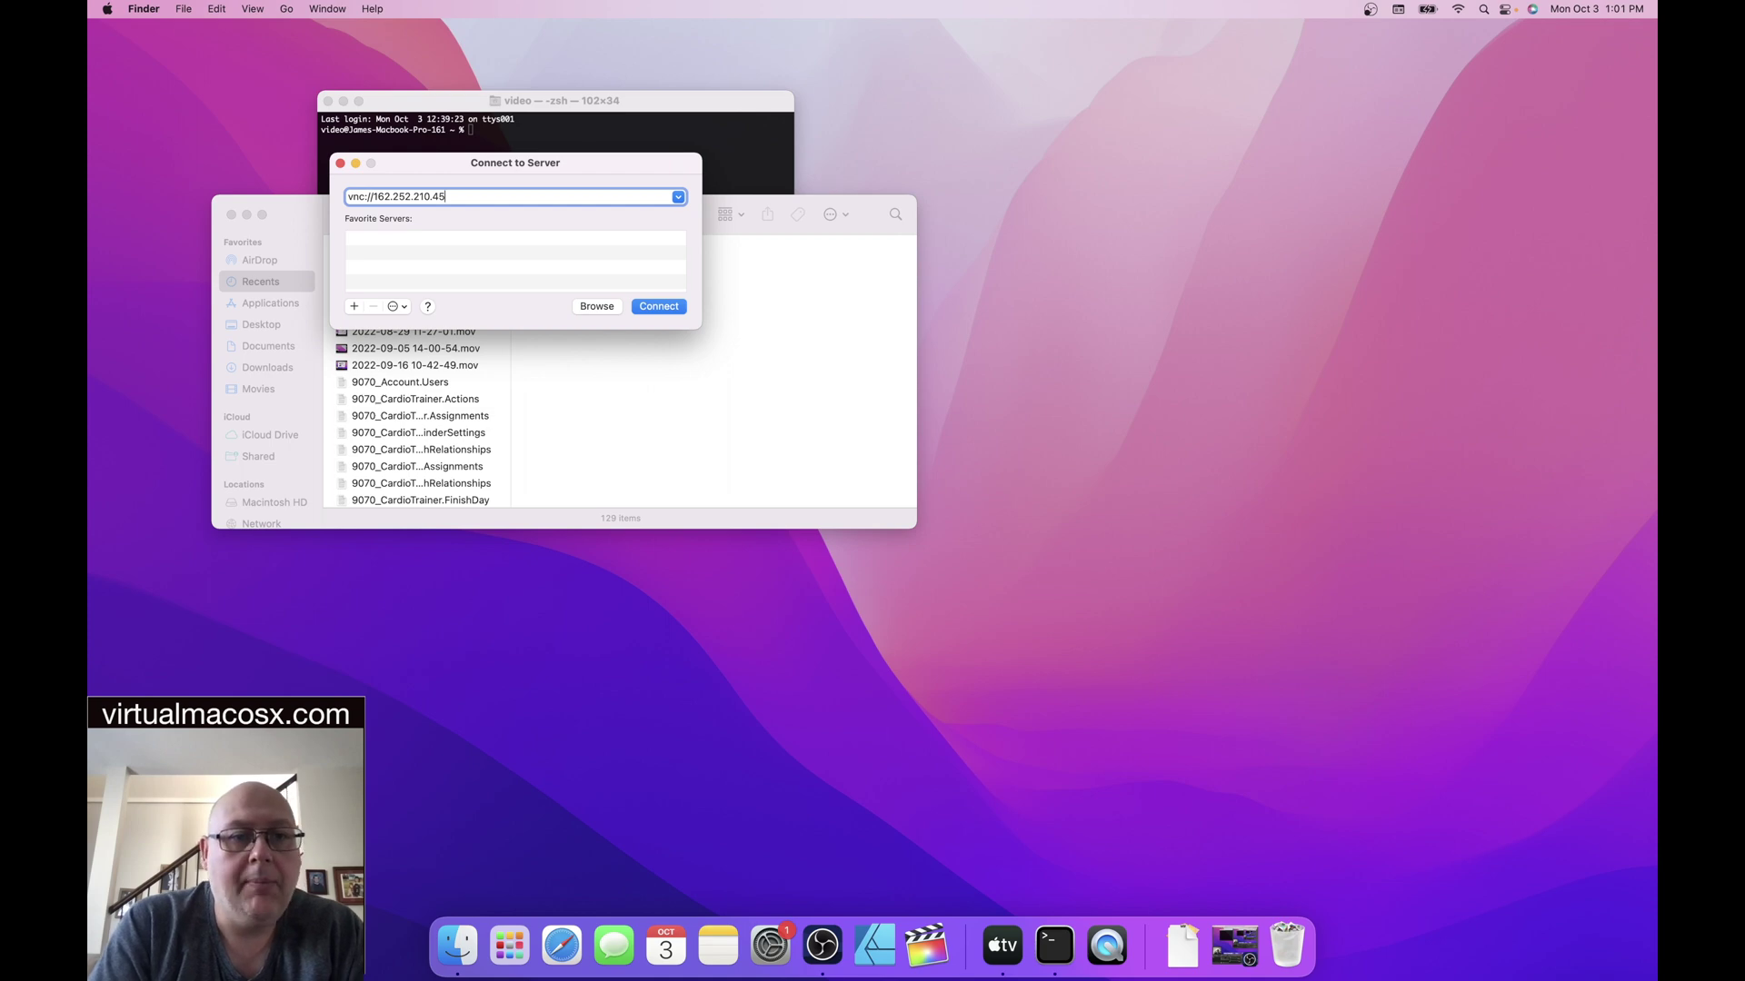
- Connect and sign in to Screen Sharing with the account name and password
click(658, 305)
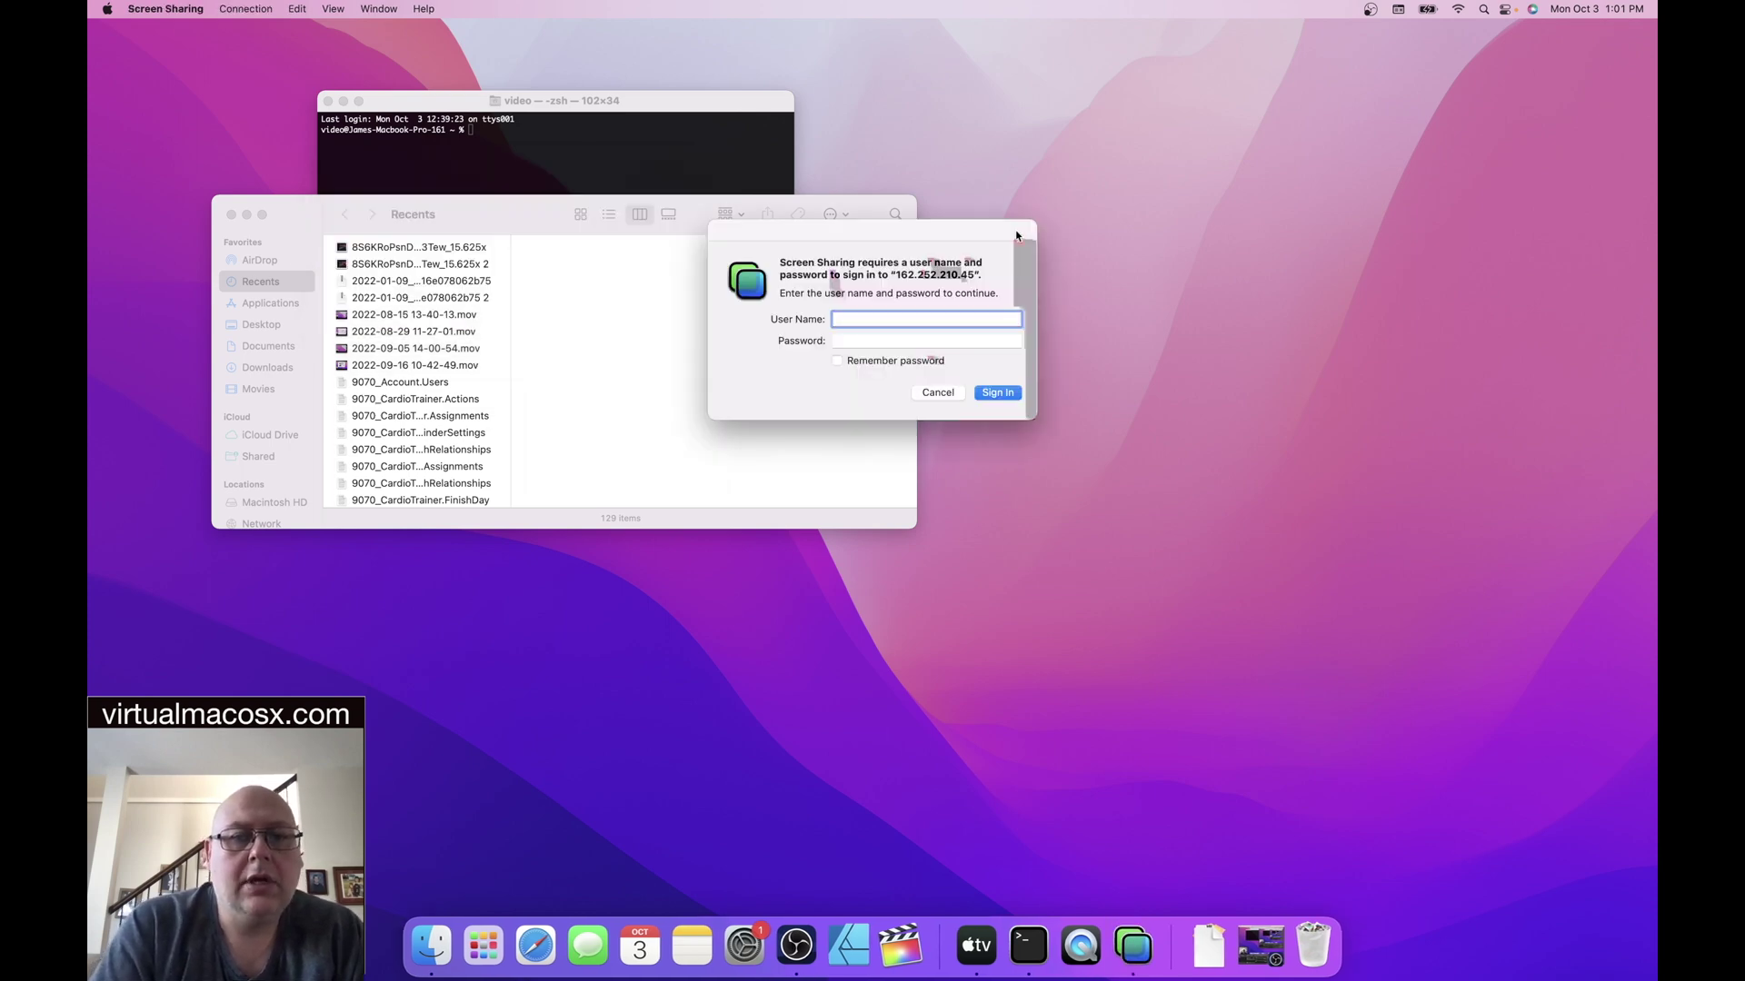
text(t)
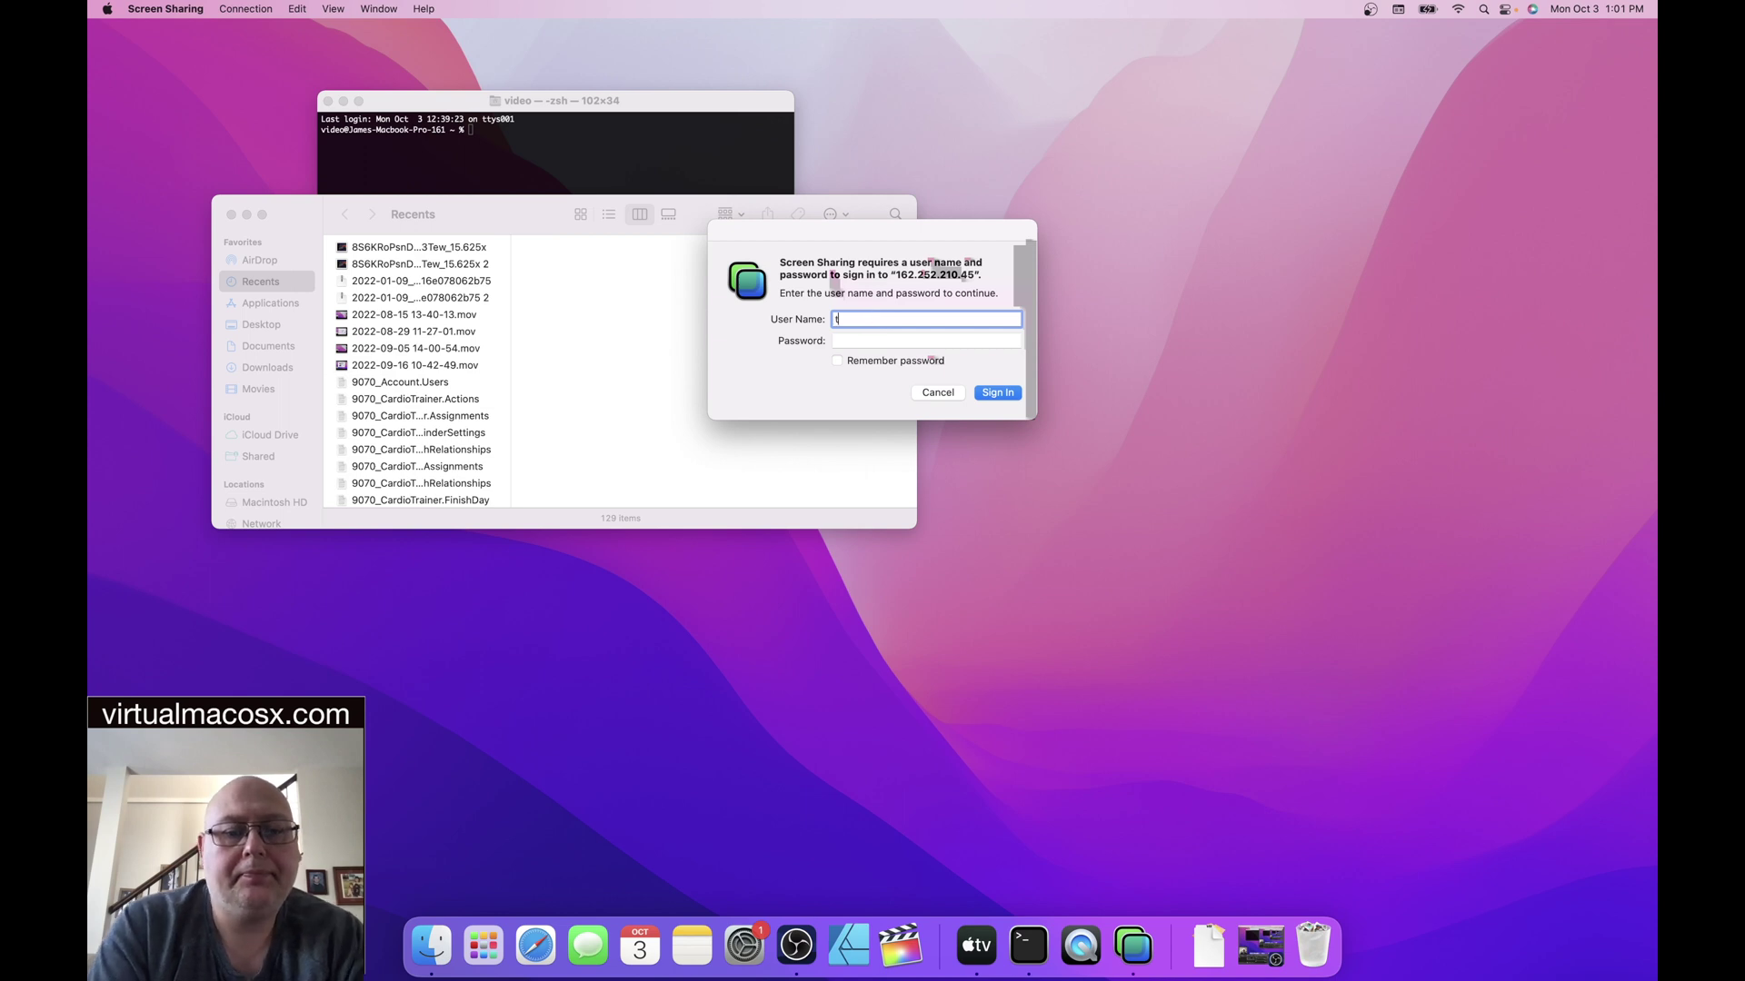
text(est)
key(Tab)
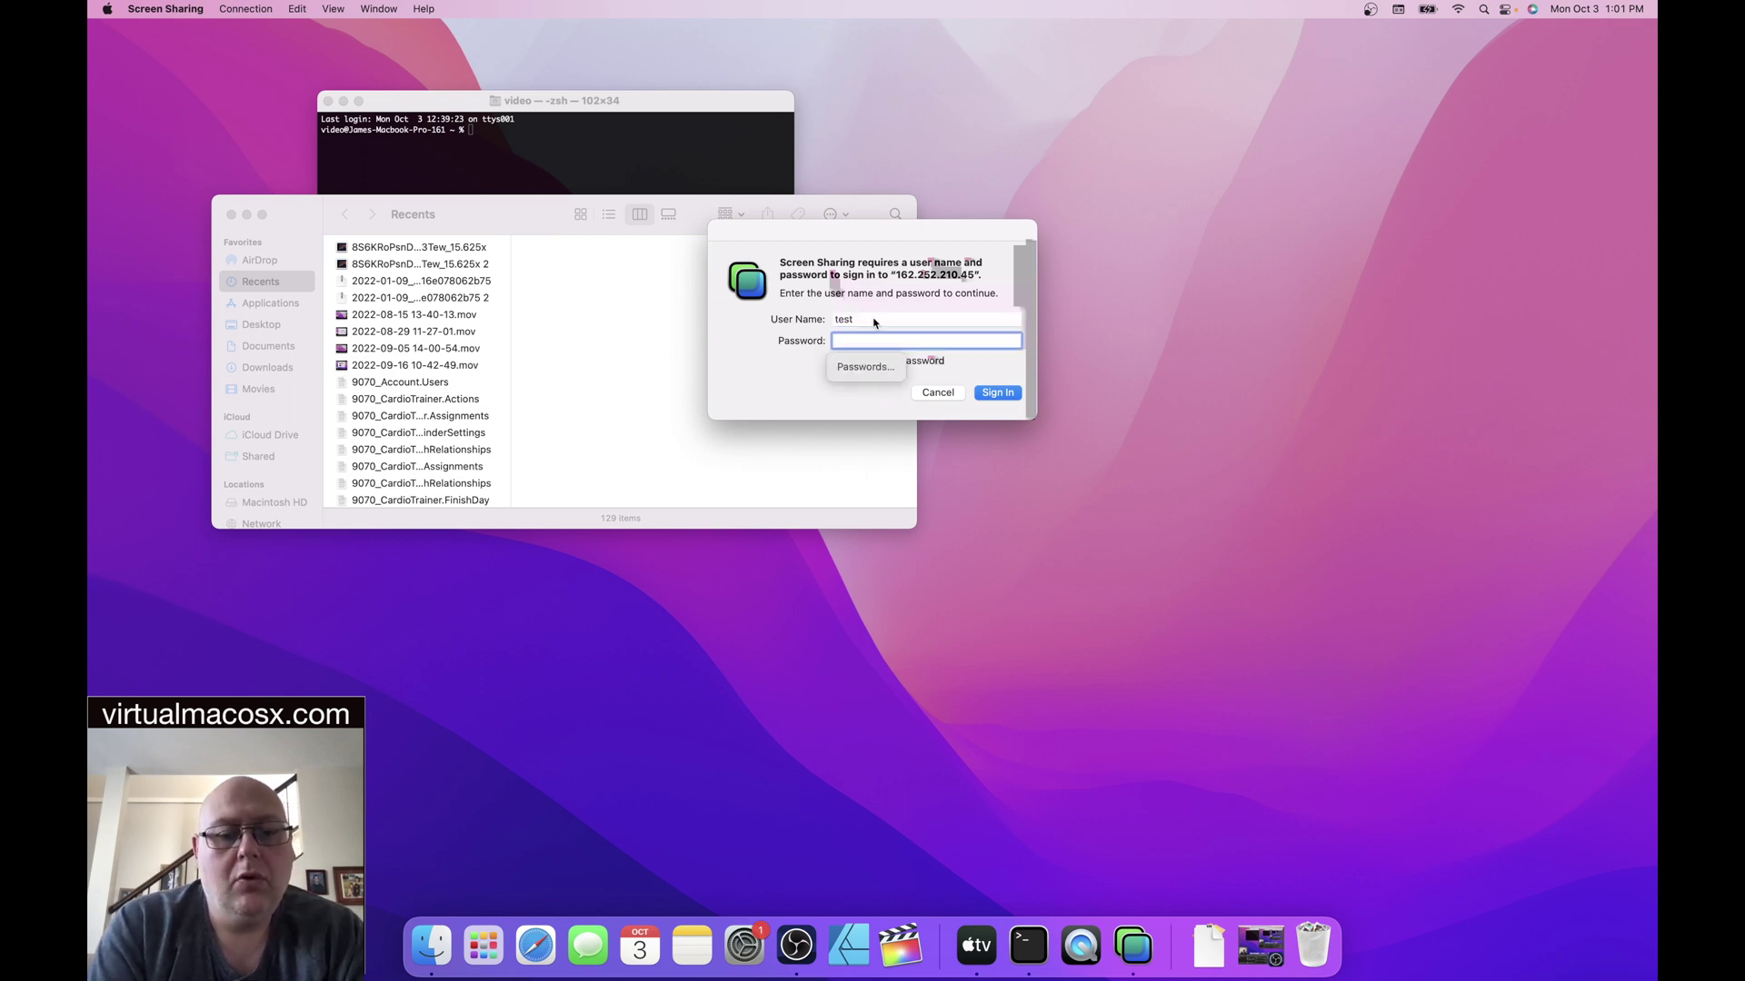
text(password1)
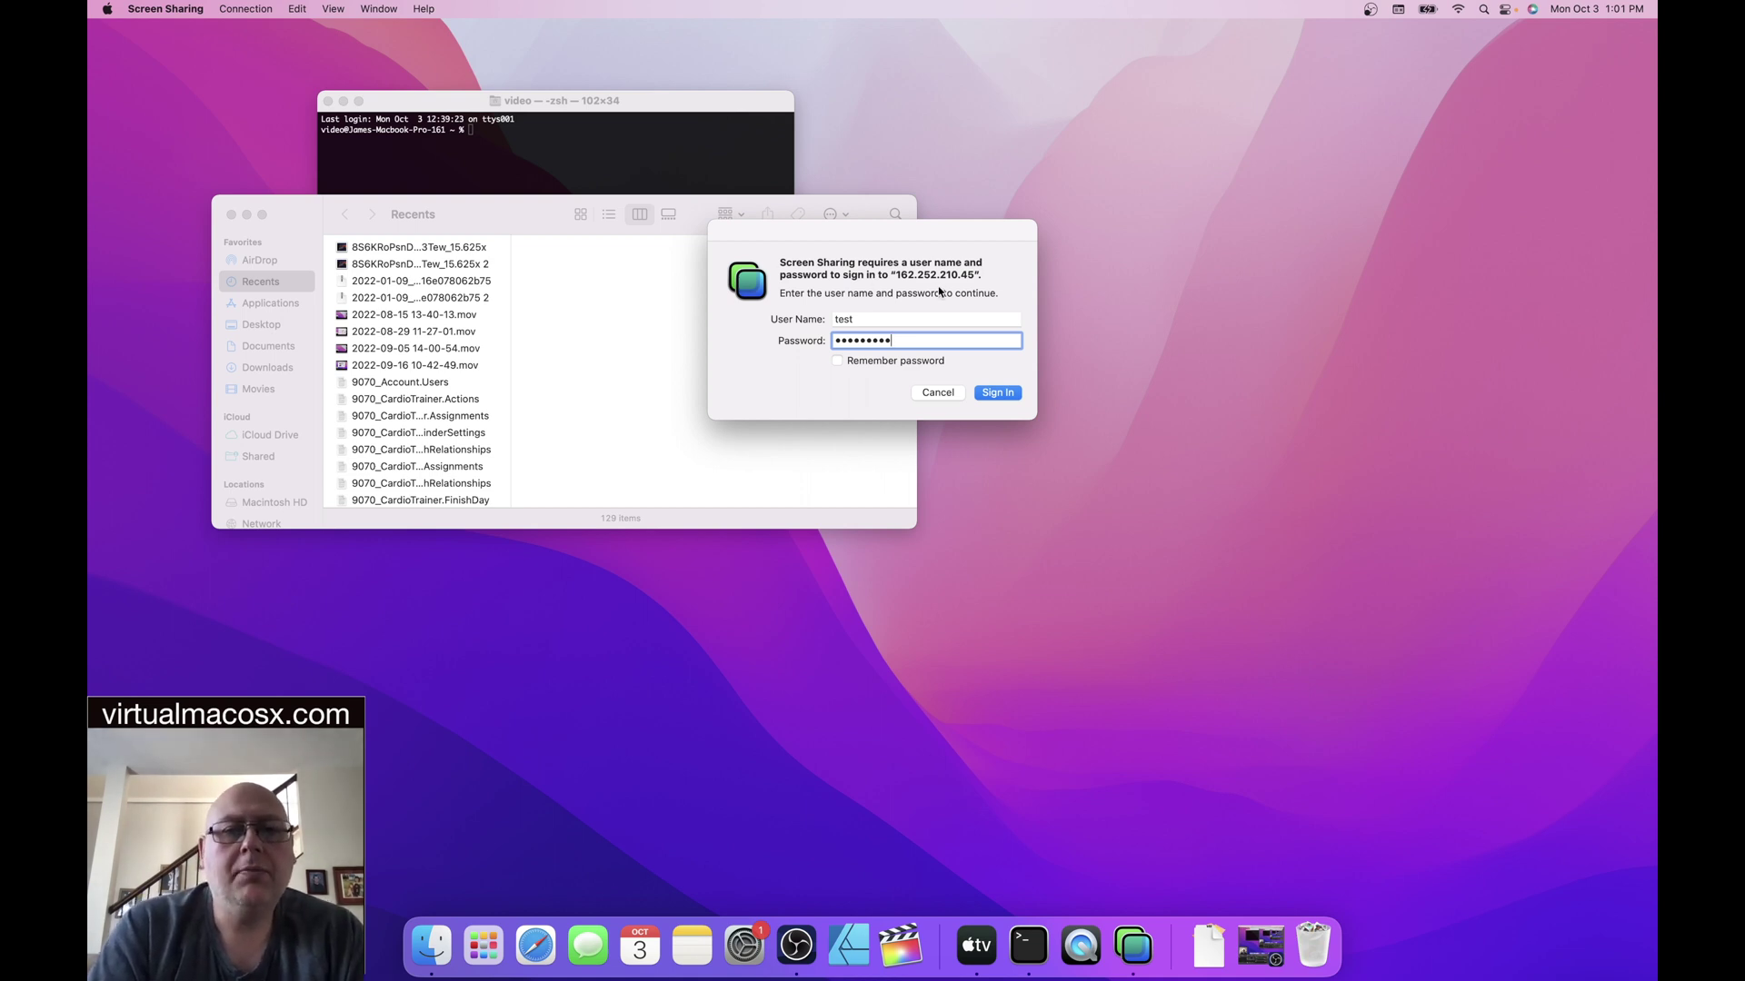
click(992, 394)
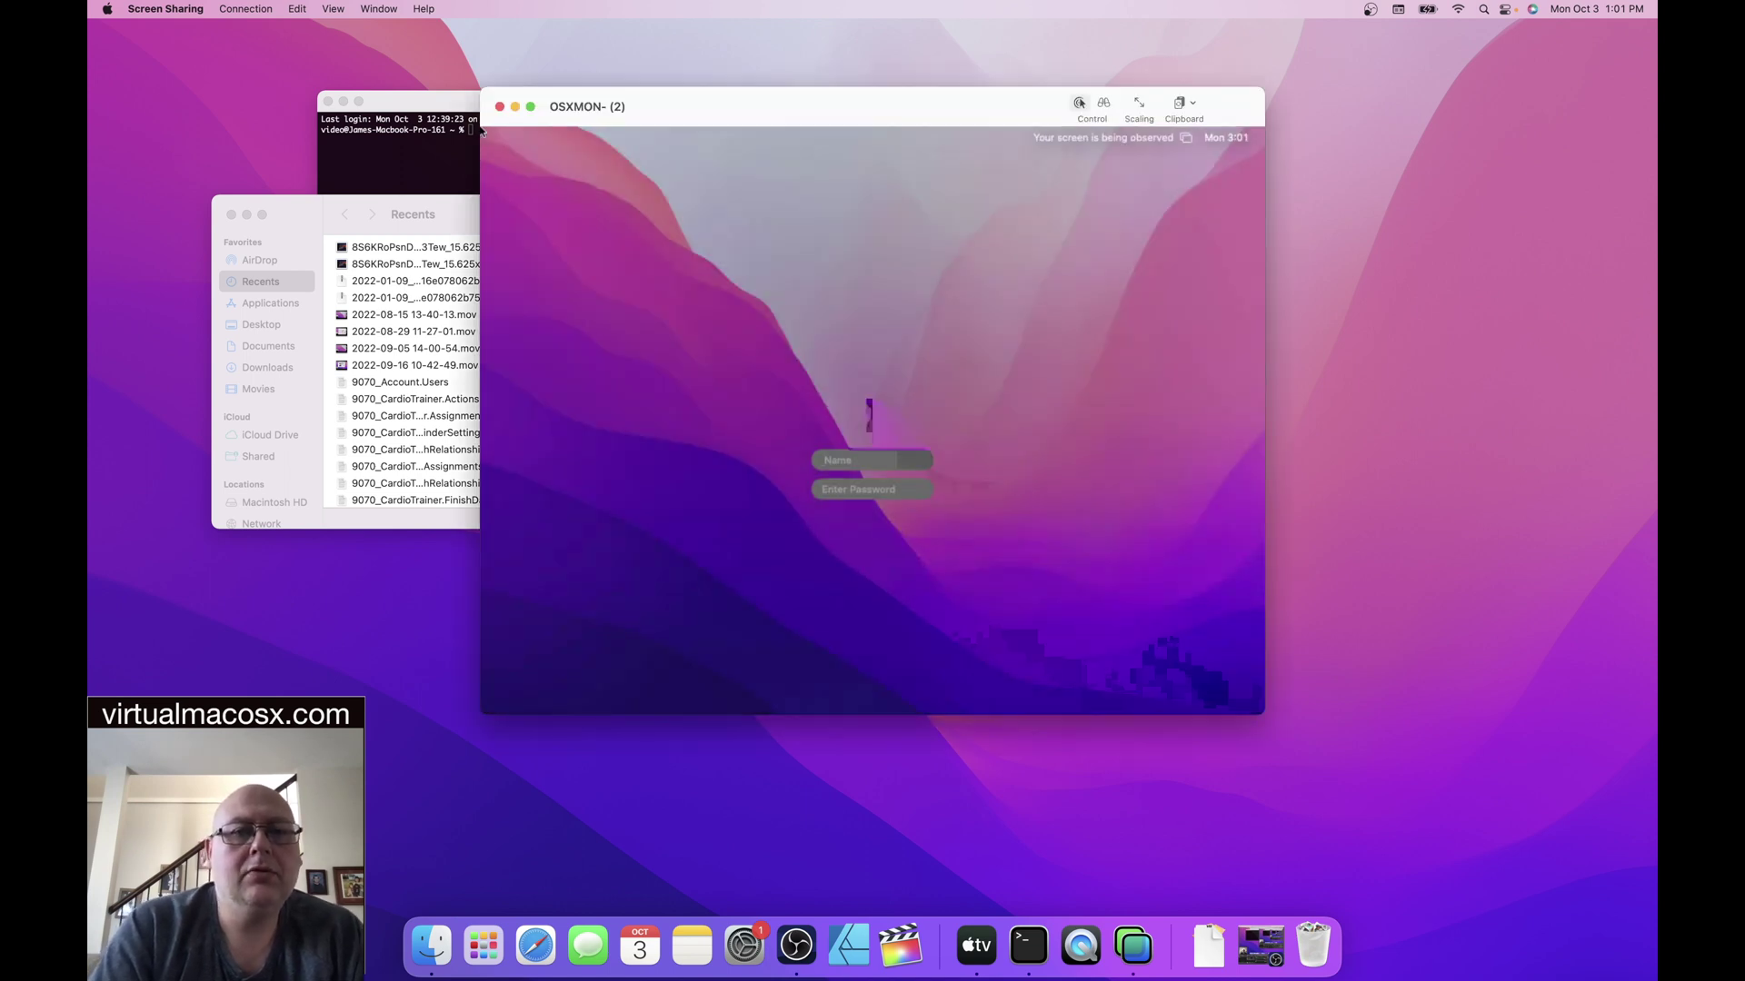
- Log in on the remote Mac's login screen with the account name and password
click(856, 460)
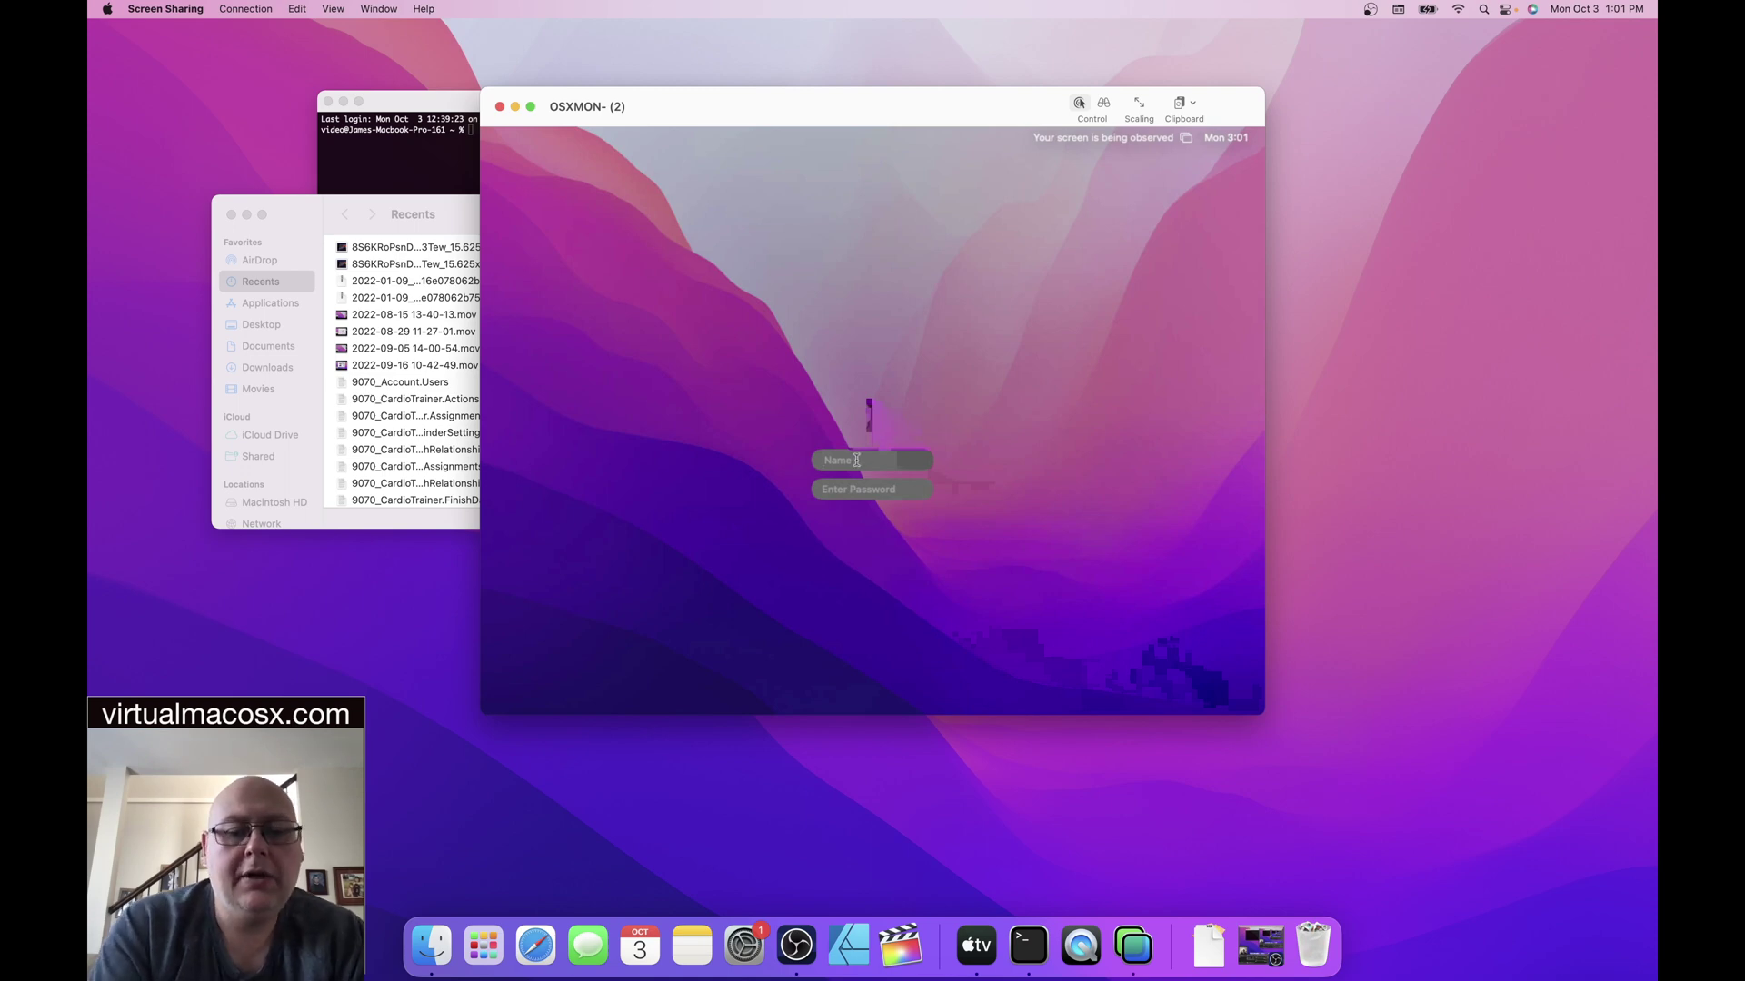
text(test)
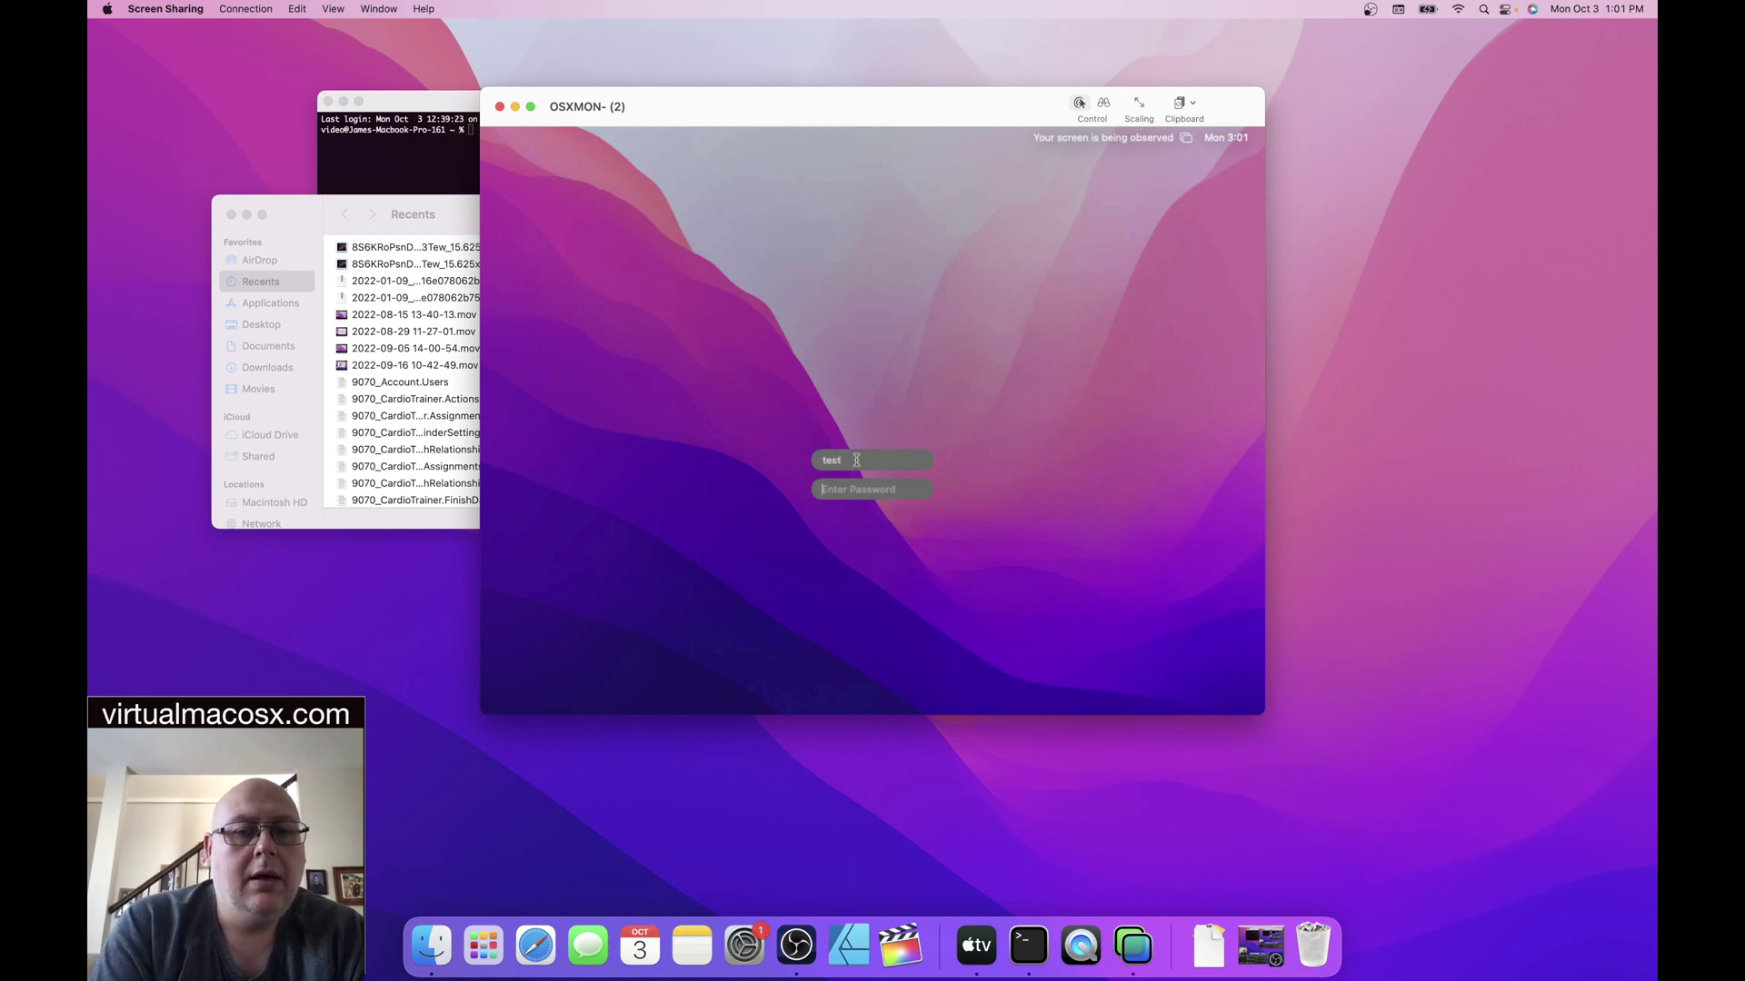
key(Tab)
text(•••••••••)
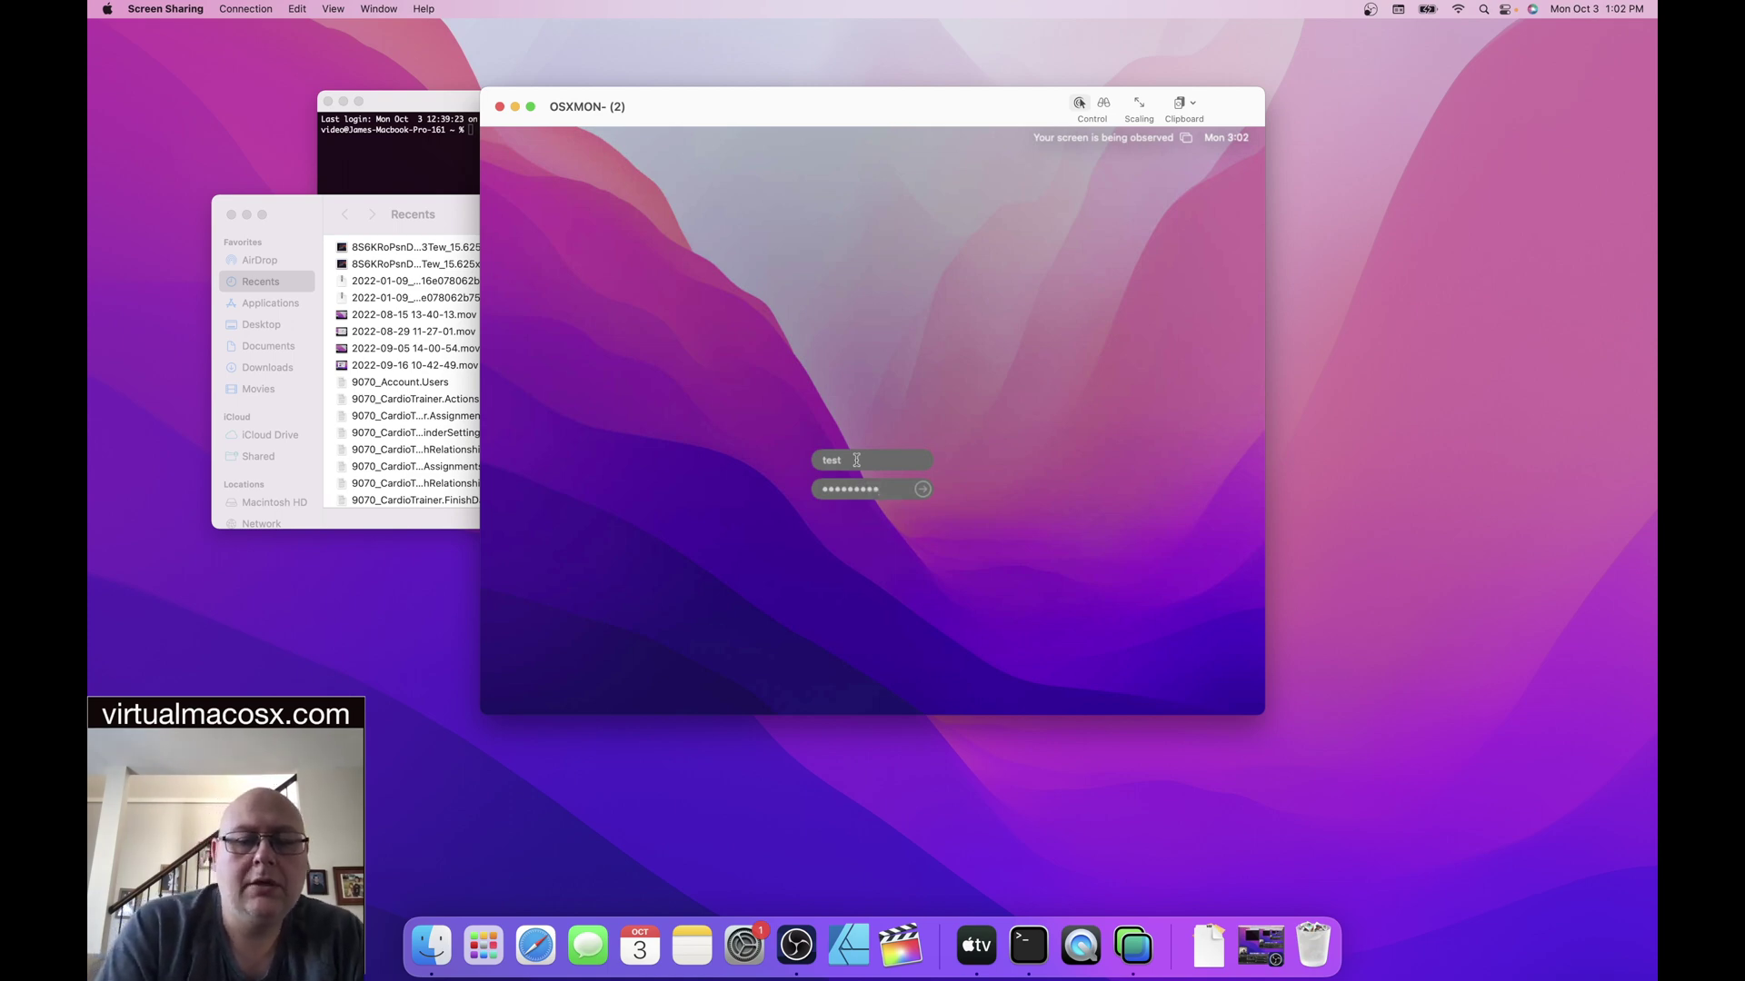
key(Return)
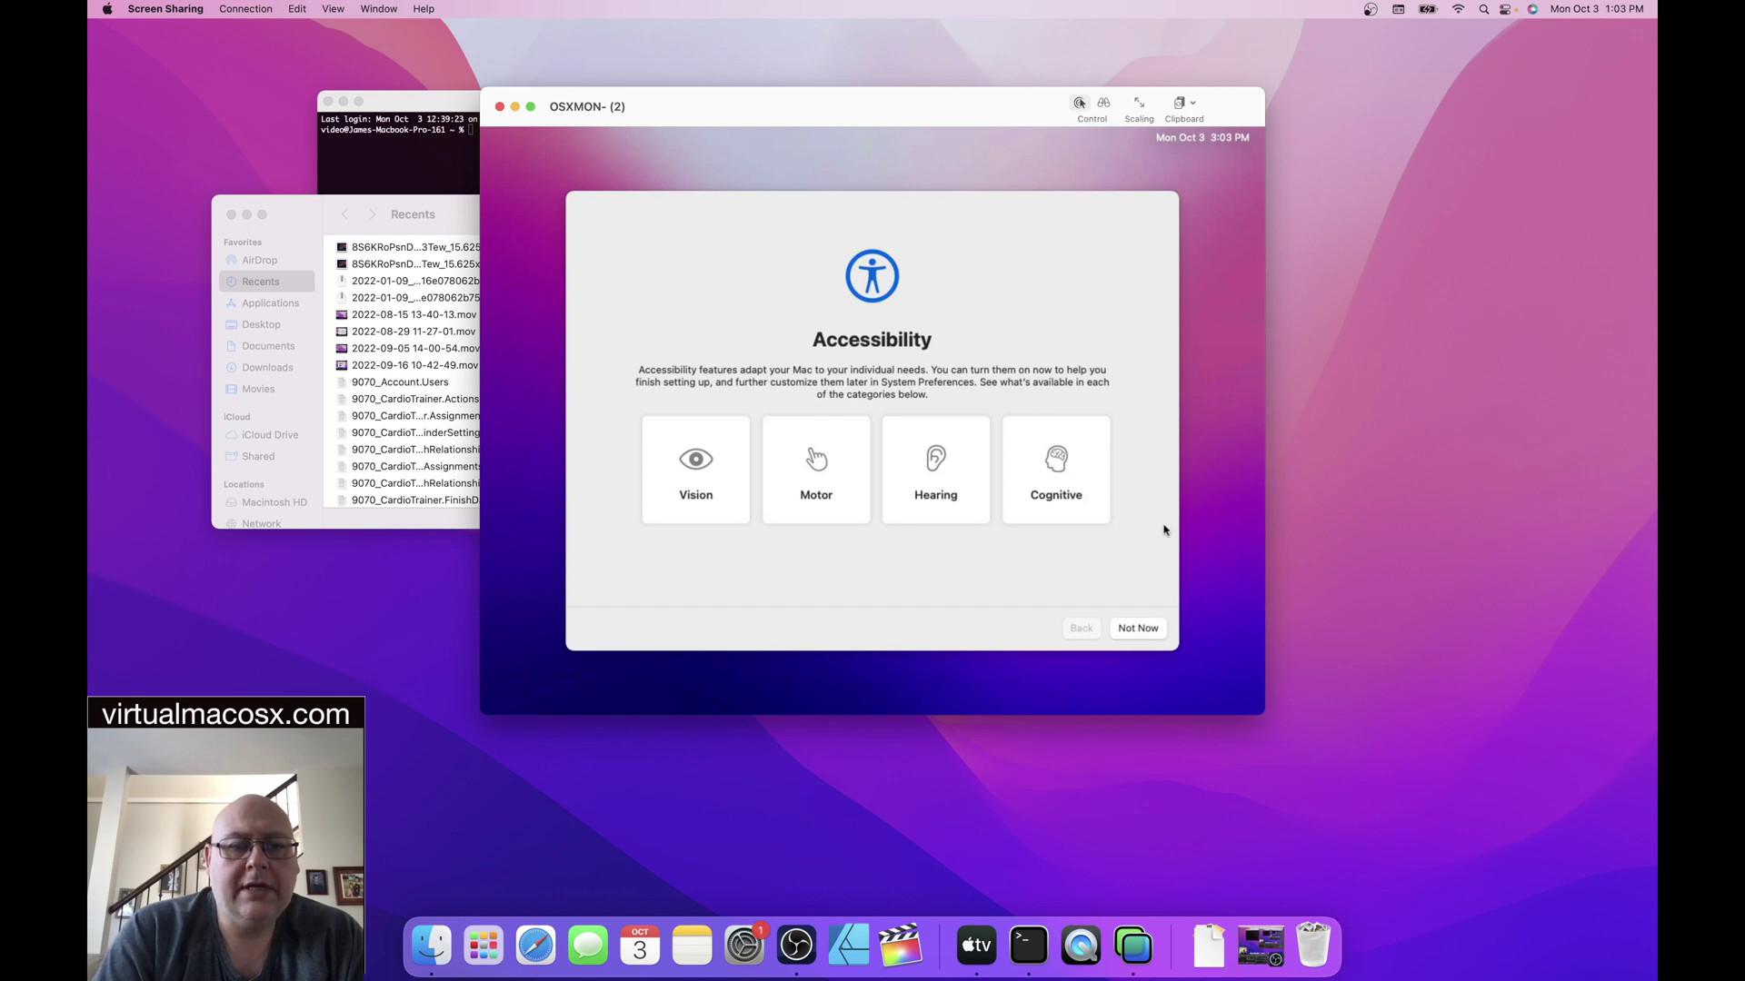
- Skip Accessibility setup with Not Now and continue past Data & Privacy
click(1143, 627)
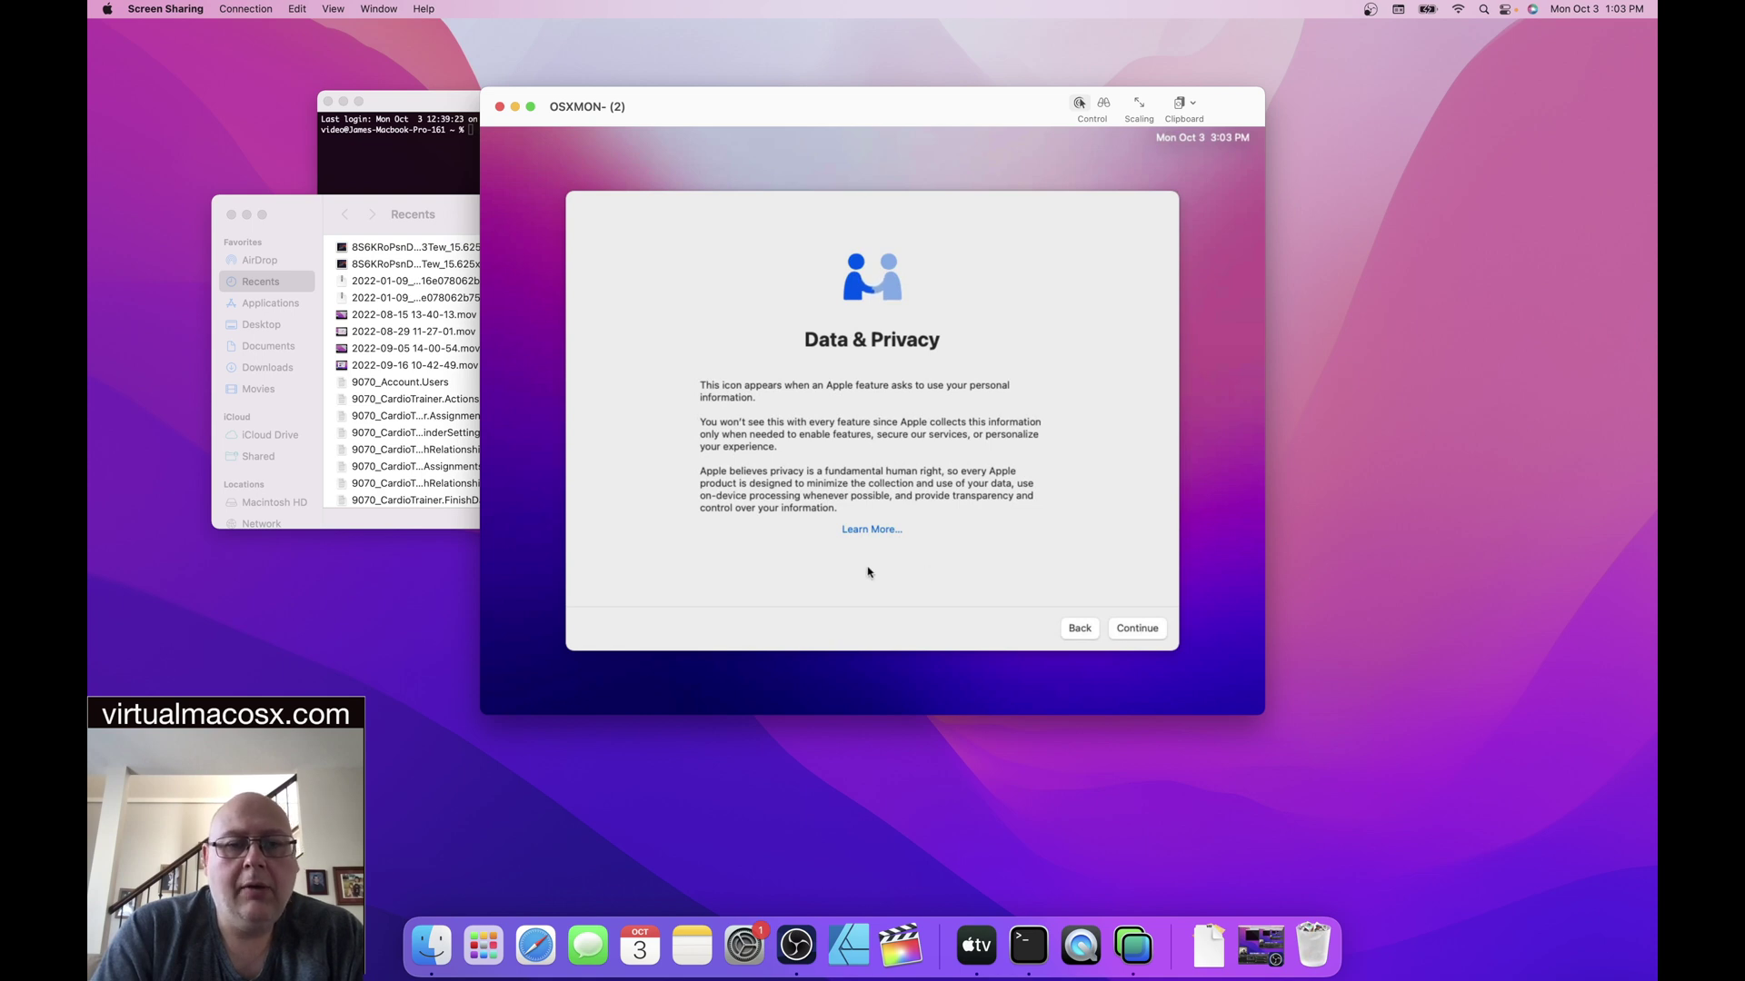
click(1146, 637)
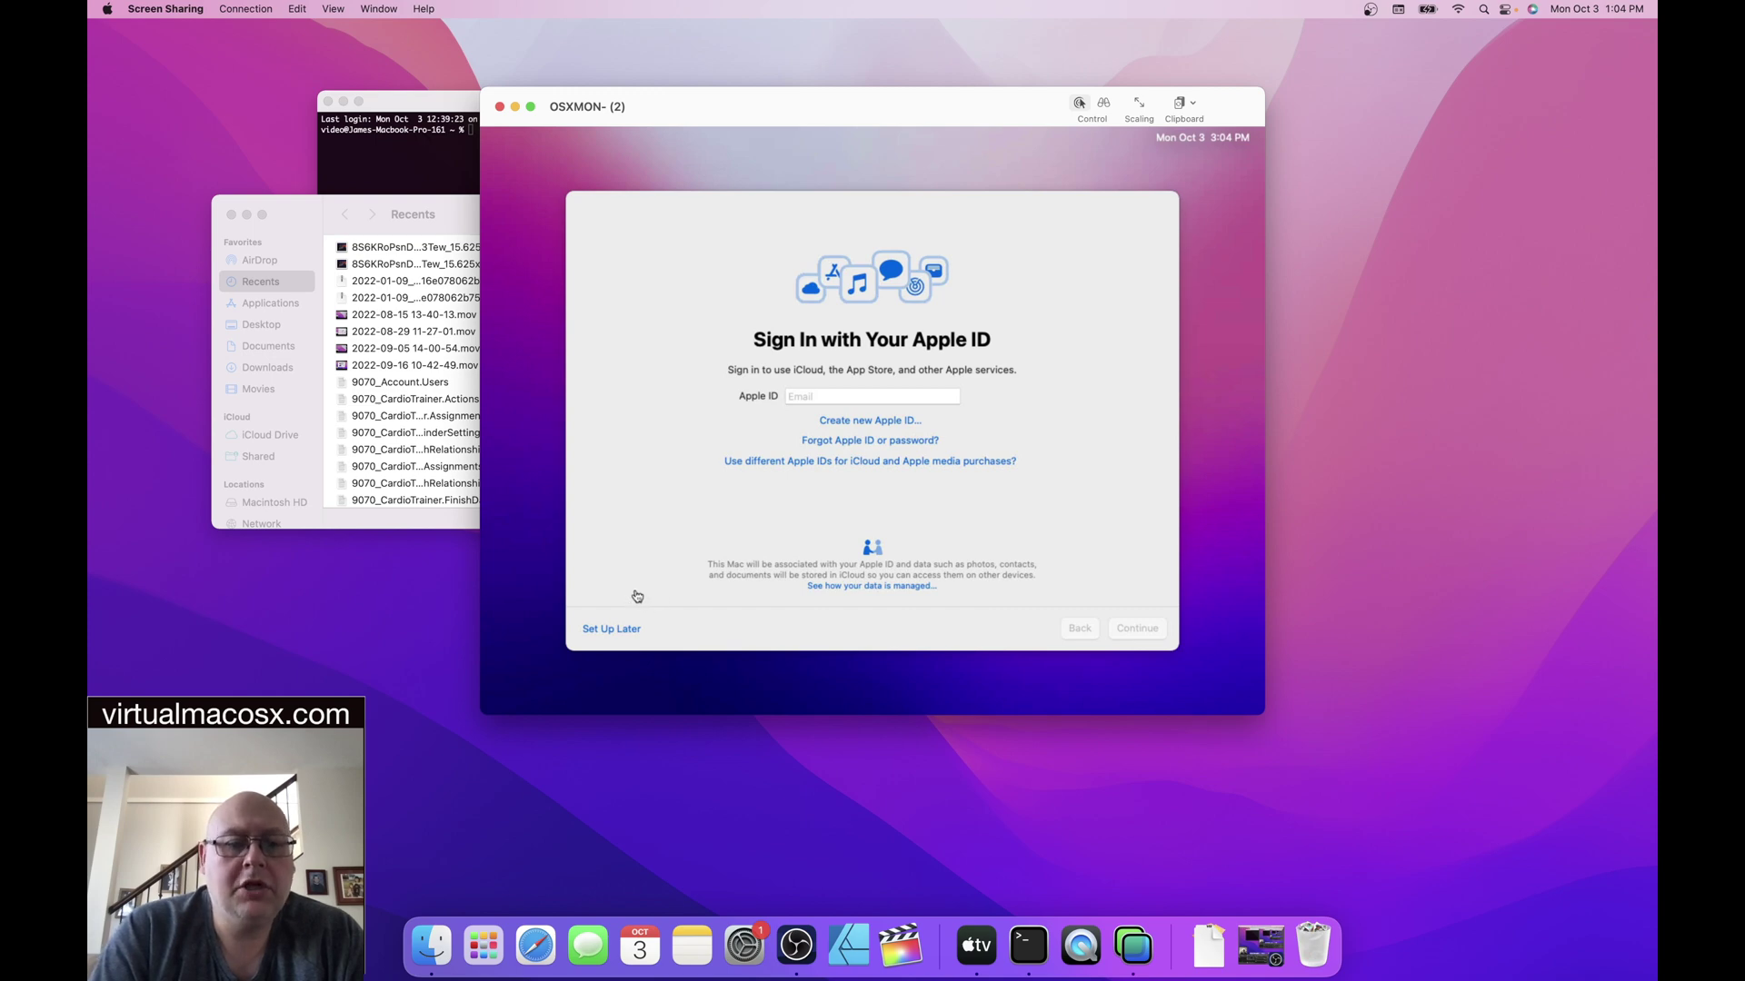
- Skip Apple ID sign-in and continue through Analytics, Screen Time and the Light appearance
click(615, 632)
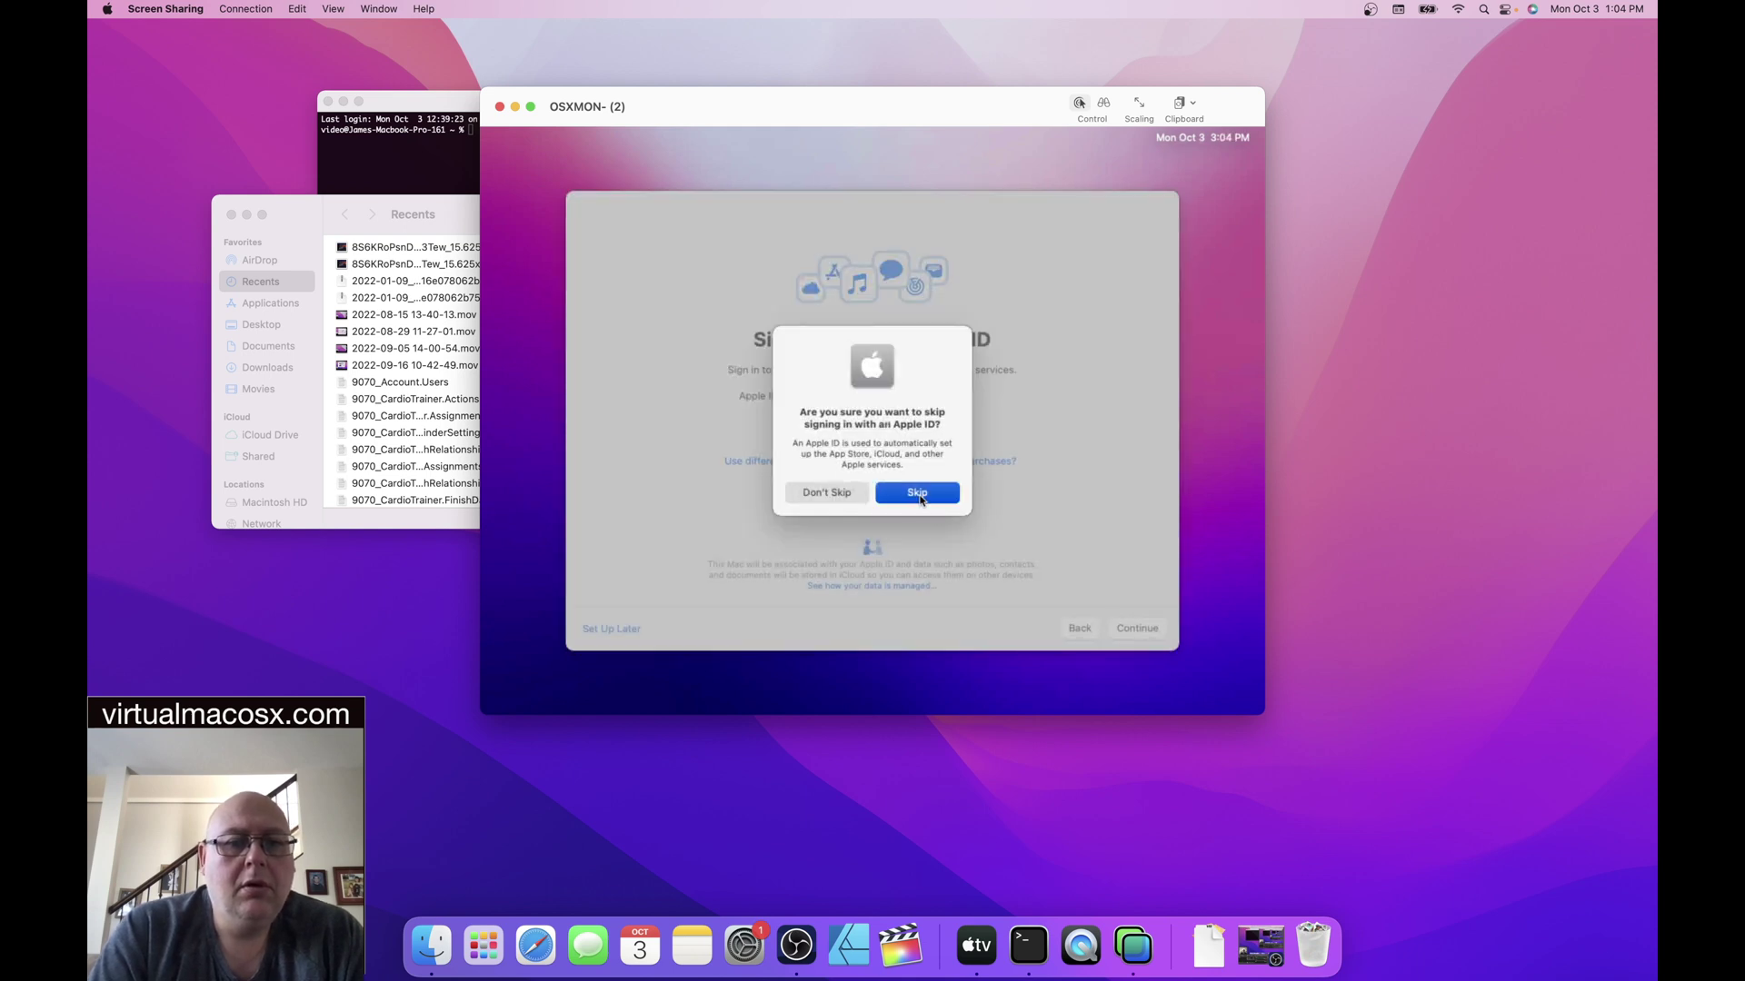
click(918, 494)
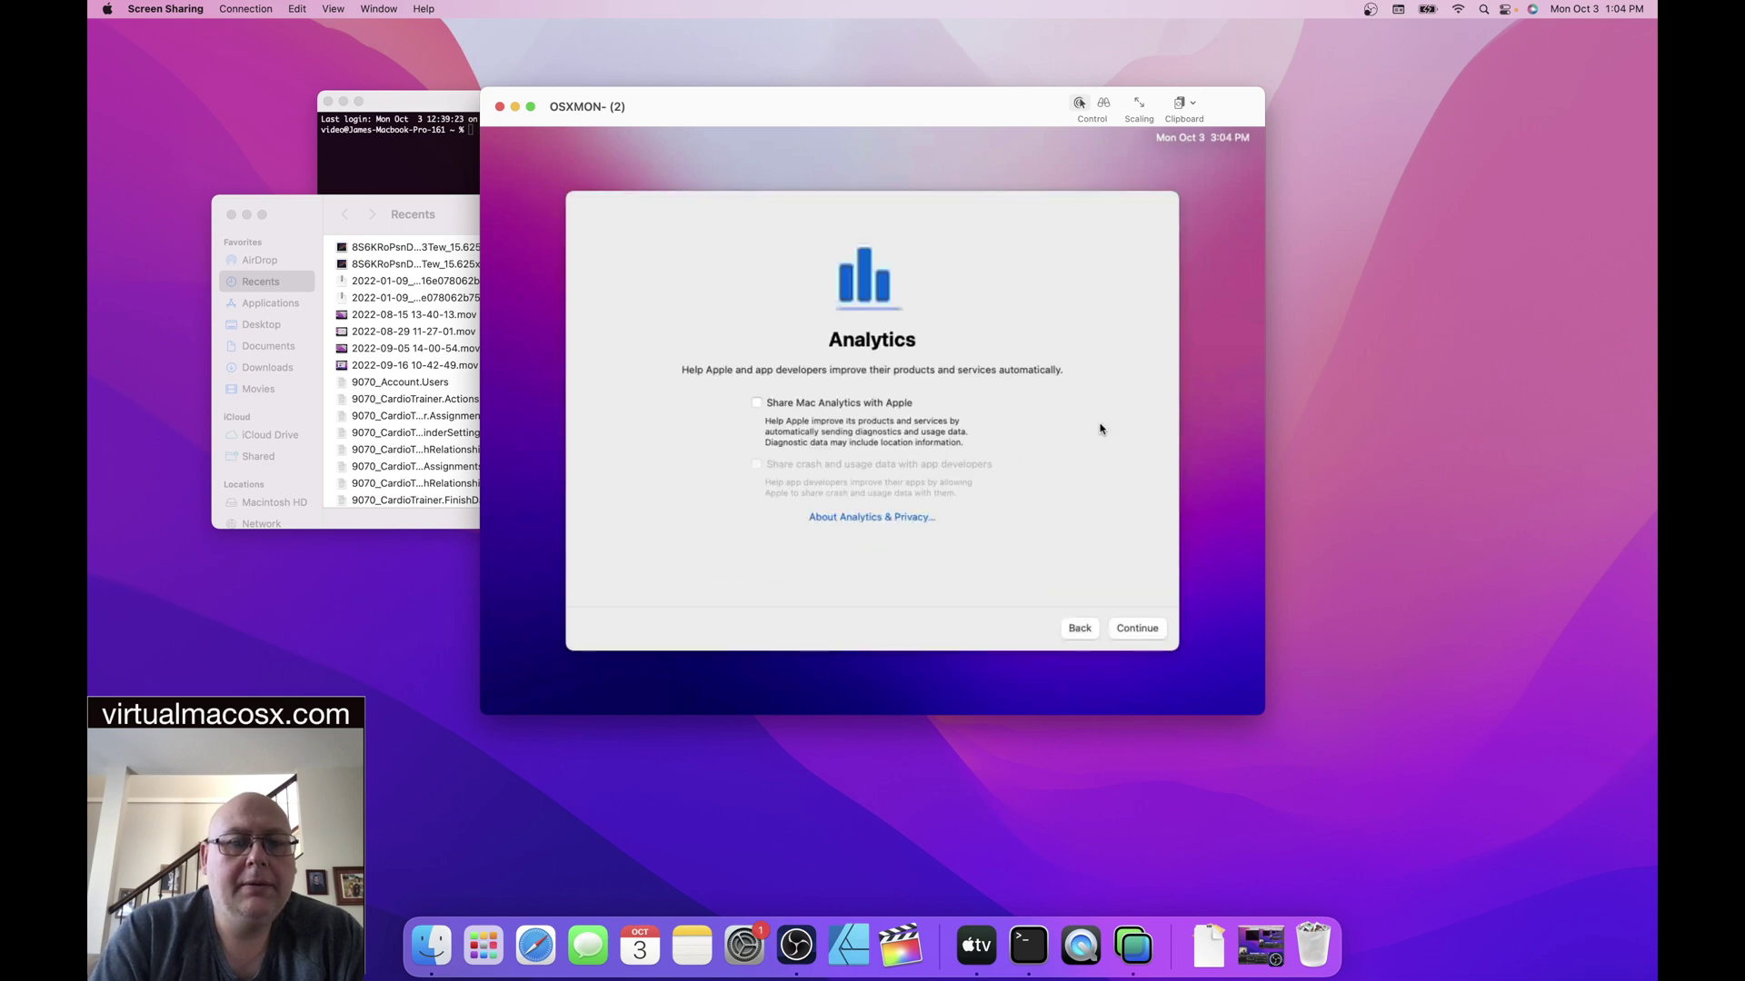
click(1127, 633)
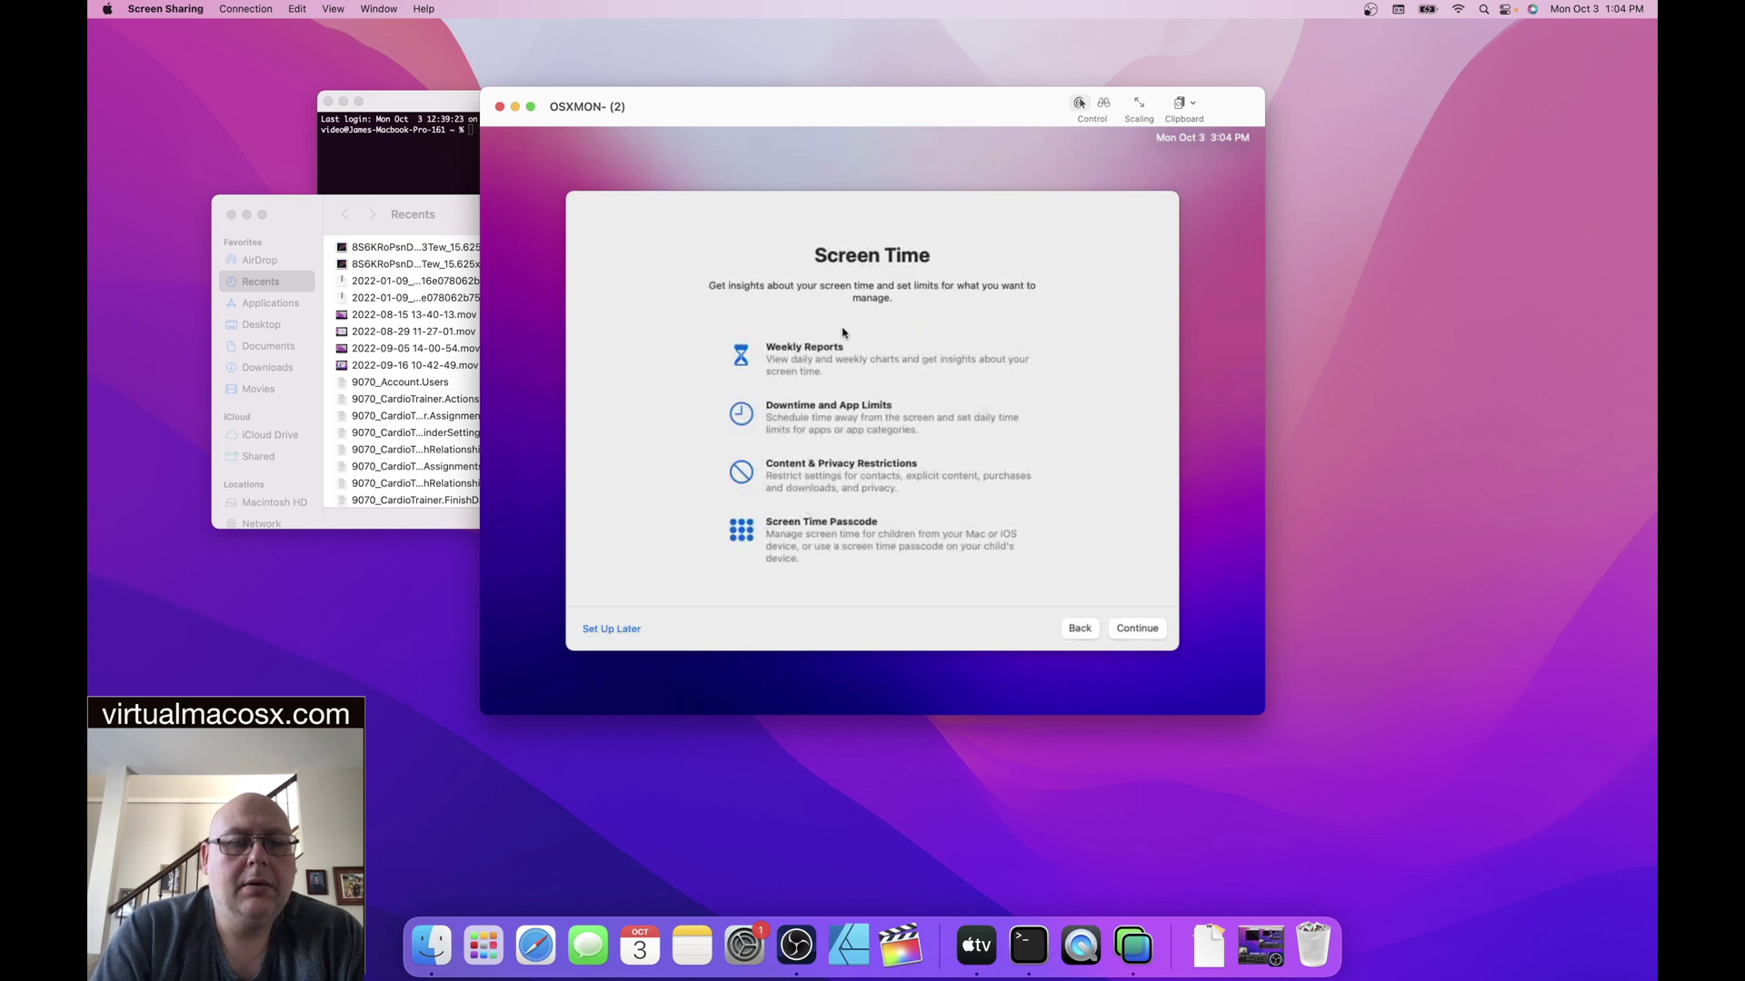
click(1137, 628)
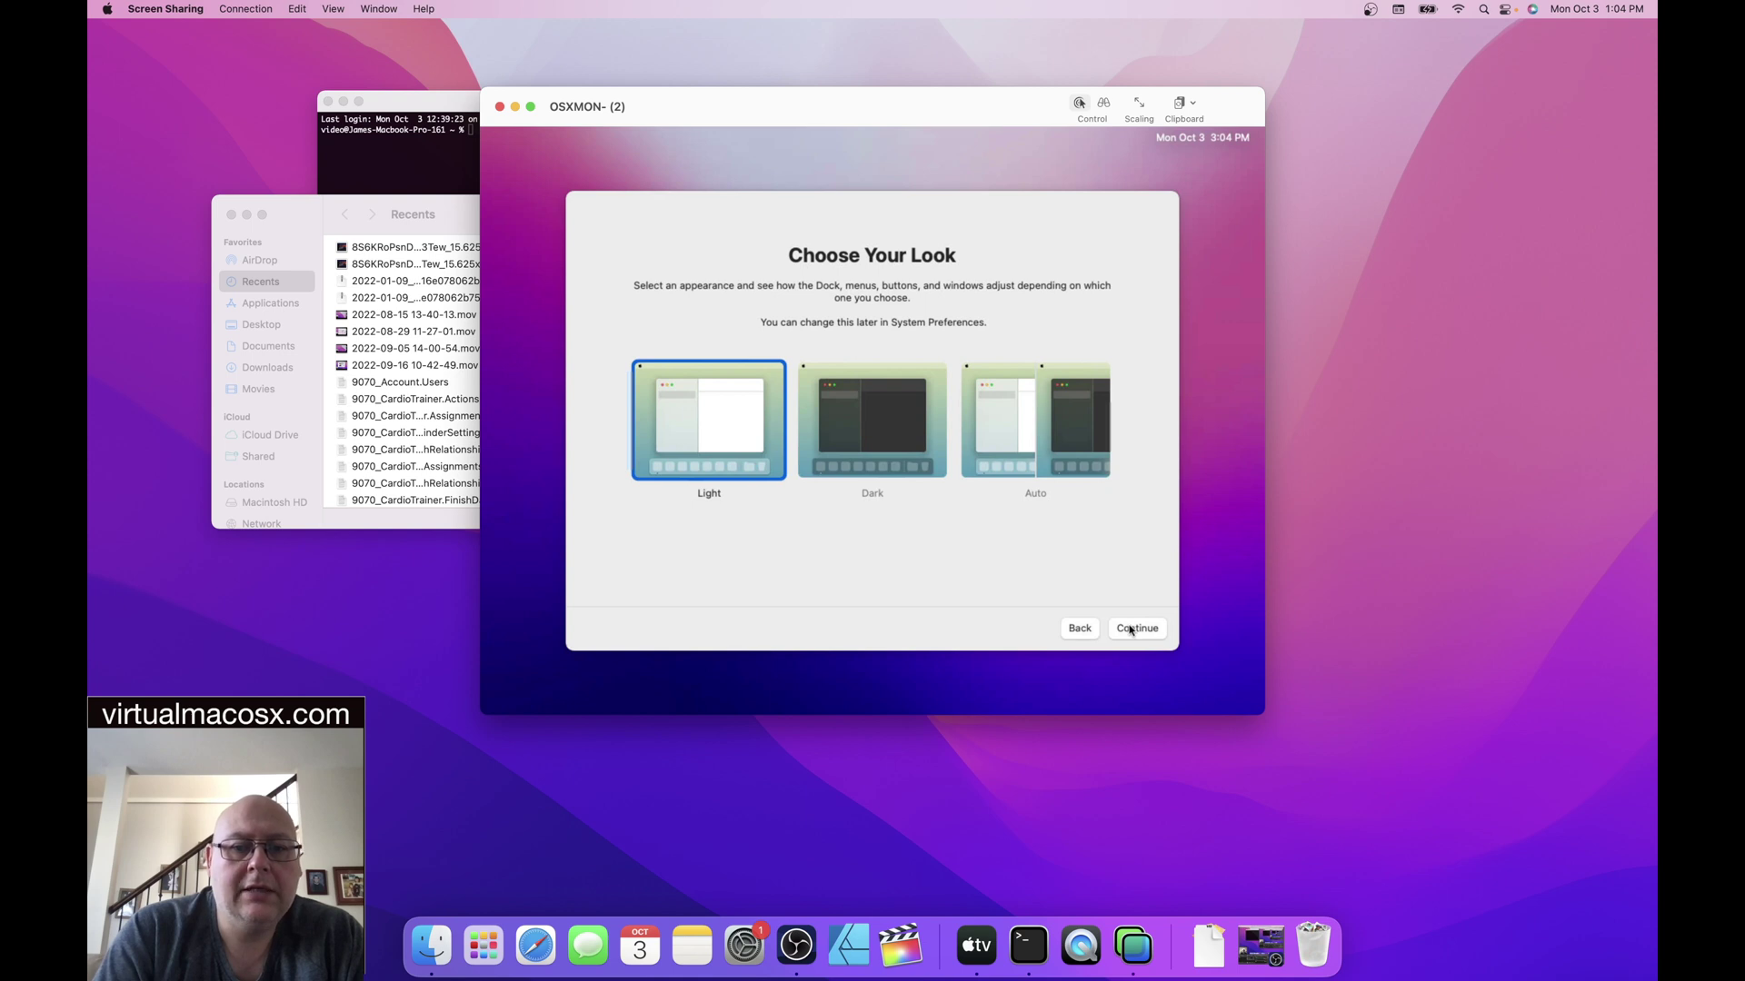
click(1130, 630)
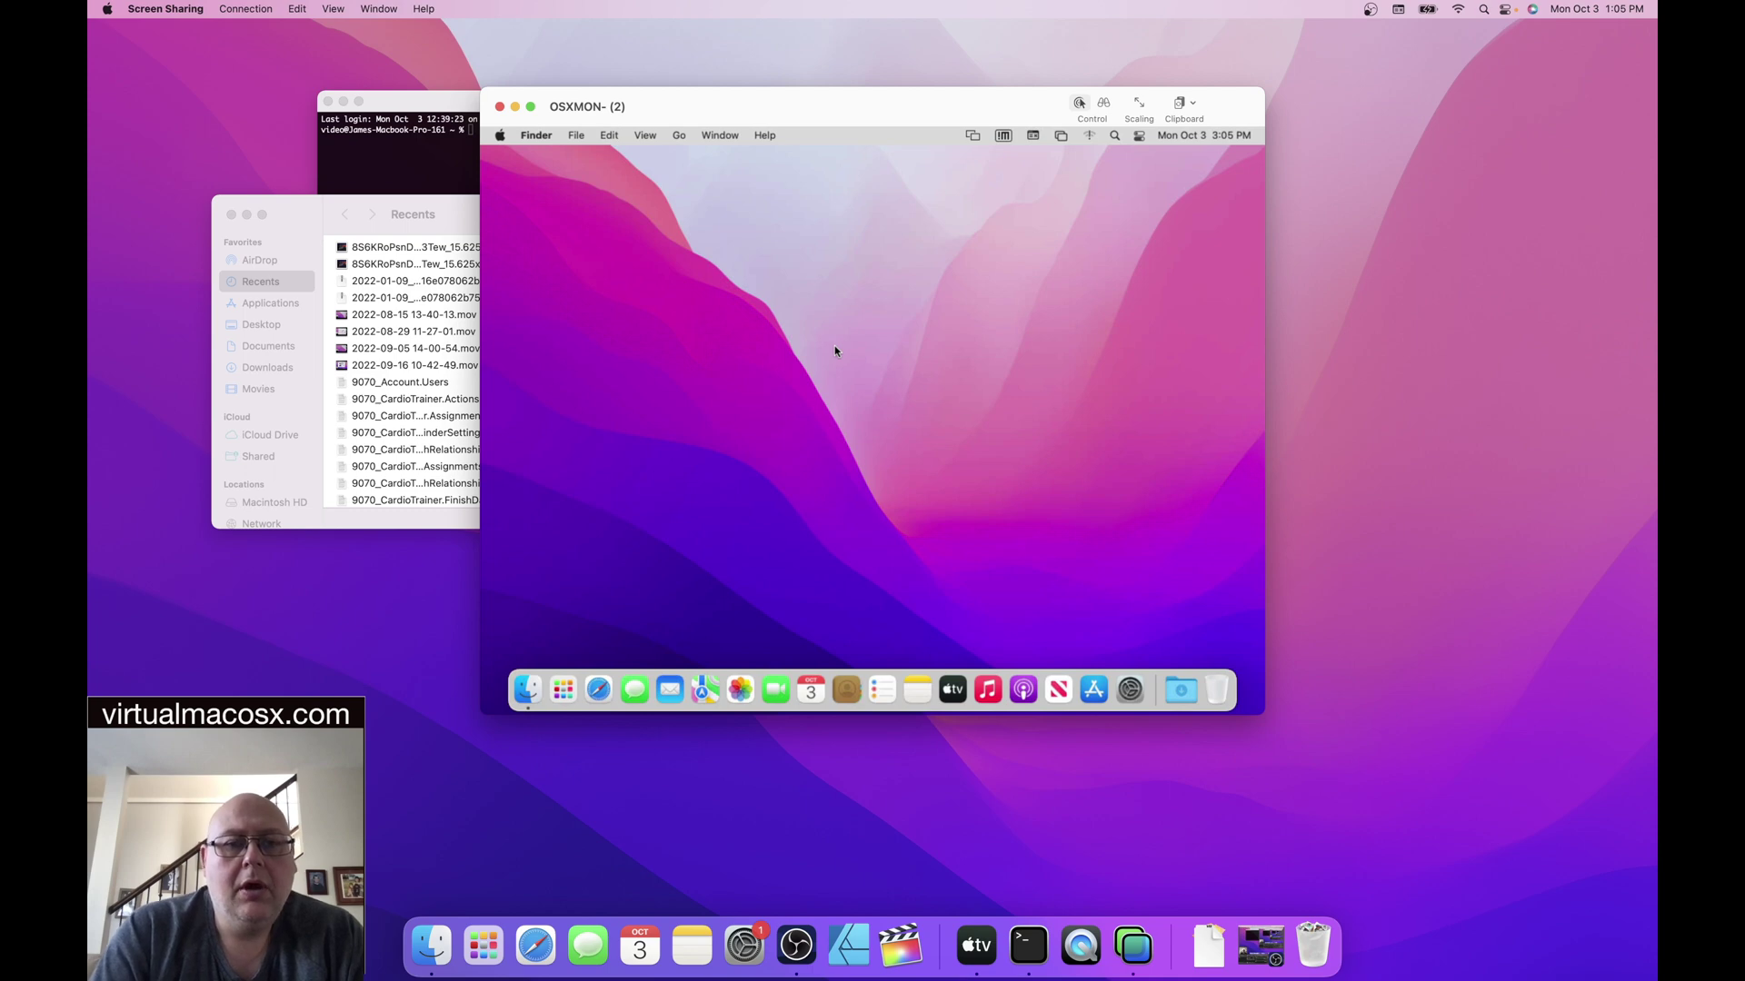
- Set the remote desktop background to the solid Cyan colour in Desktop & Screen Saver
right_click(865, 308)
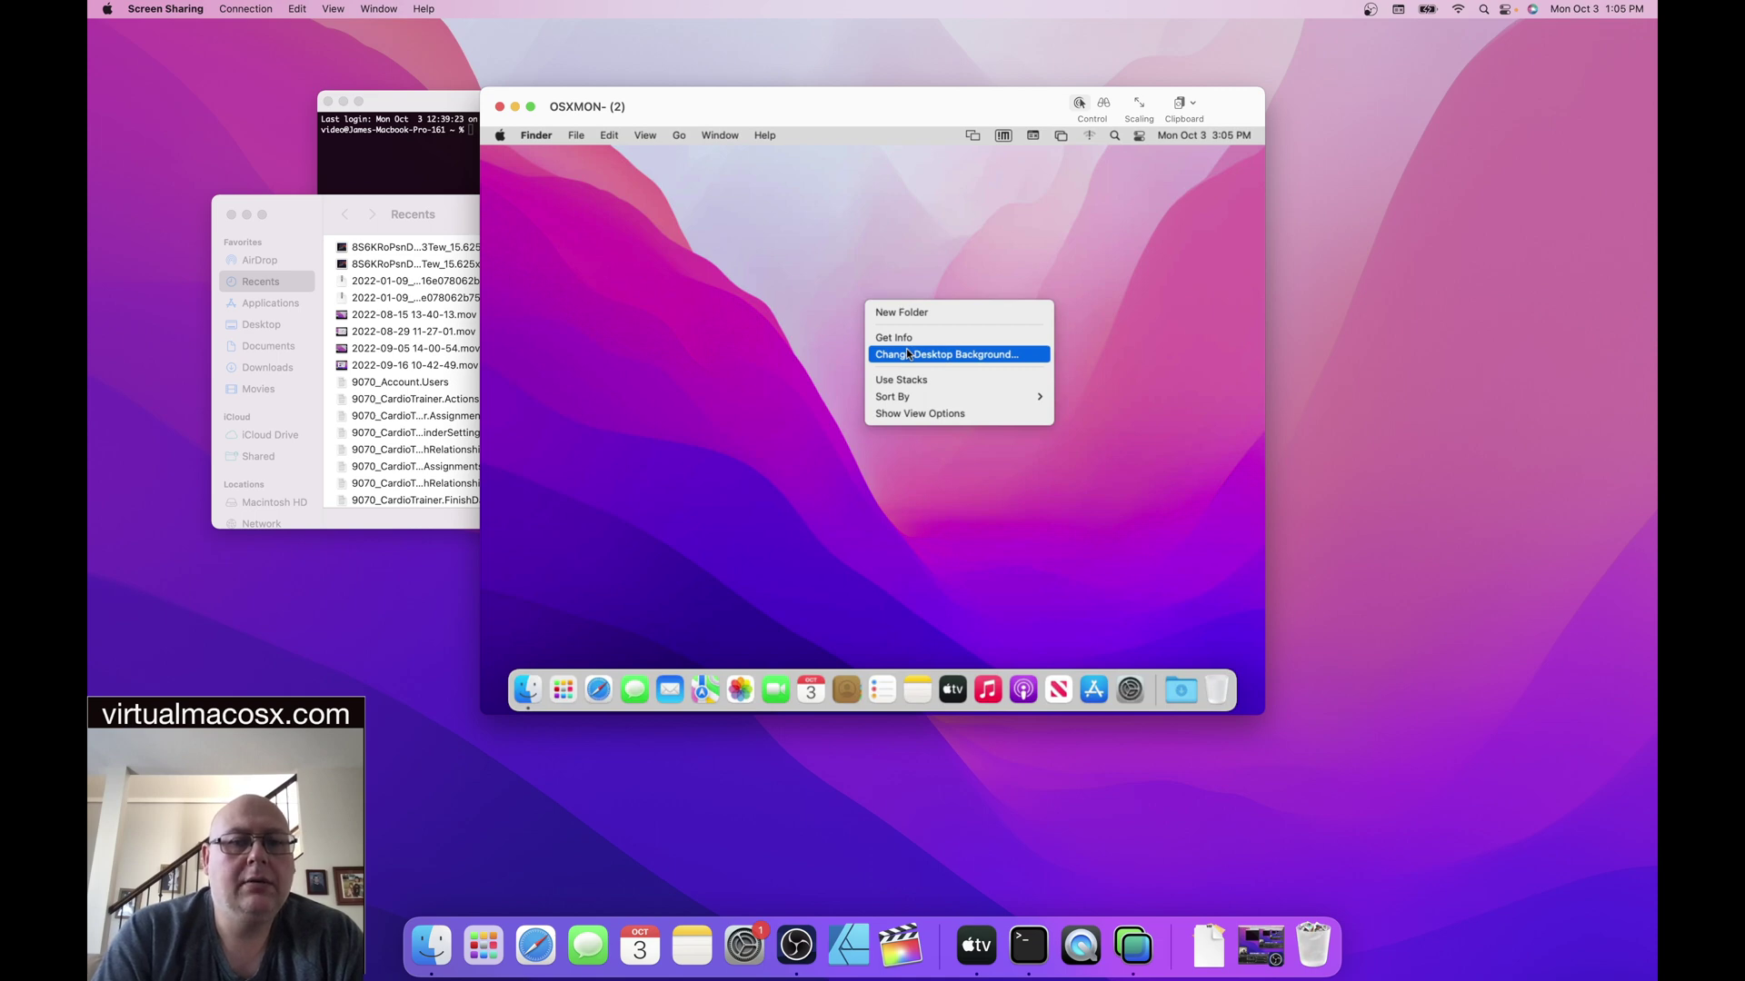
click(907, 354)
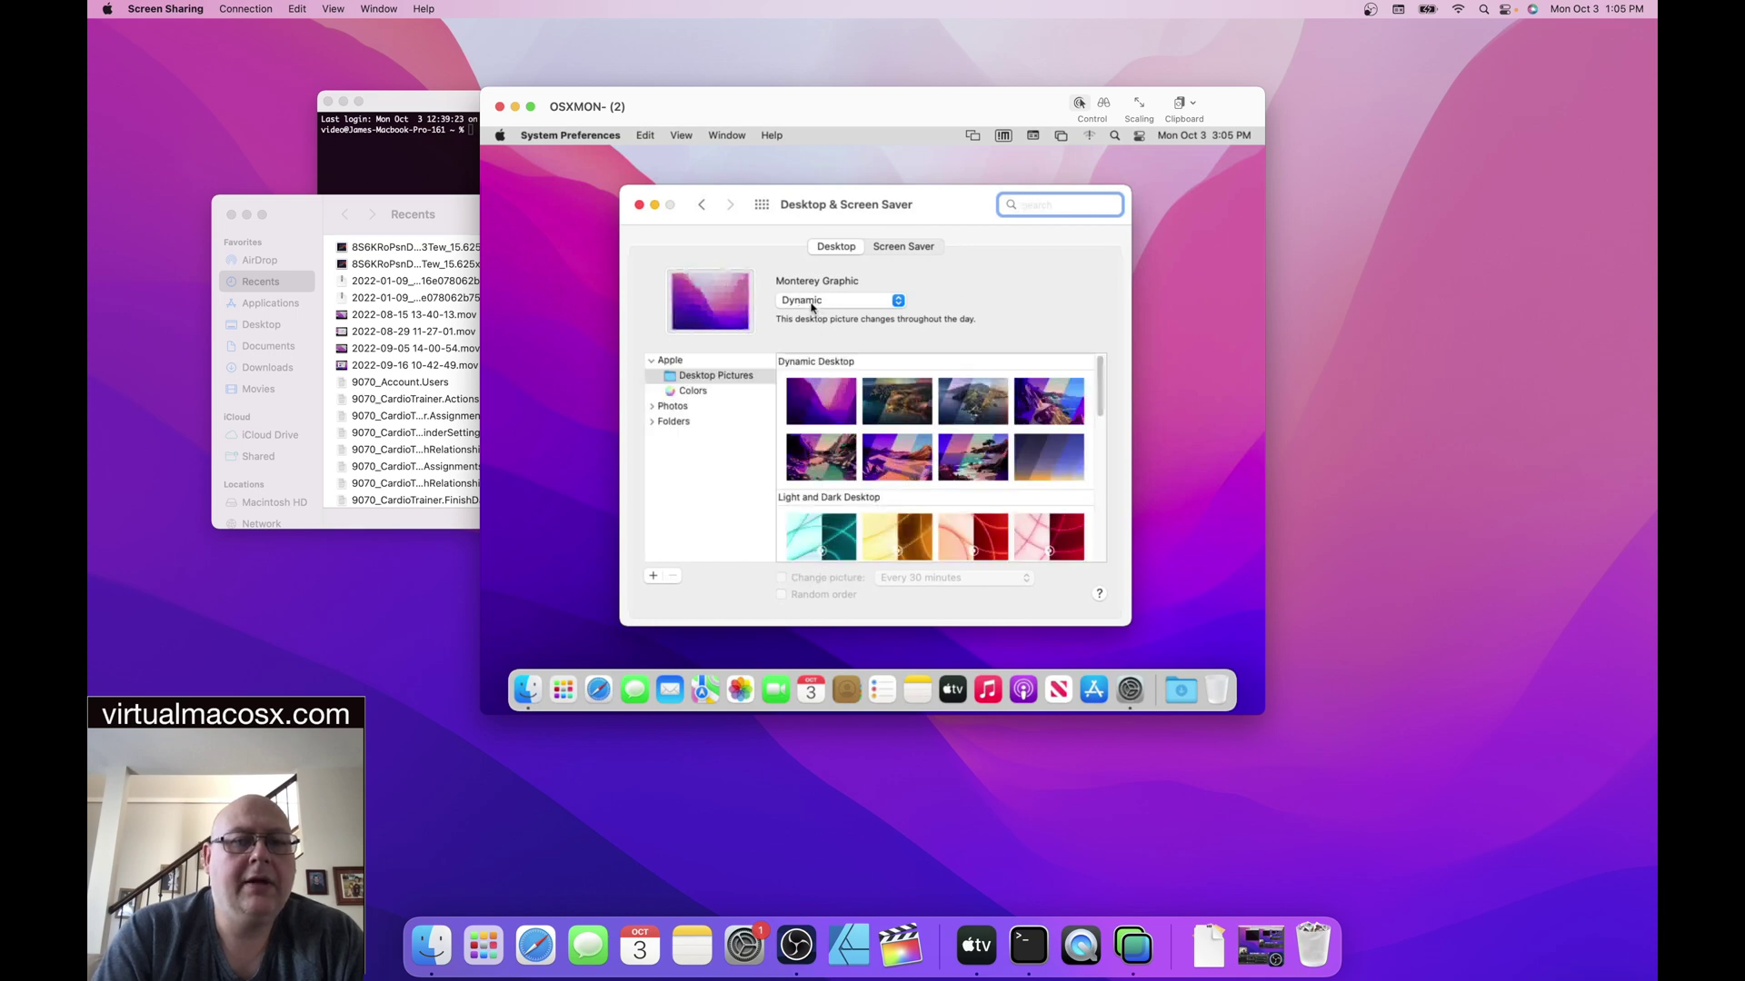
click(695, 391)
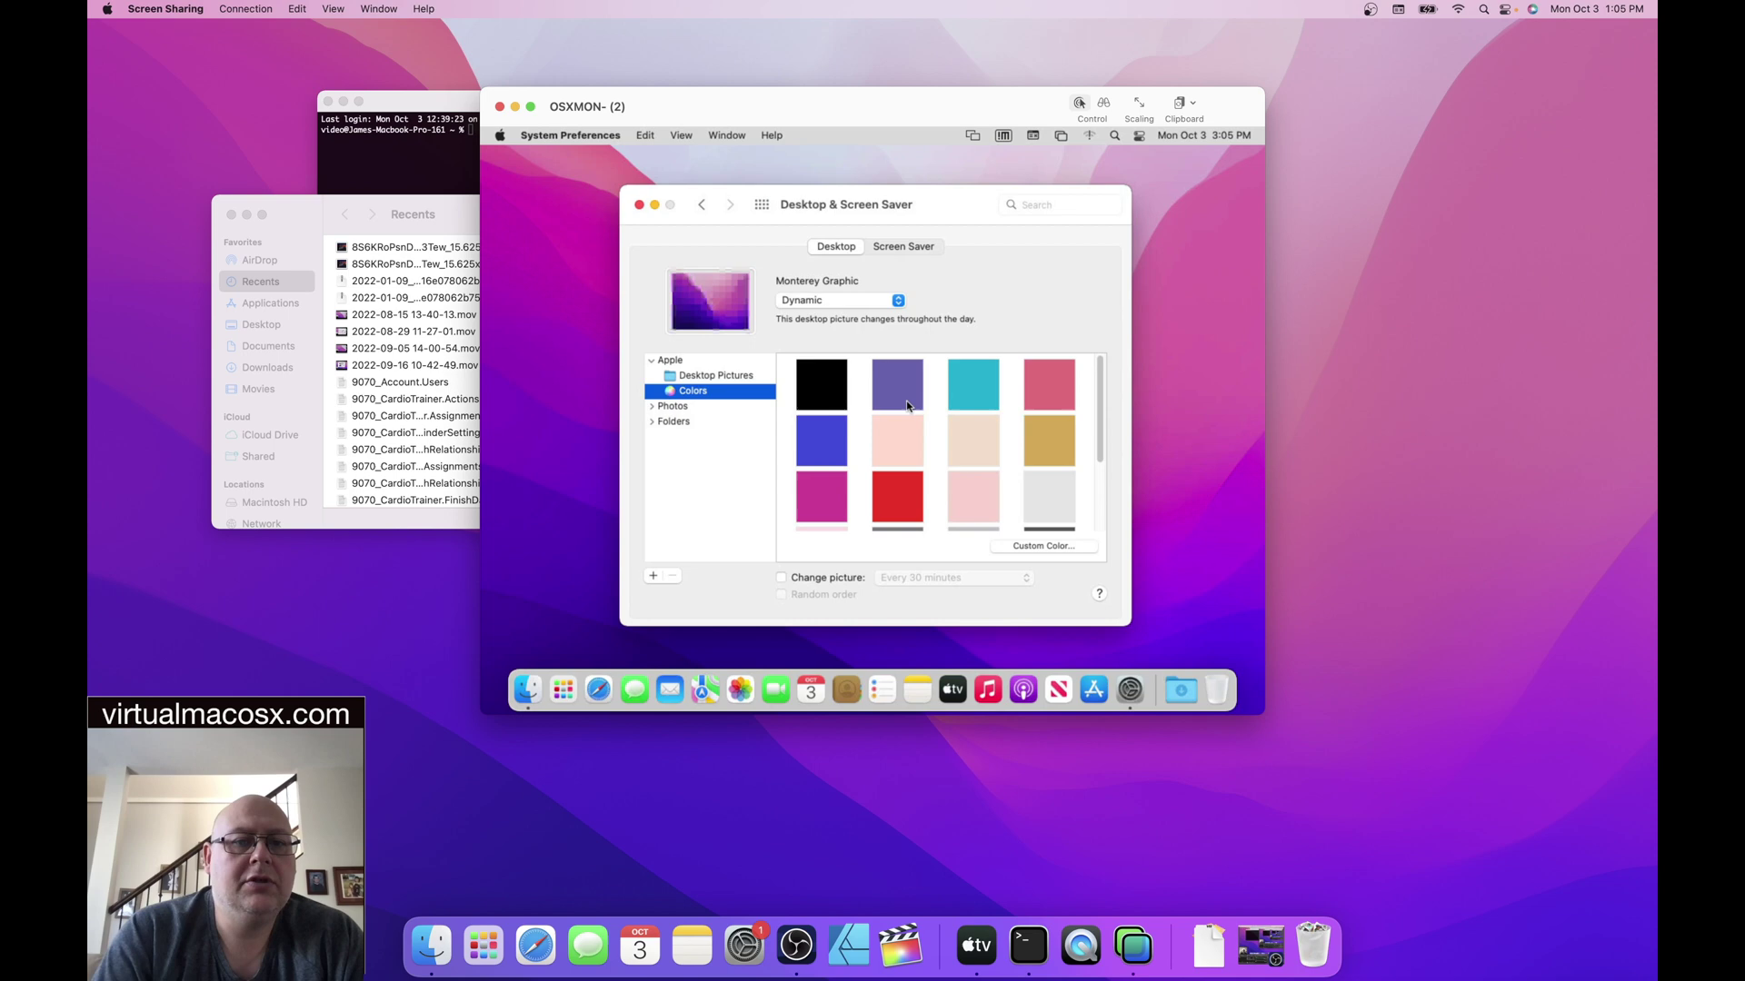
click(913, 391)
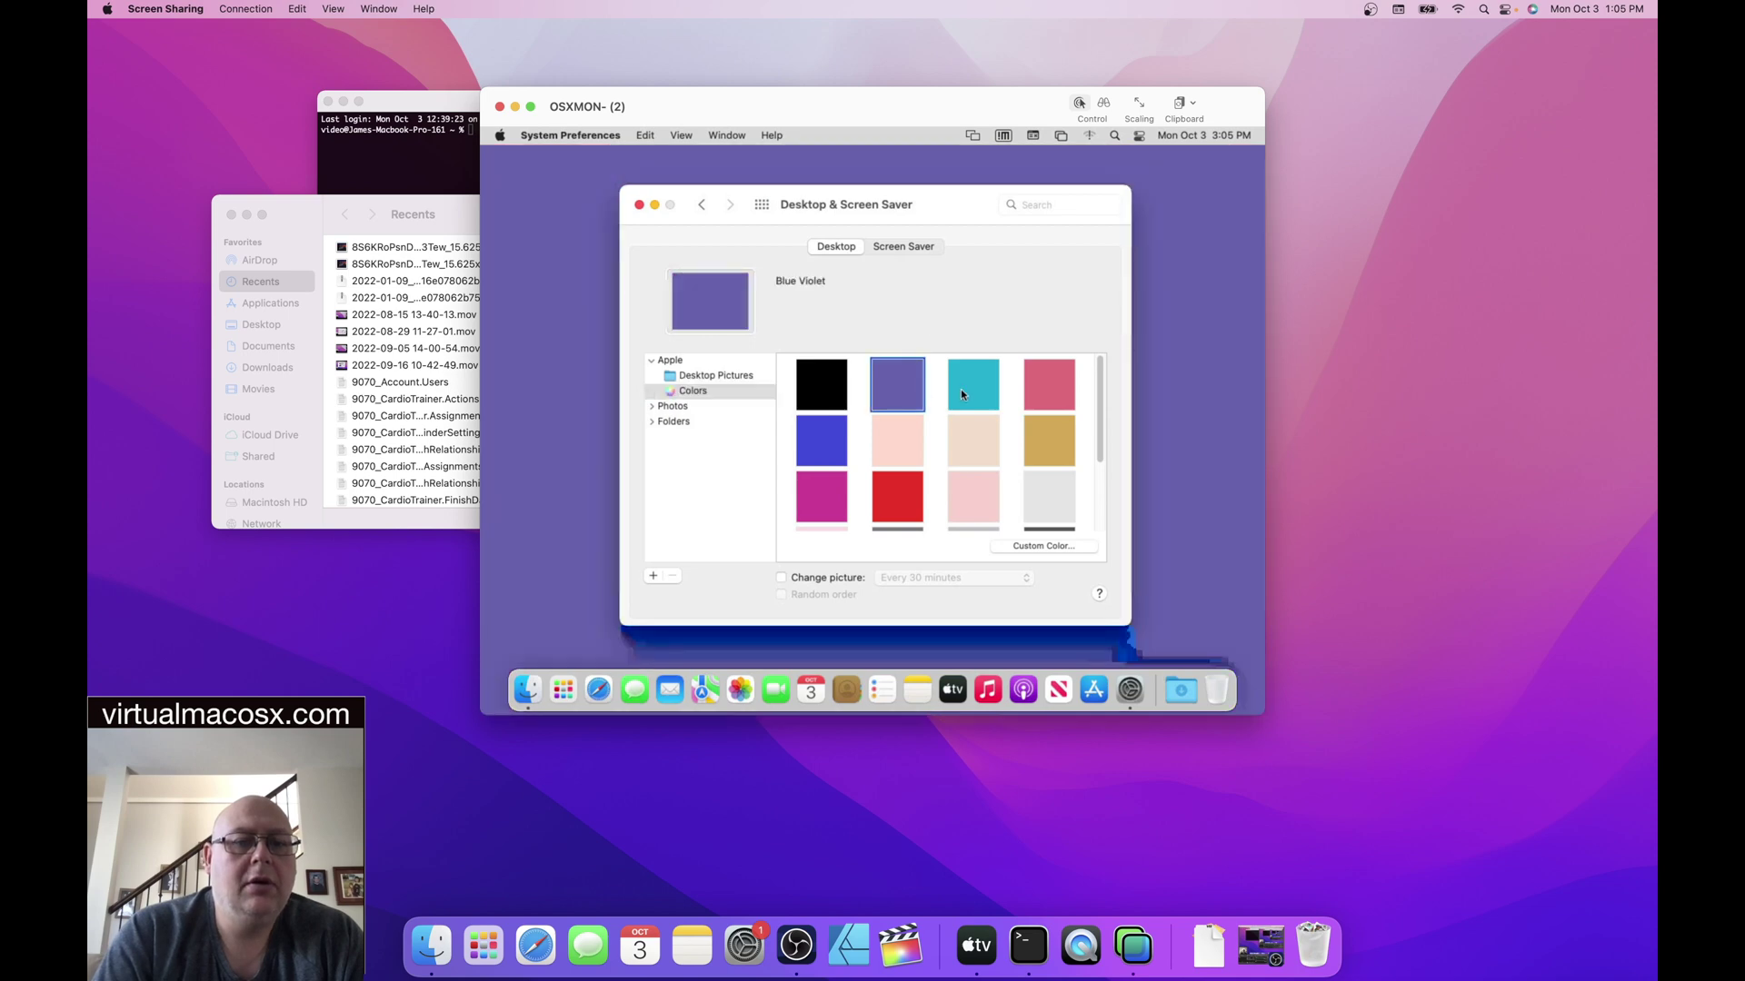
click(962, 391)
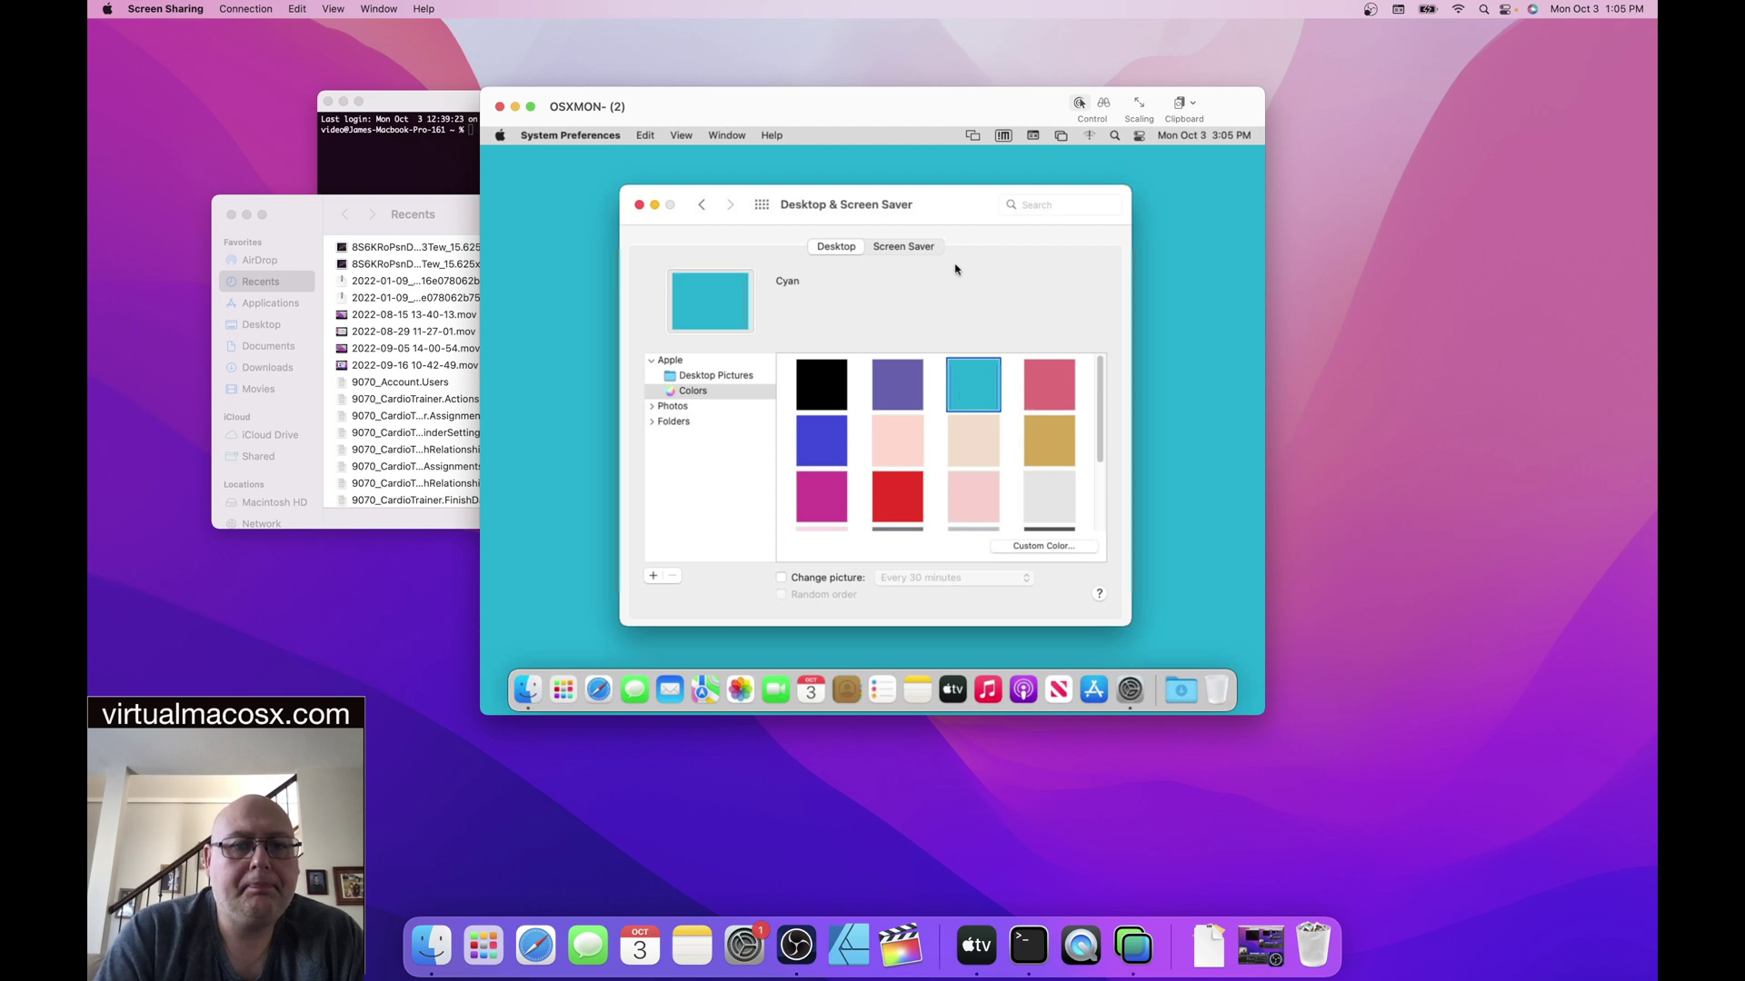
- Disable 'Show screen saver after', choose the Message saver, and return to Show All
click(923, 254)
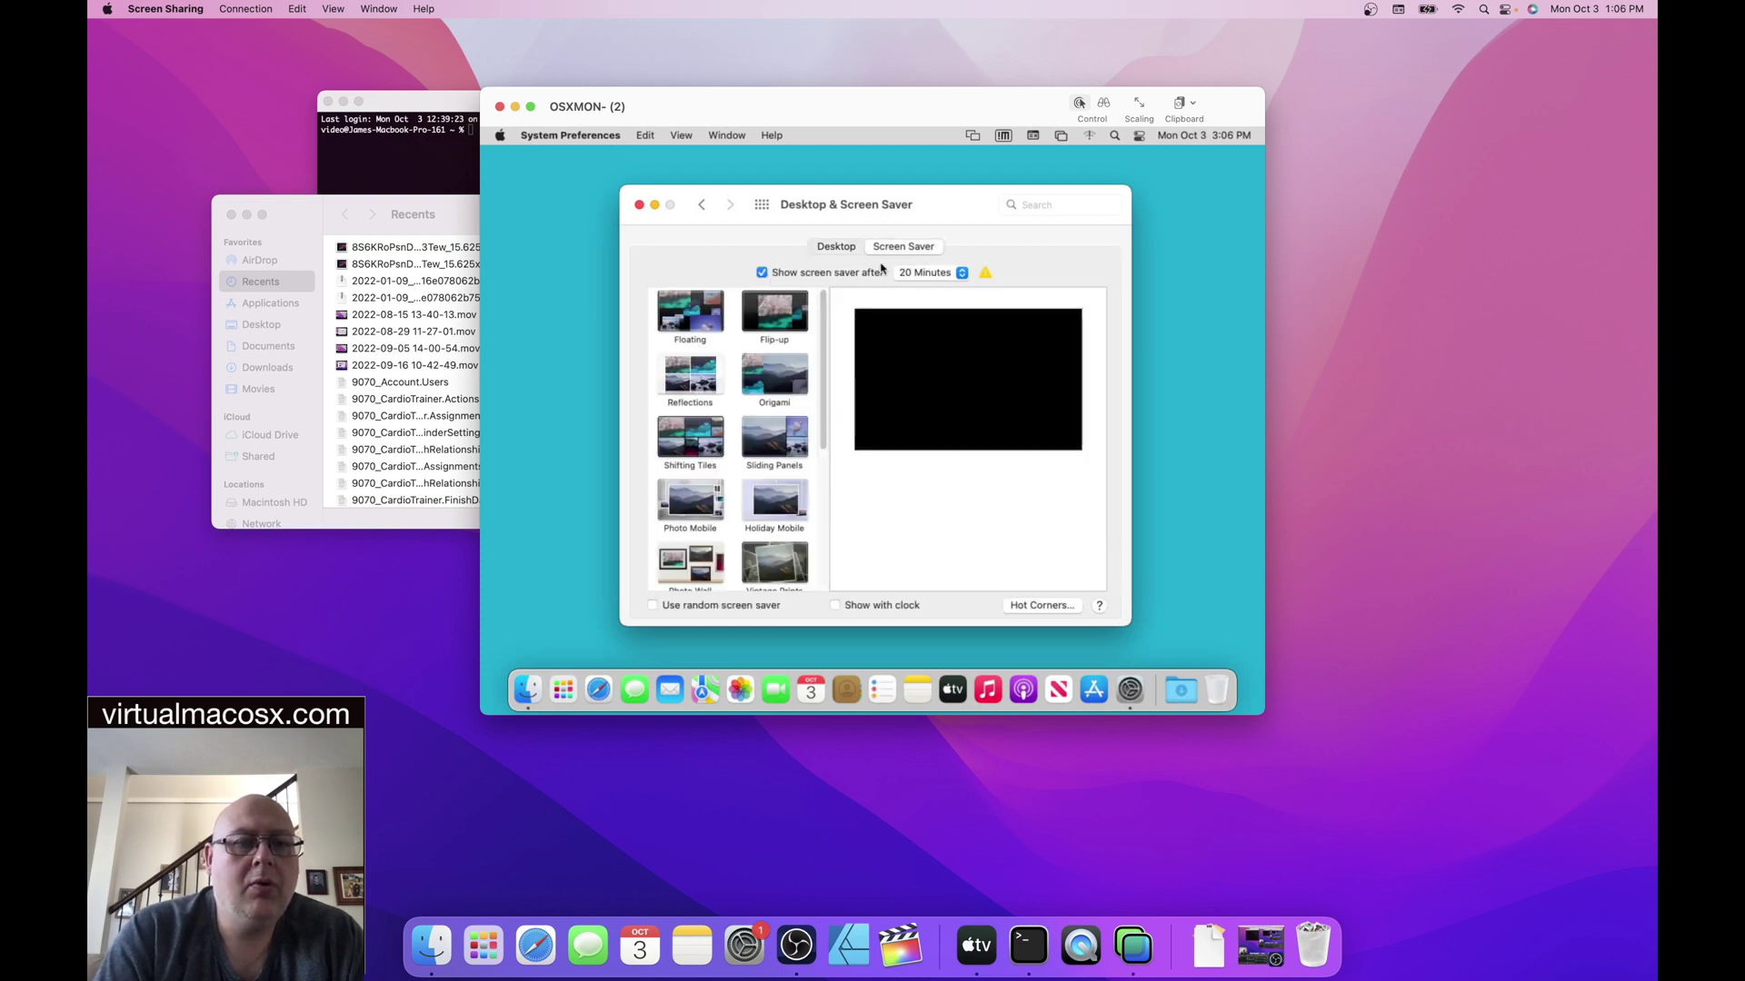
click(762, 272)
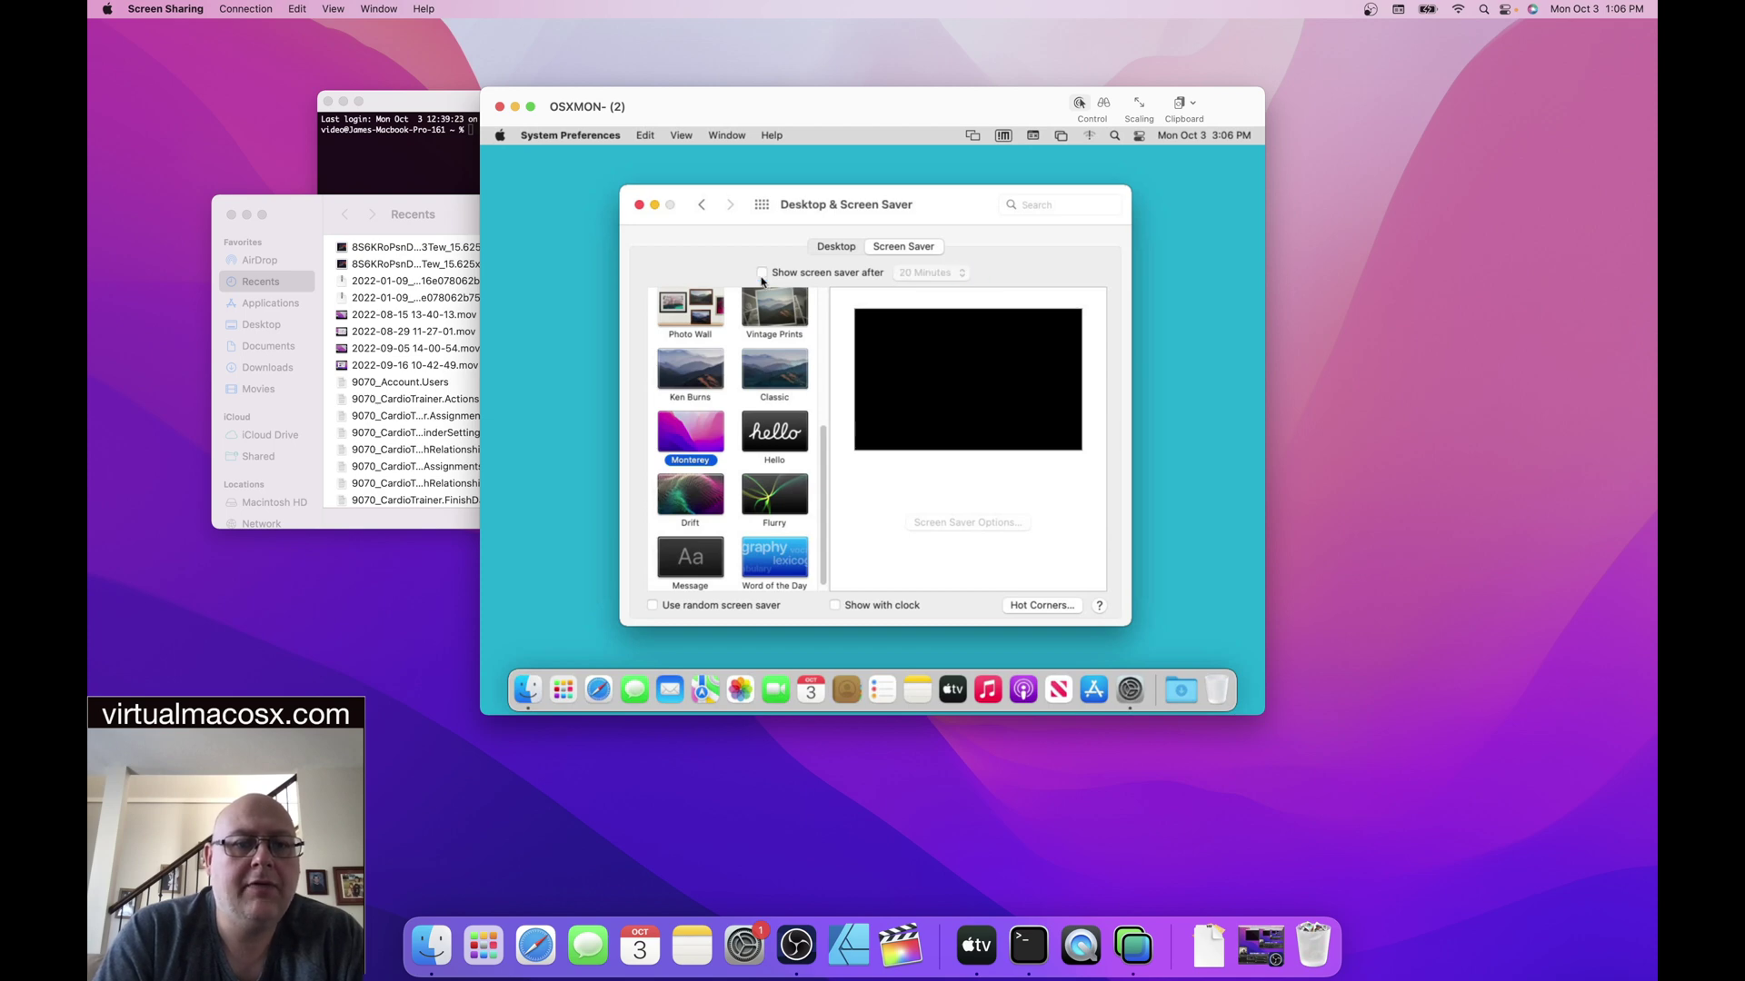
click(683, 569)
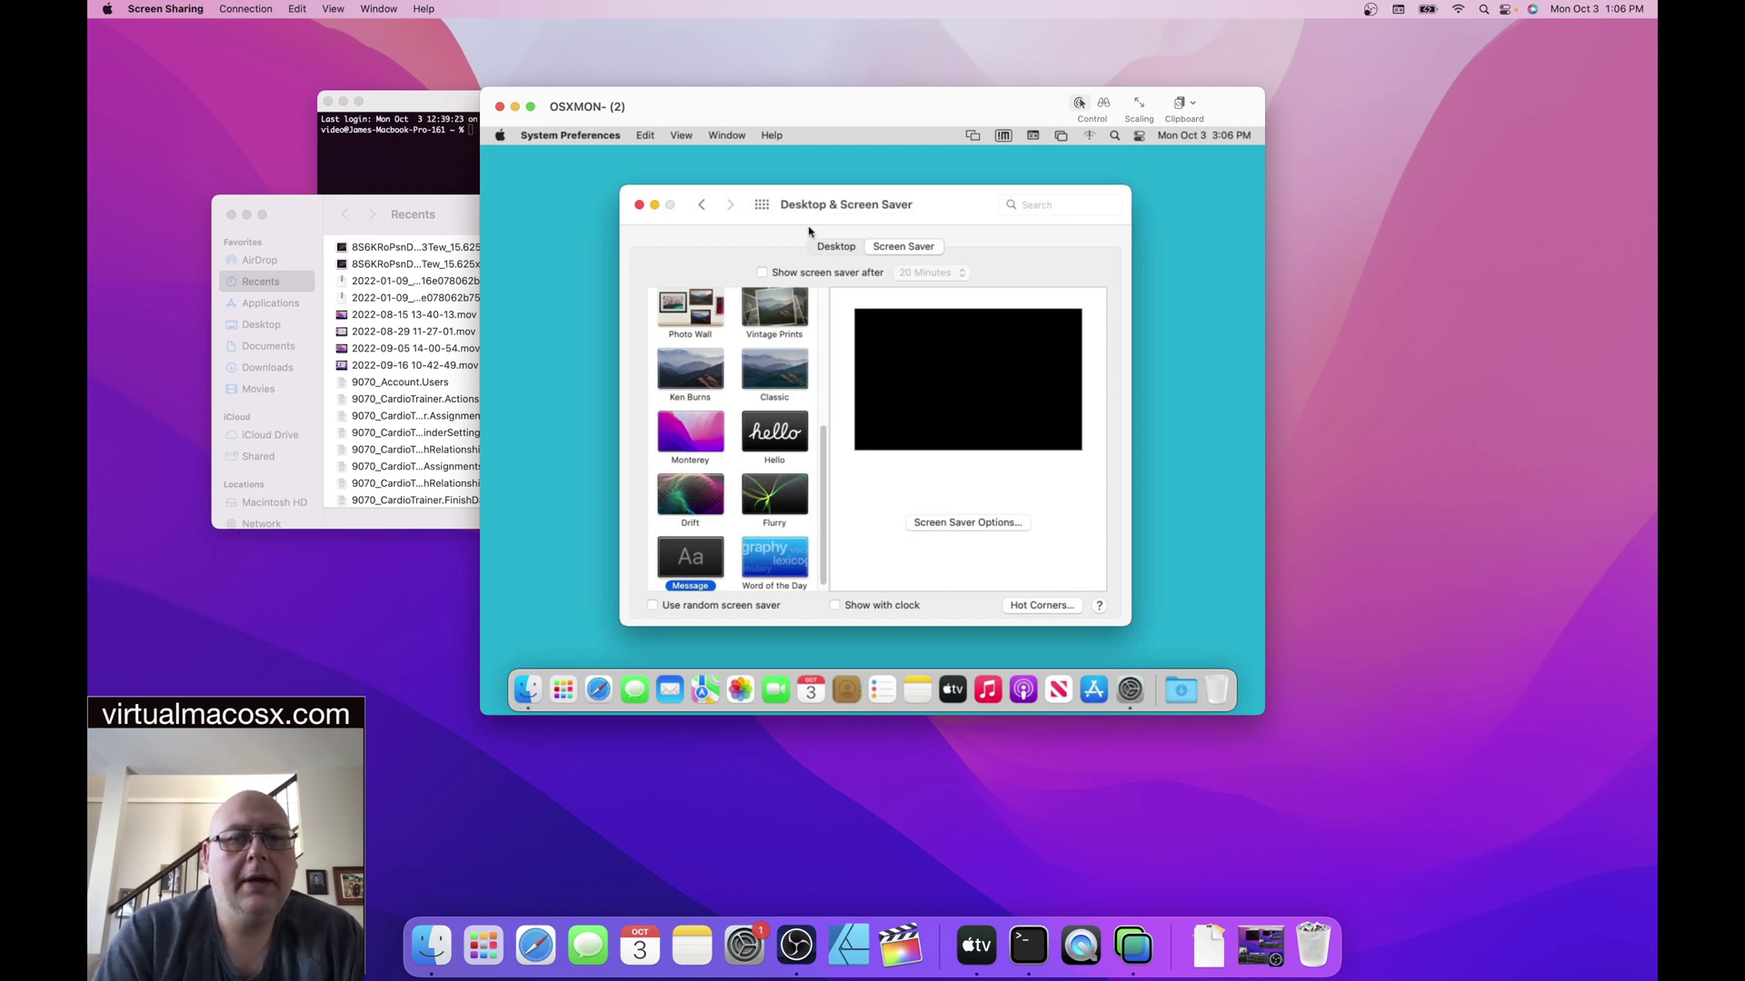
click(763, 207)
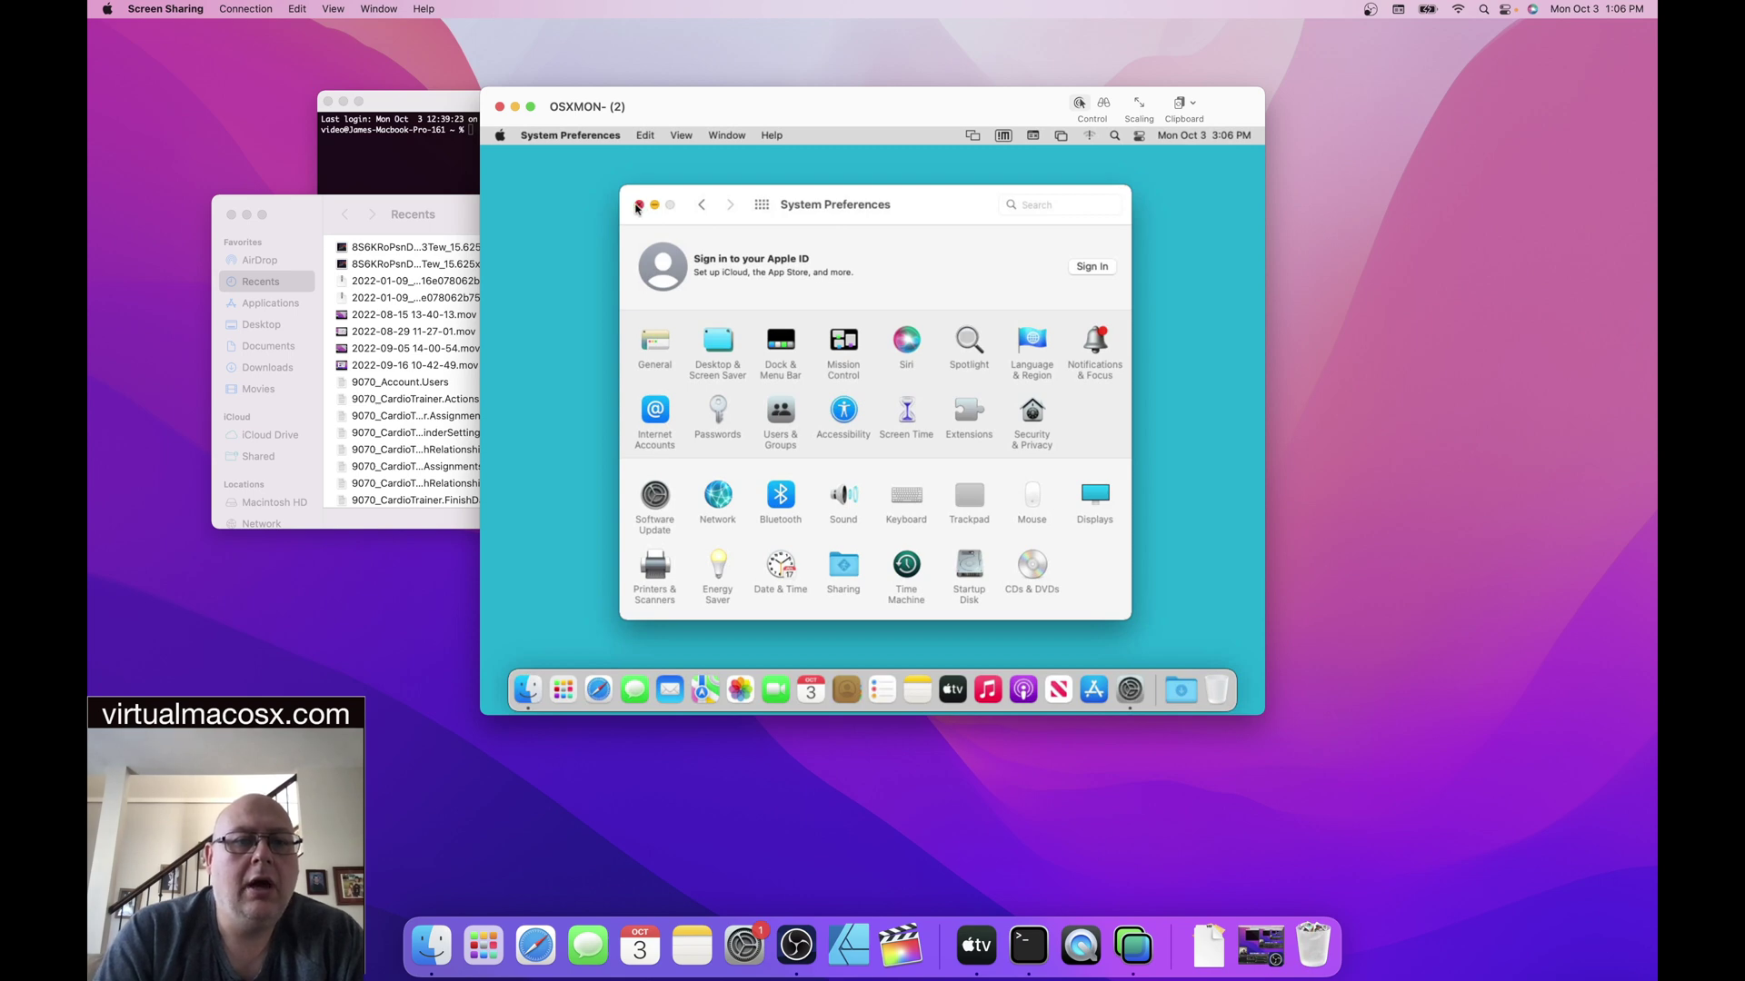
- Close remote System Preferences and arrange Terminal in front beside the Screen Sharing window
click(638, 206)
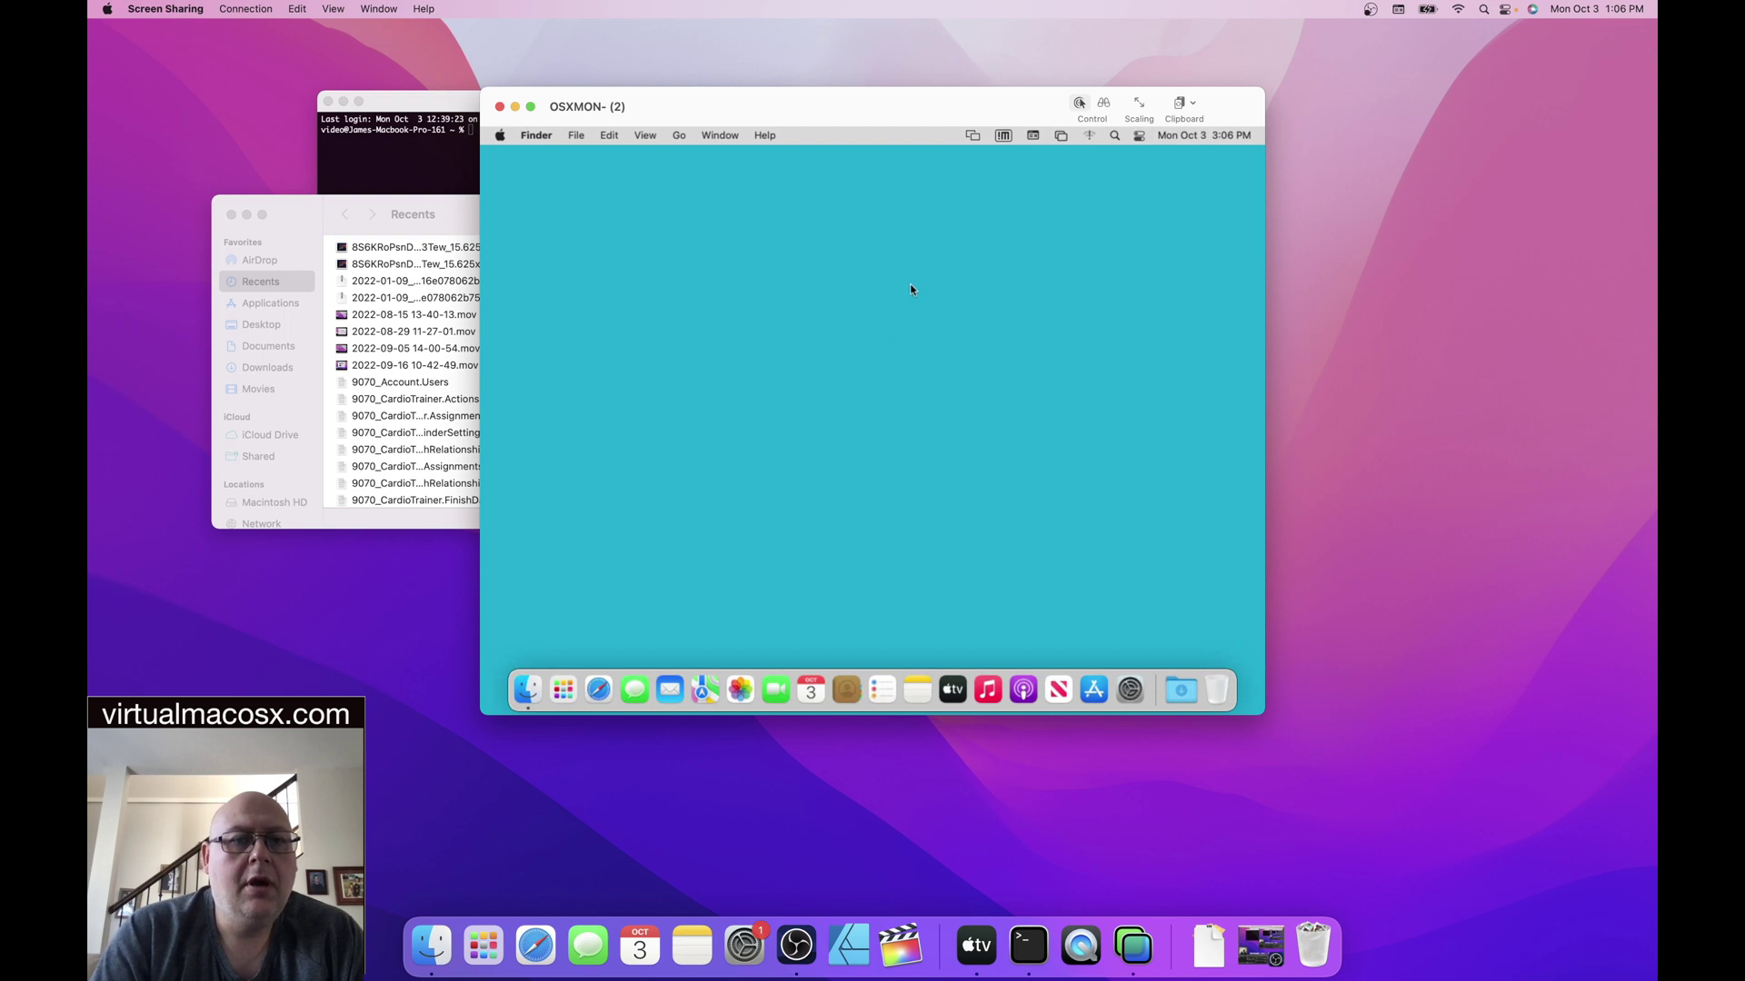
drag(818, 108, 1133, 76)
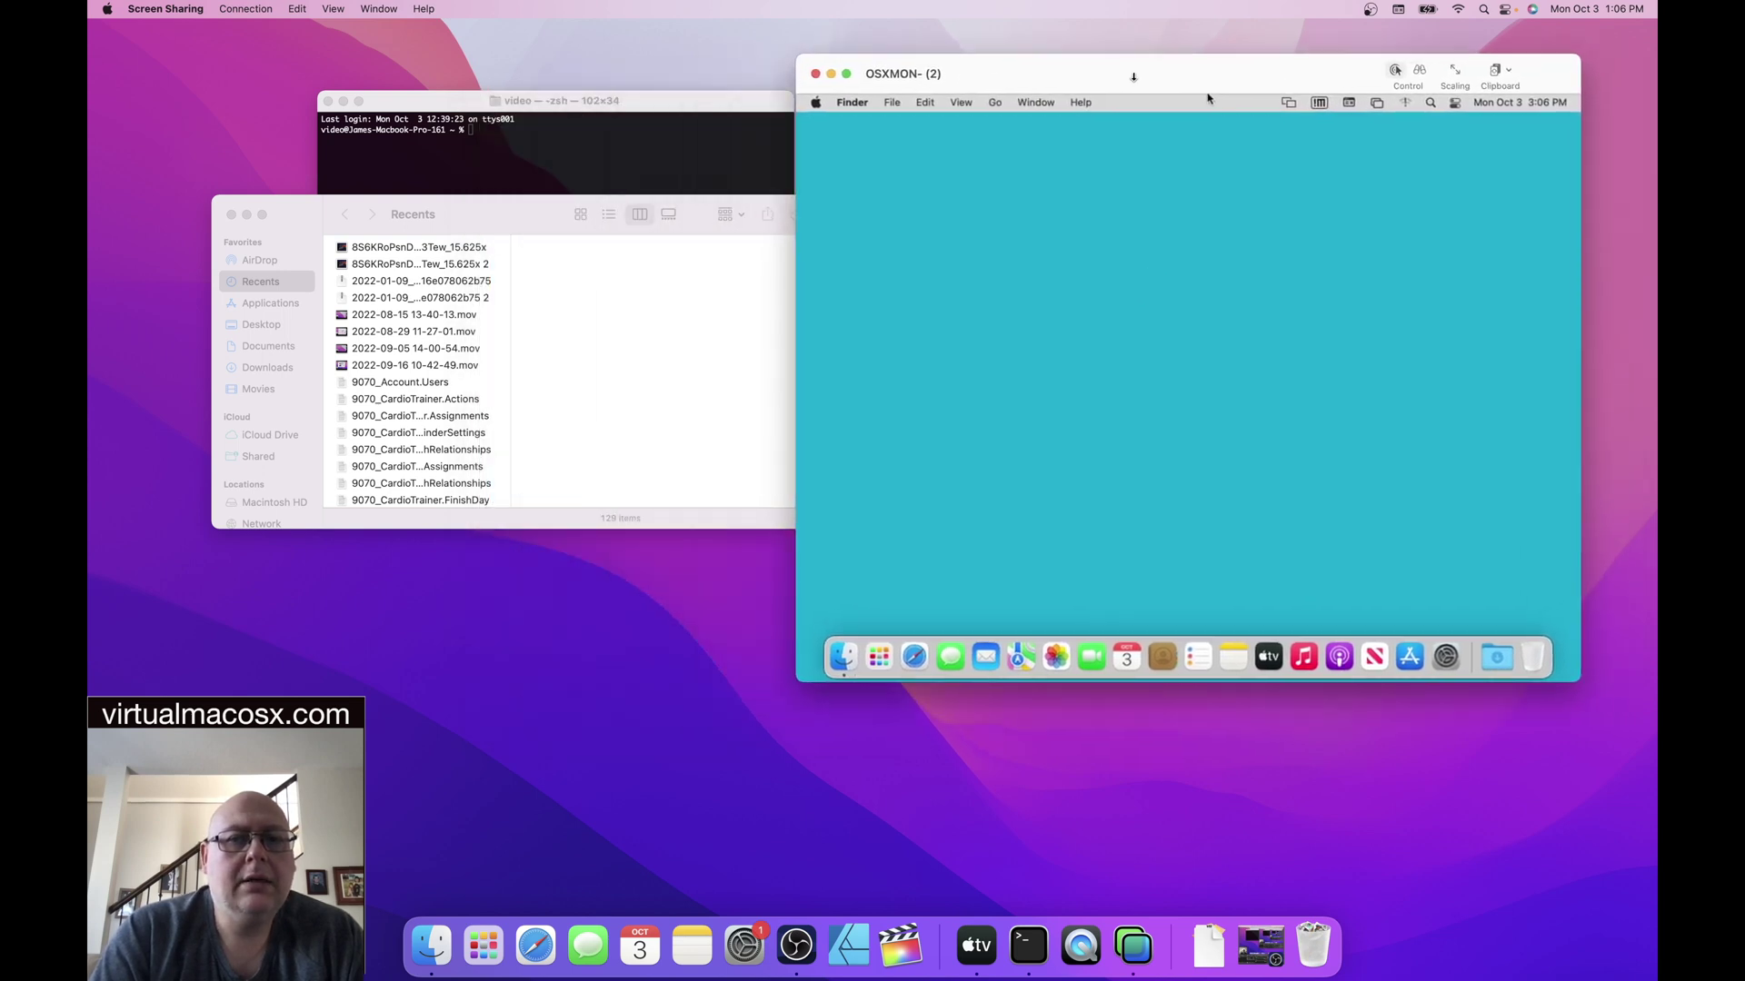
drag(688, 101, 582, 204)
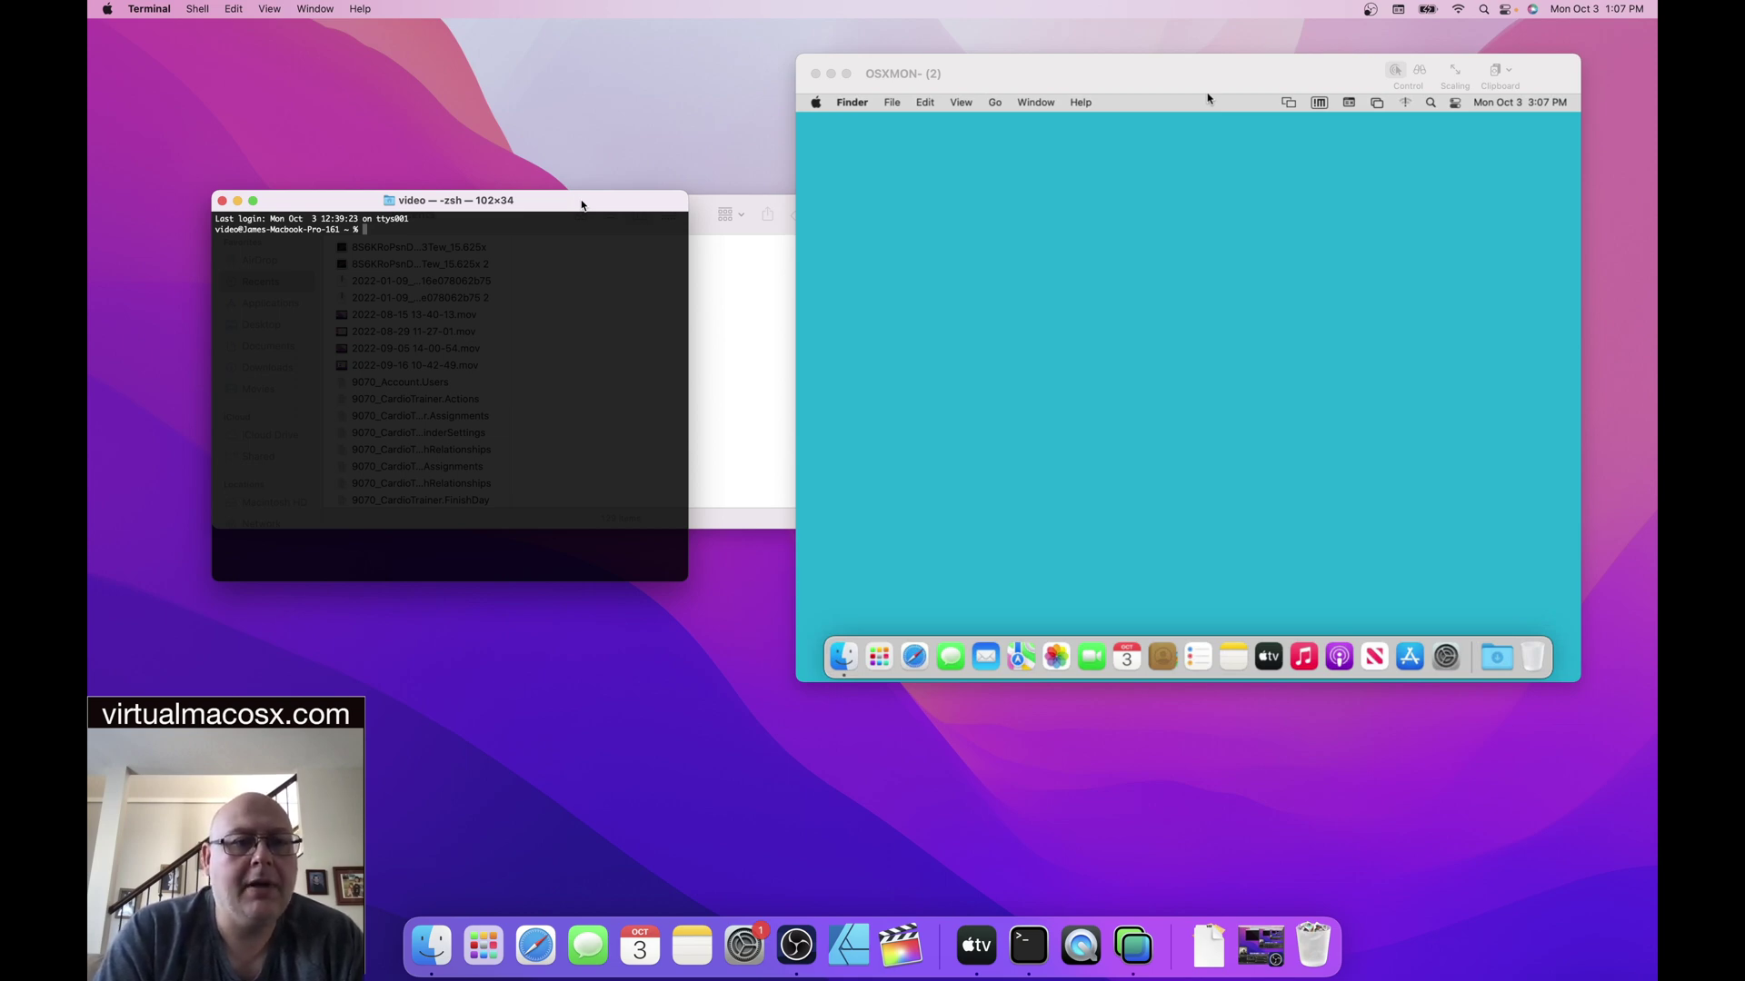
- Close the Finder Recents window hidden behind Terminal
drag(560, 202, 591, 282)
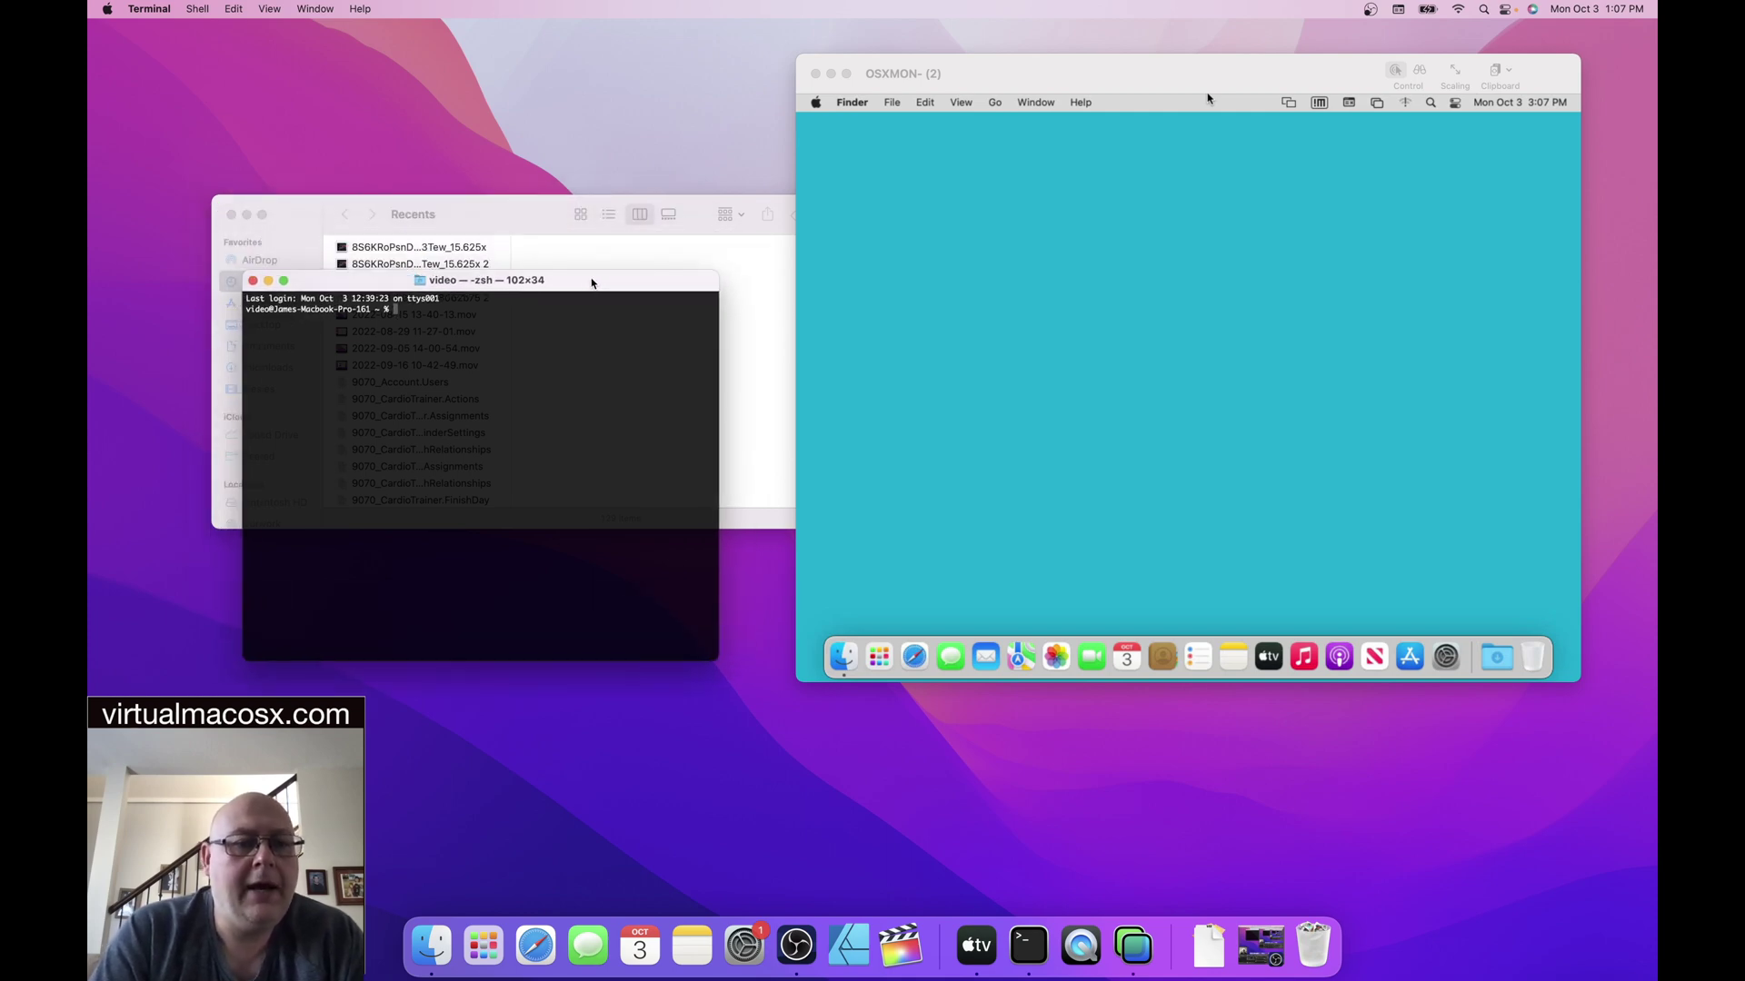
click(231, 214)
drag(550, 269, 587, 267)
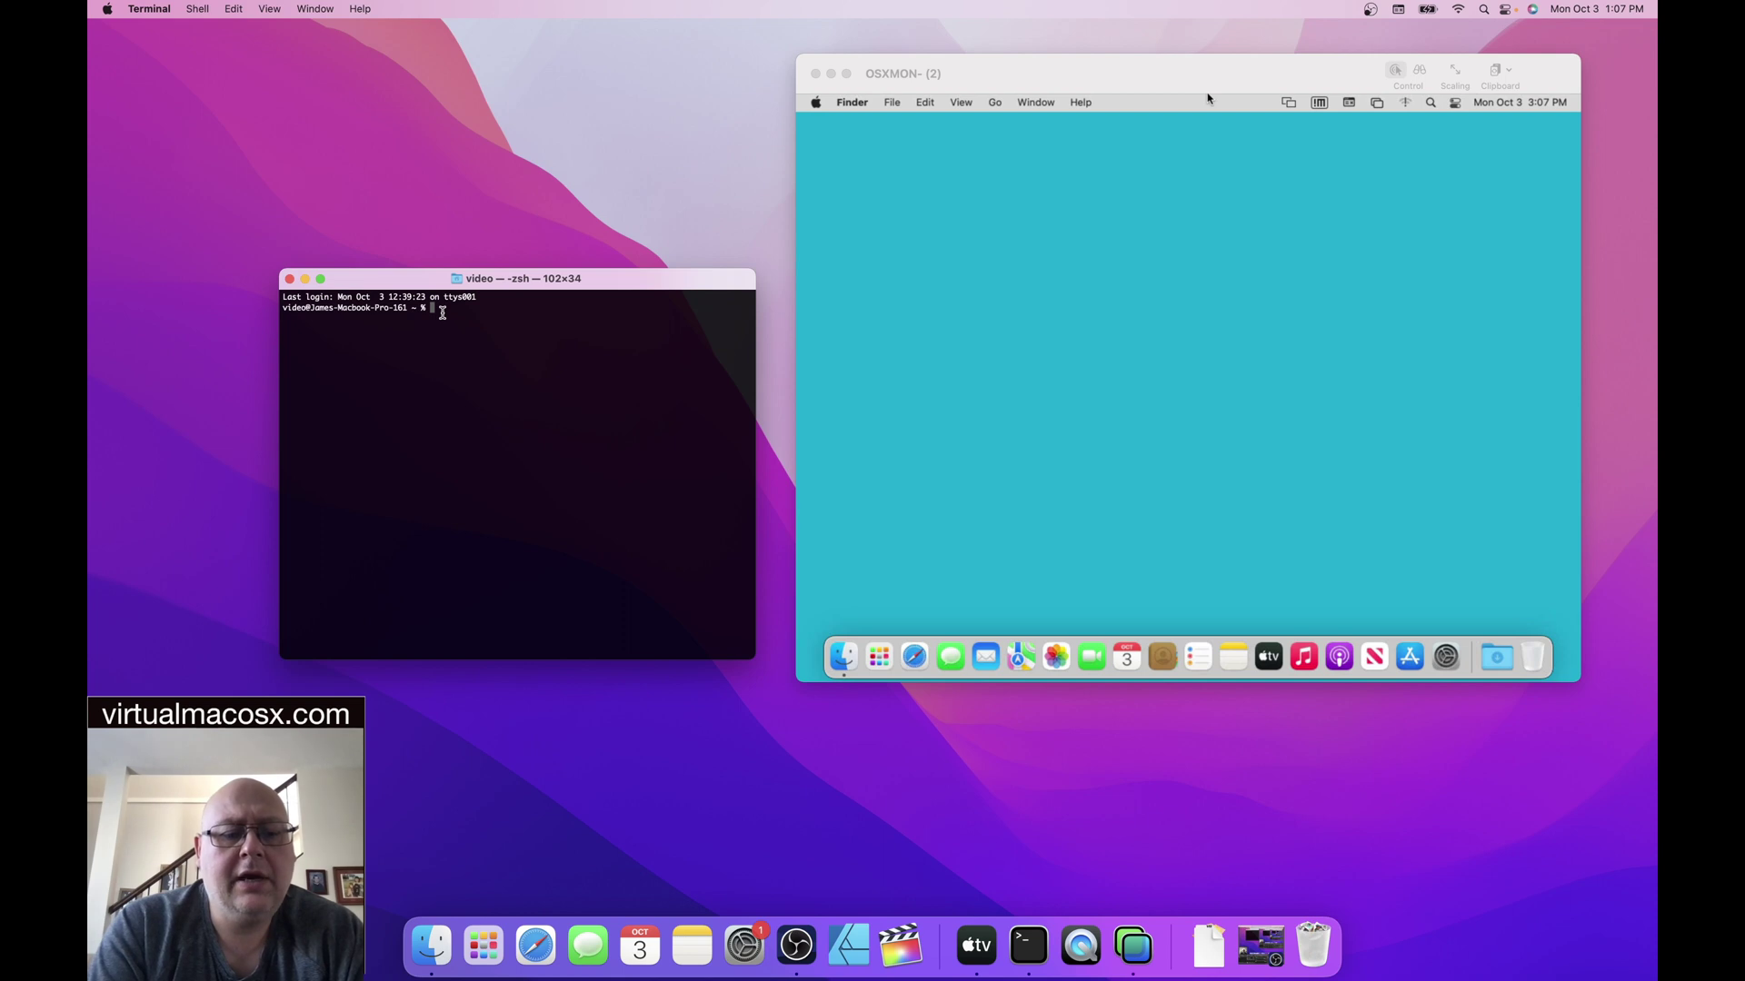
- Run ssh to user test at 162.252.210.45 in Terminal
text(ssh)
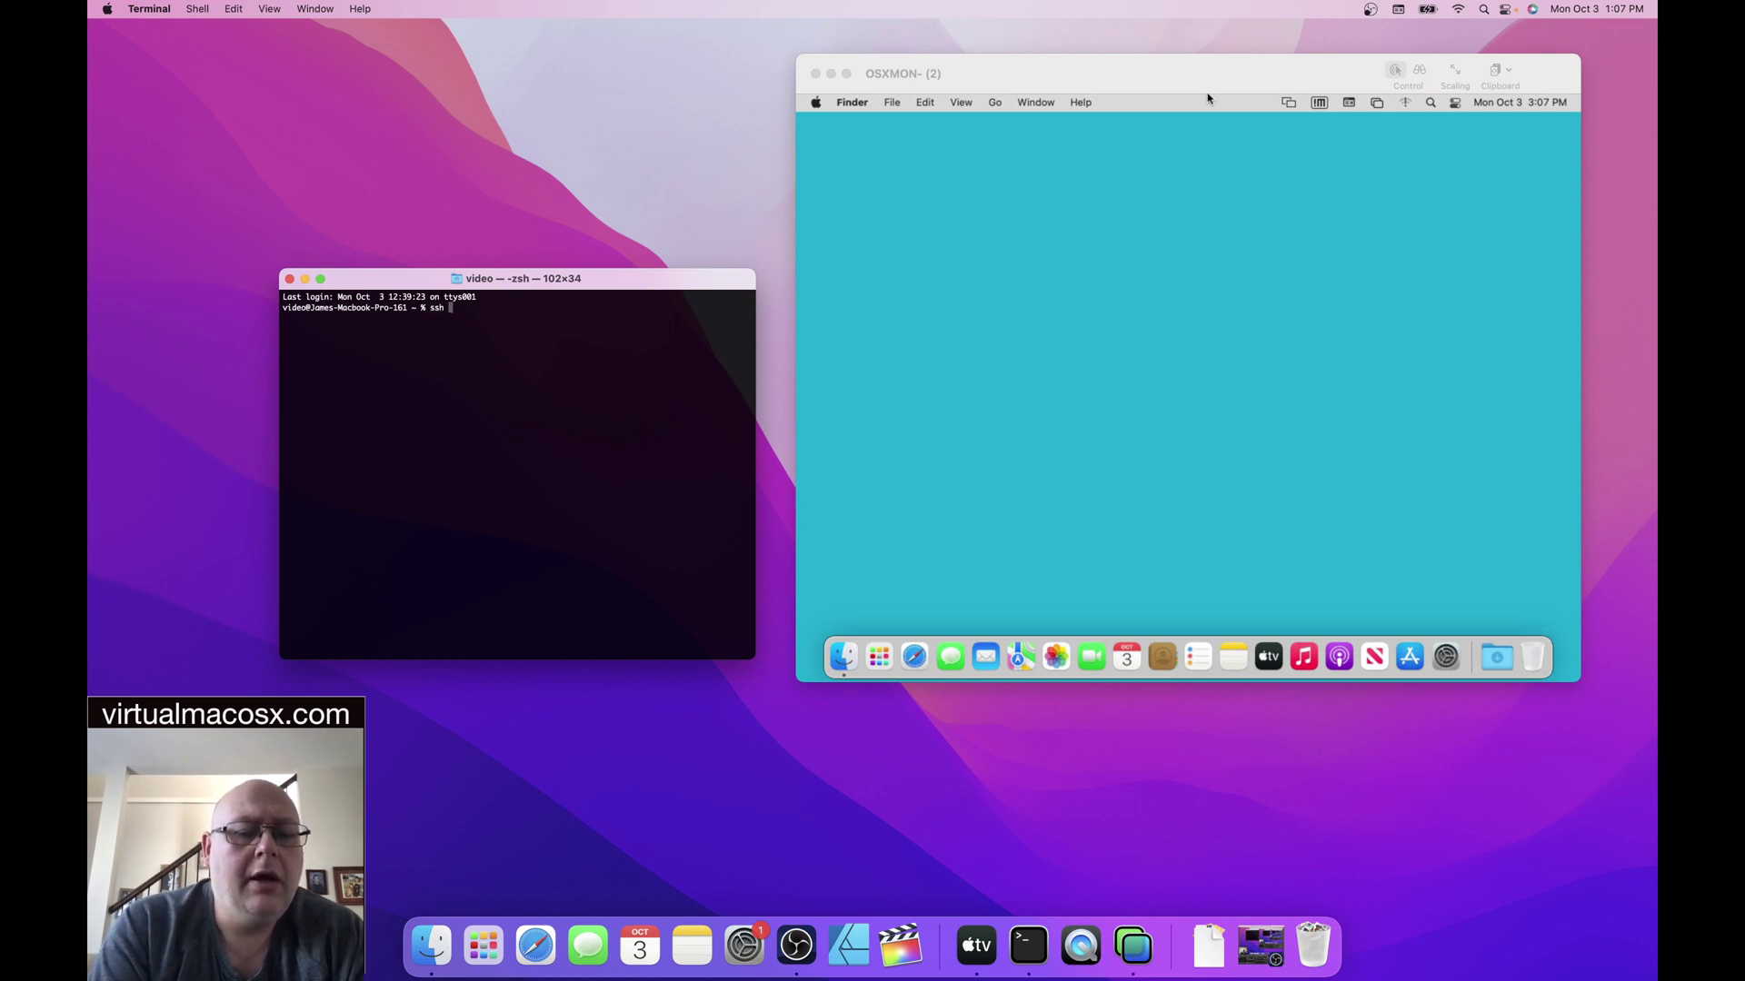
text(test)
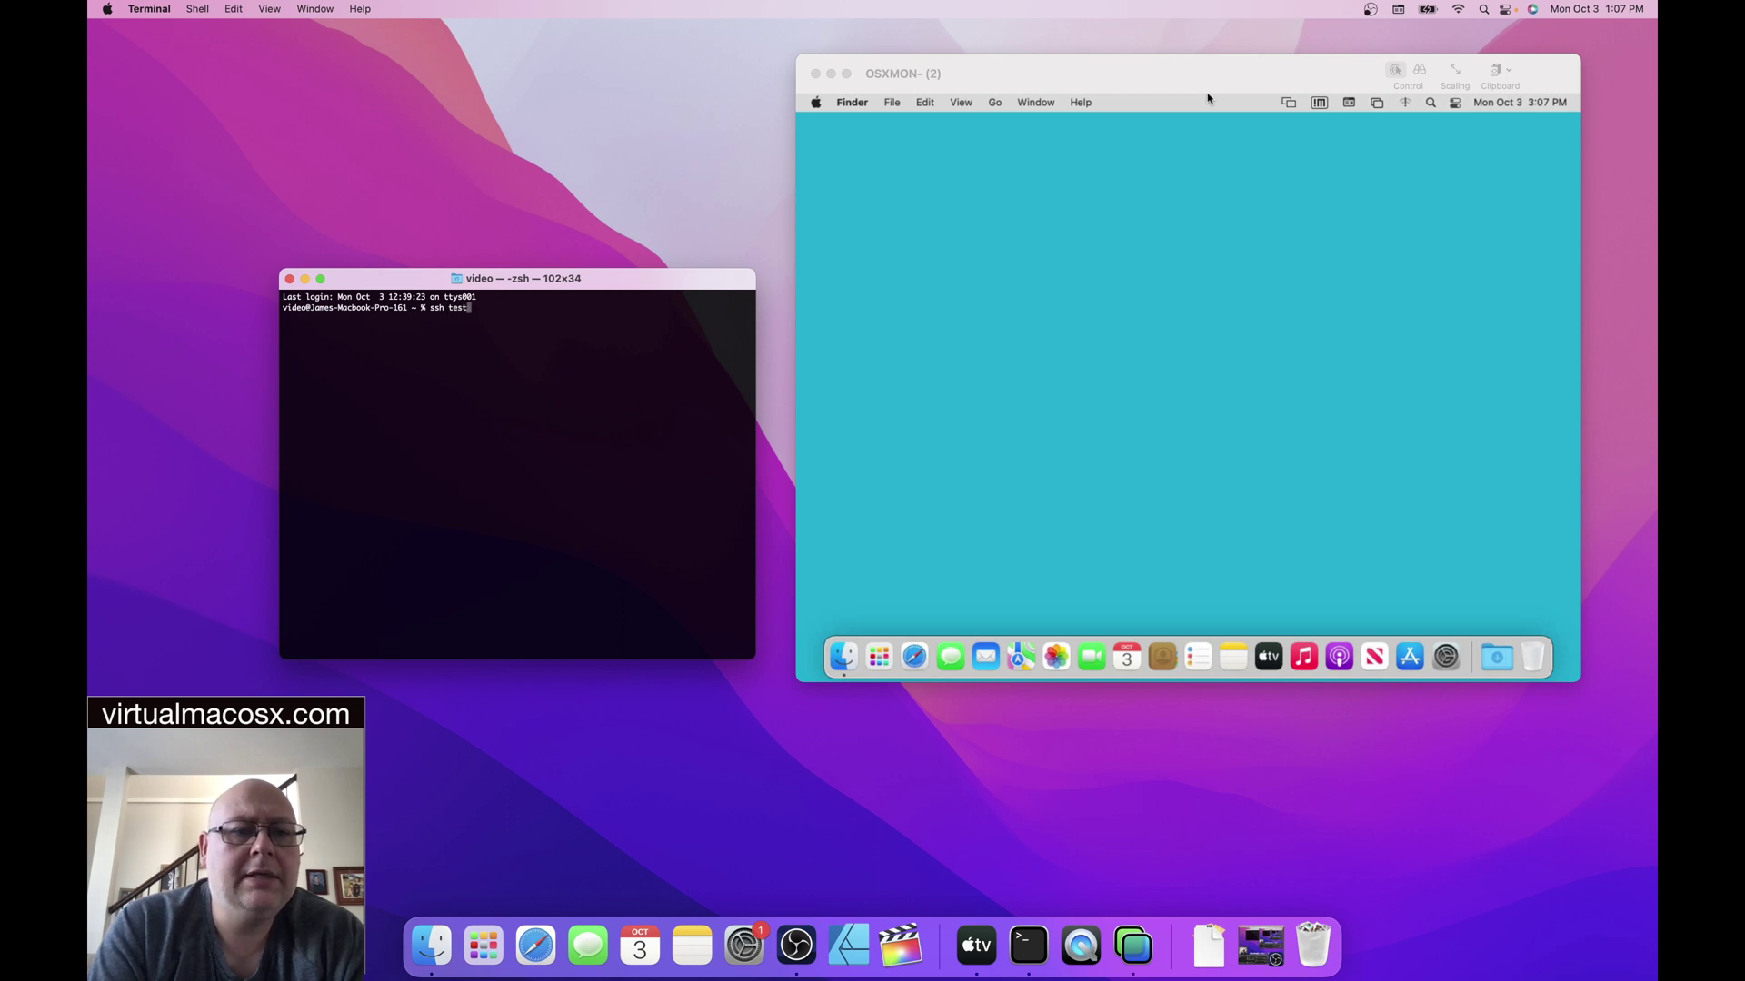
text(@)
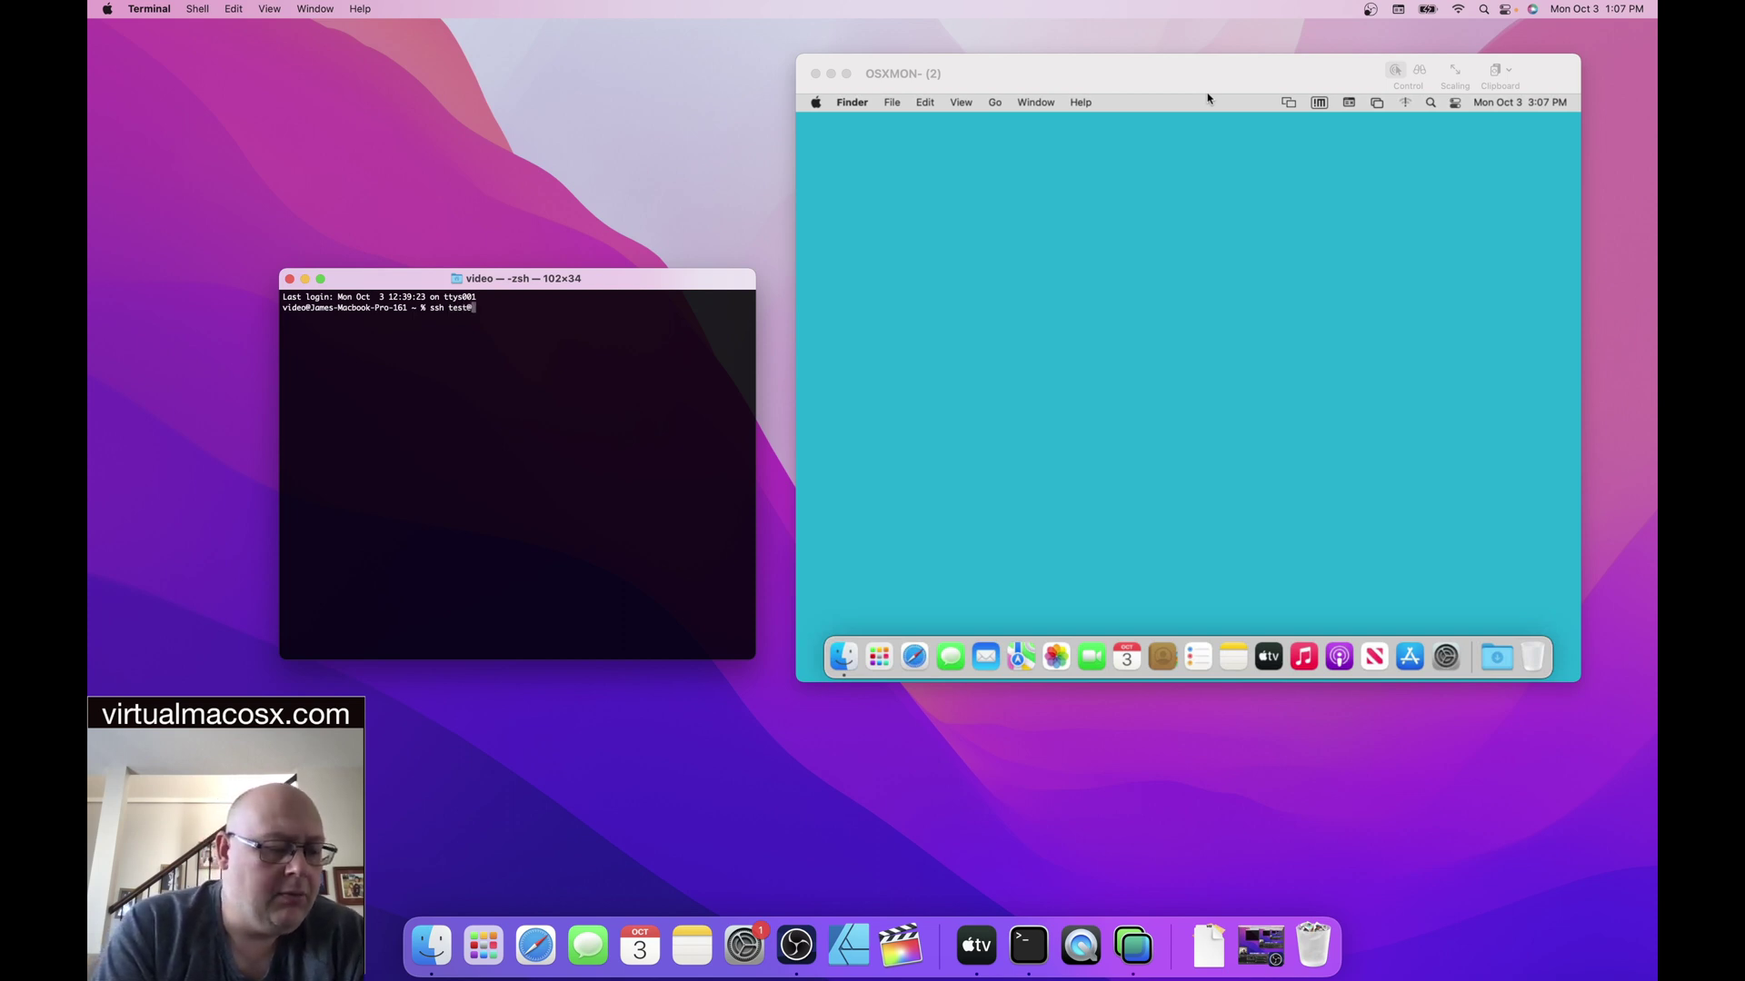
text(162)
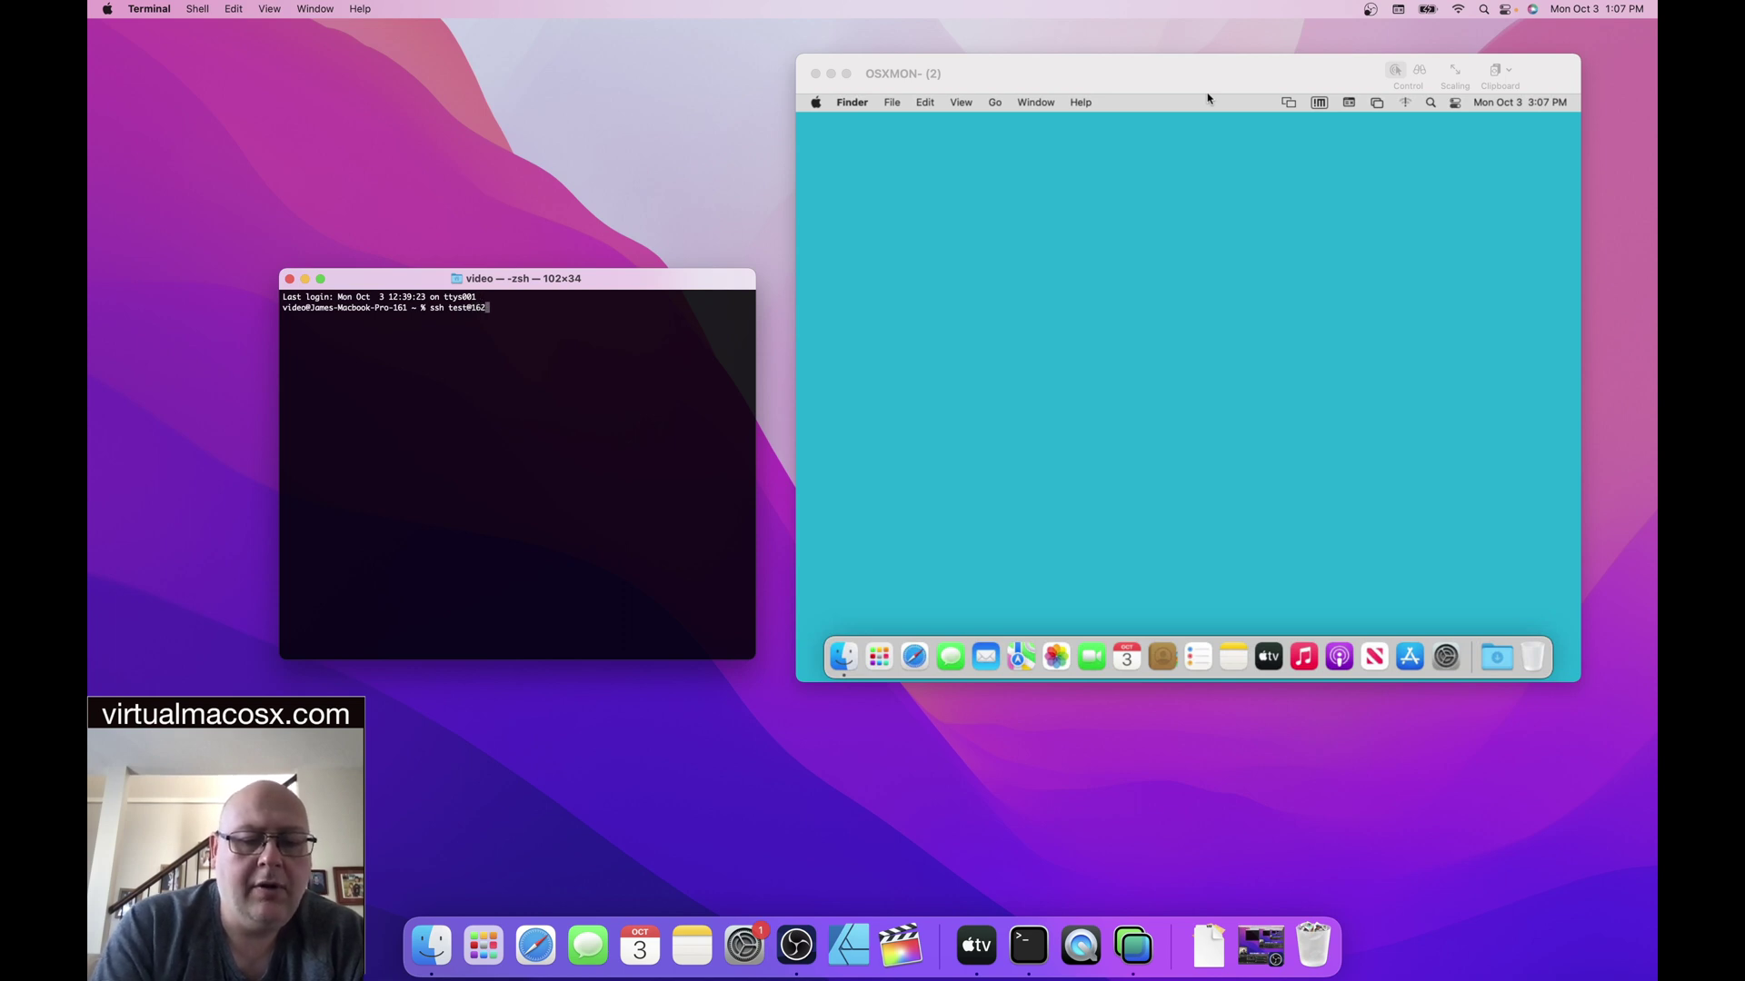
text(.252.)
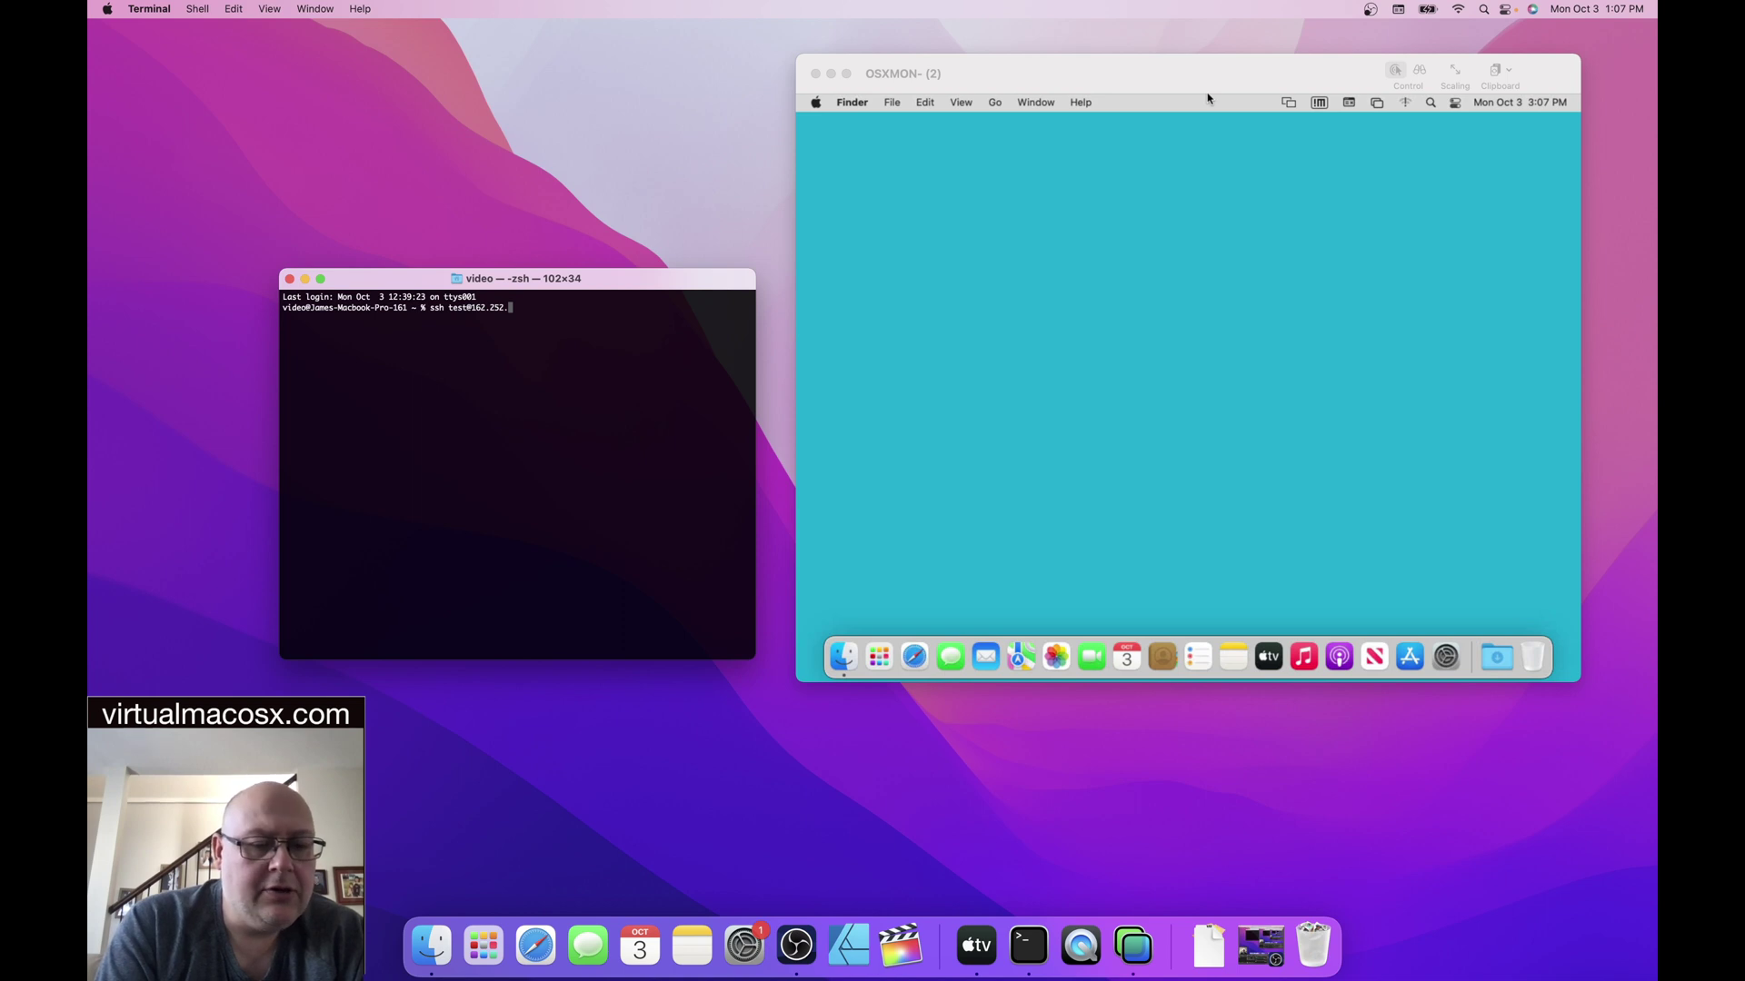
text(210.)
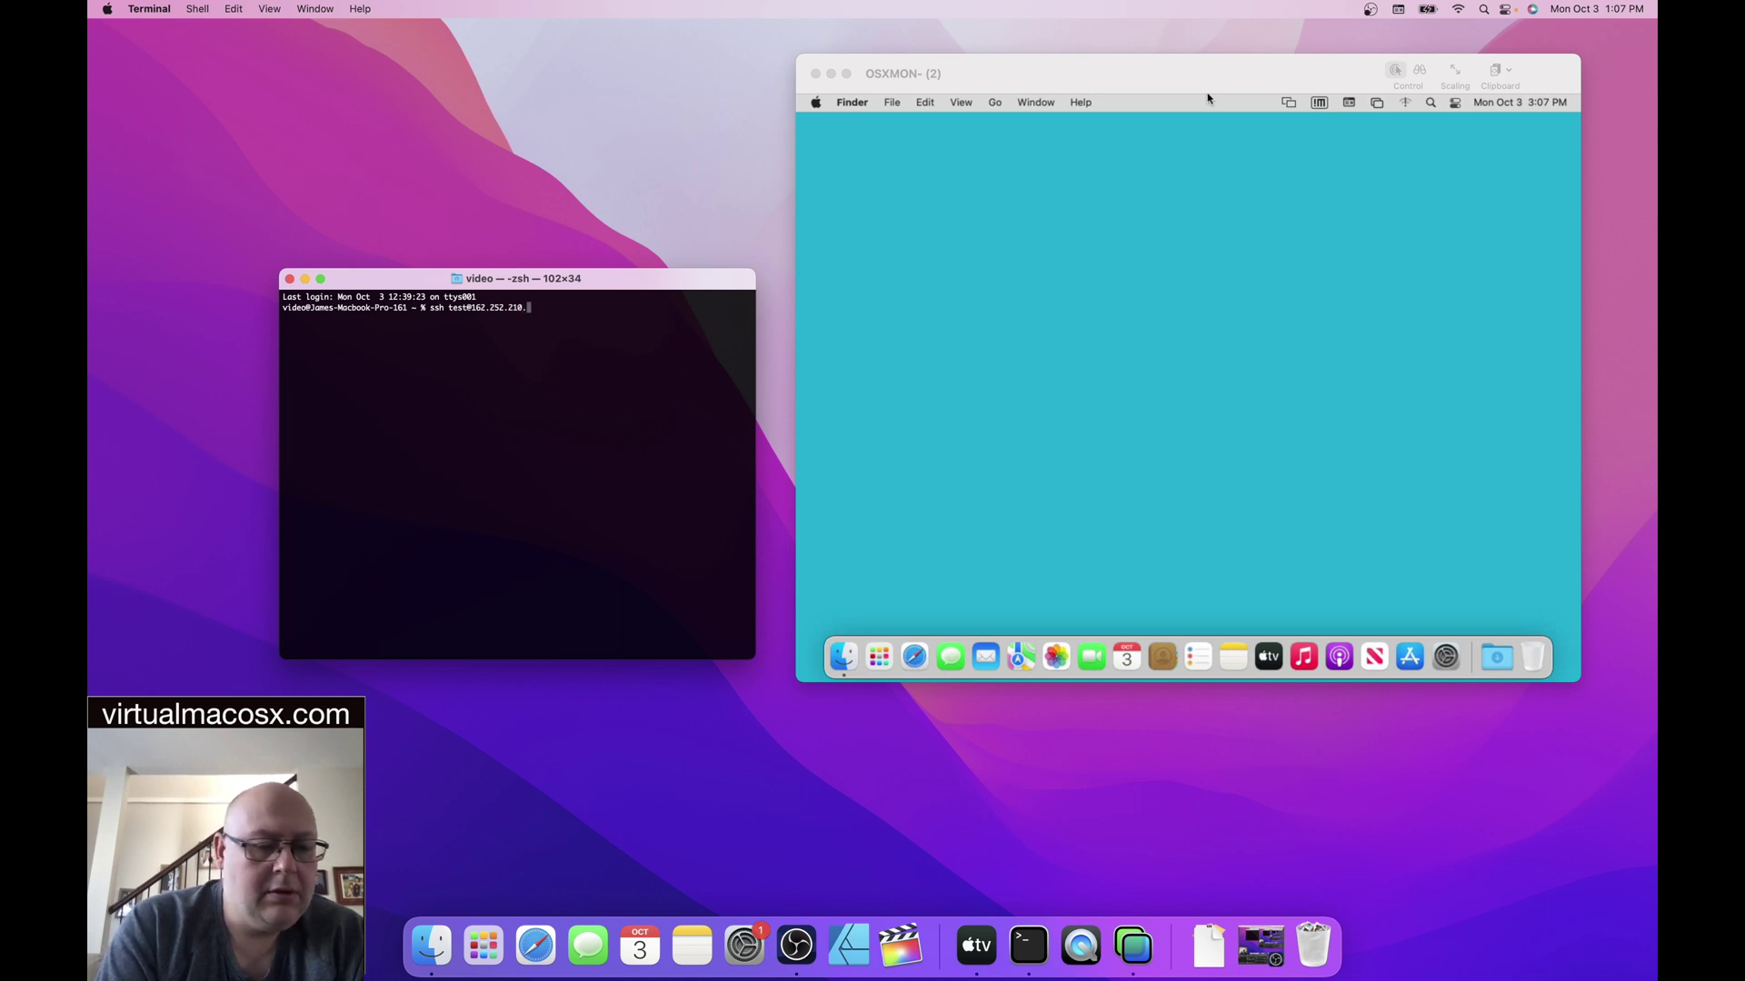
text(45)
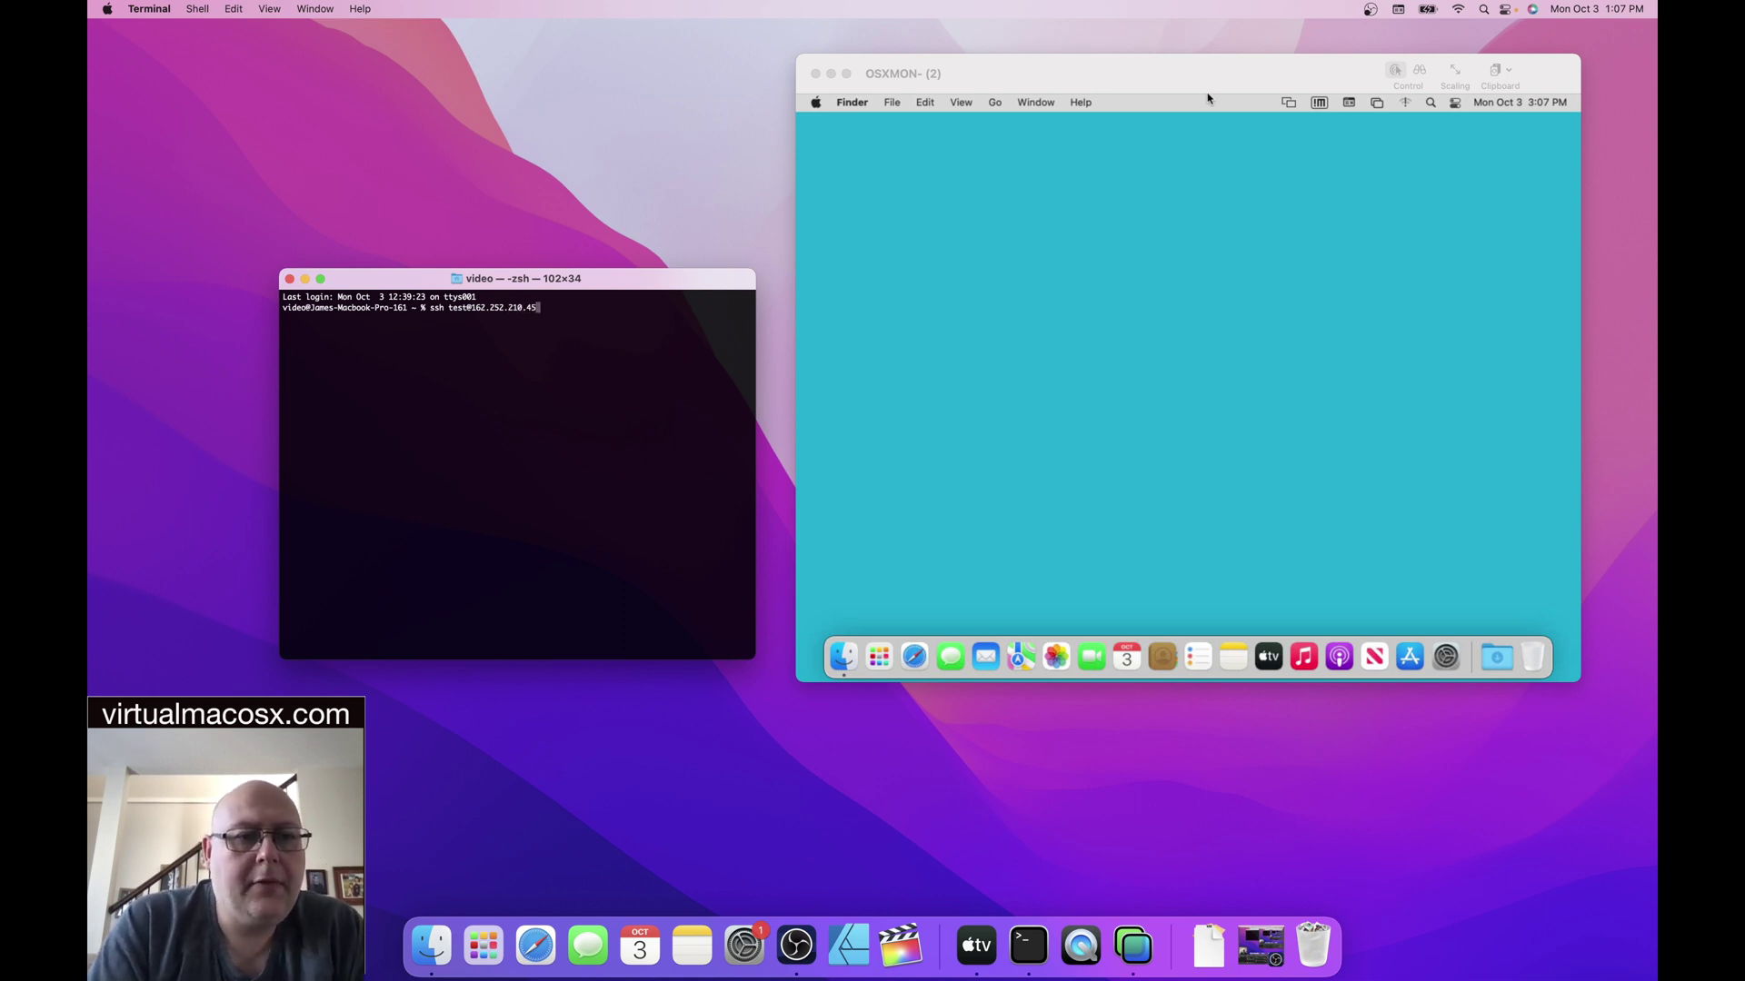
key(Return)
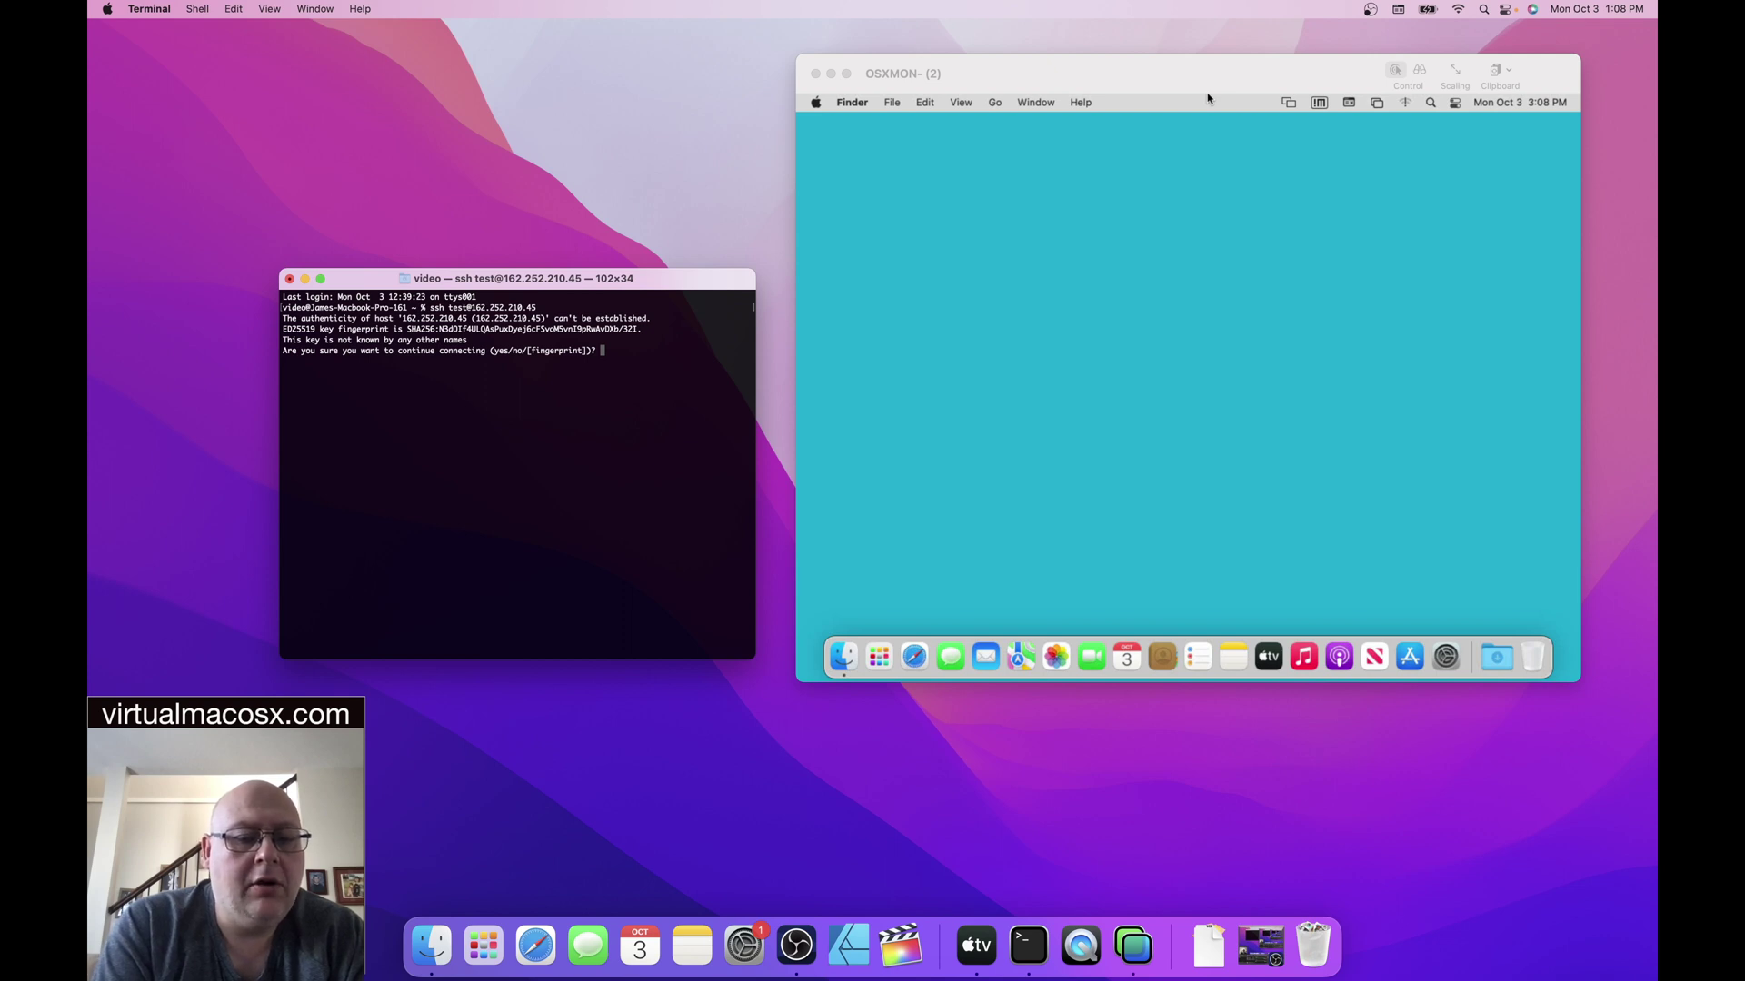
- Accept the remote host key with 'yes' and log in with the account password
text(yes)
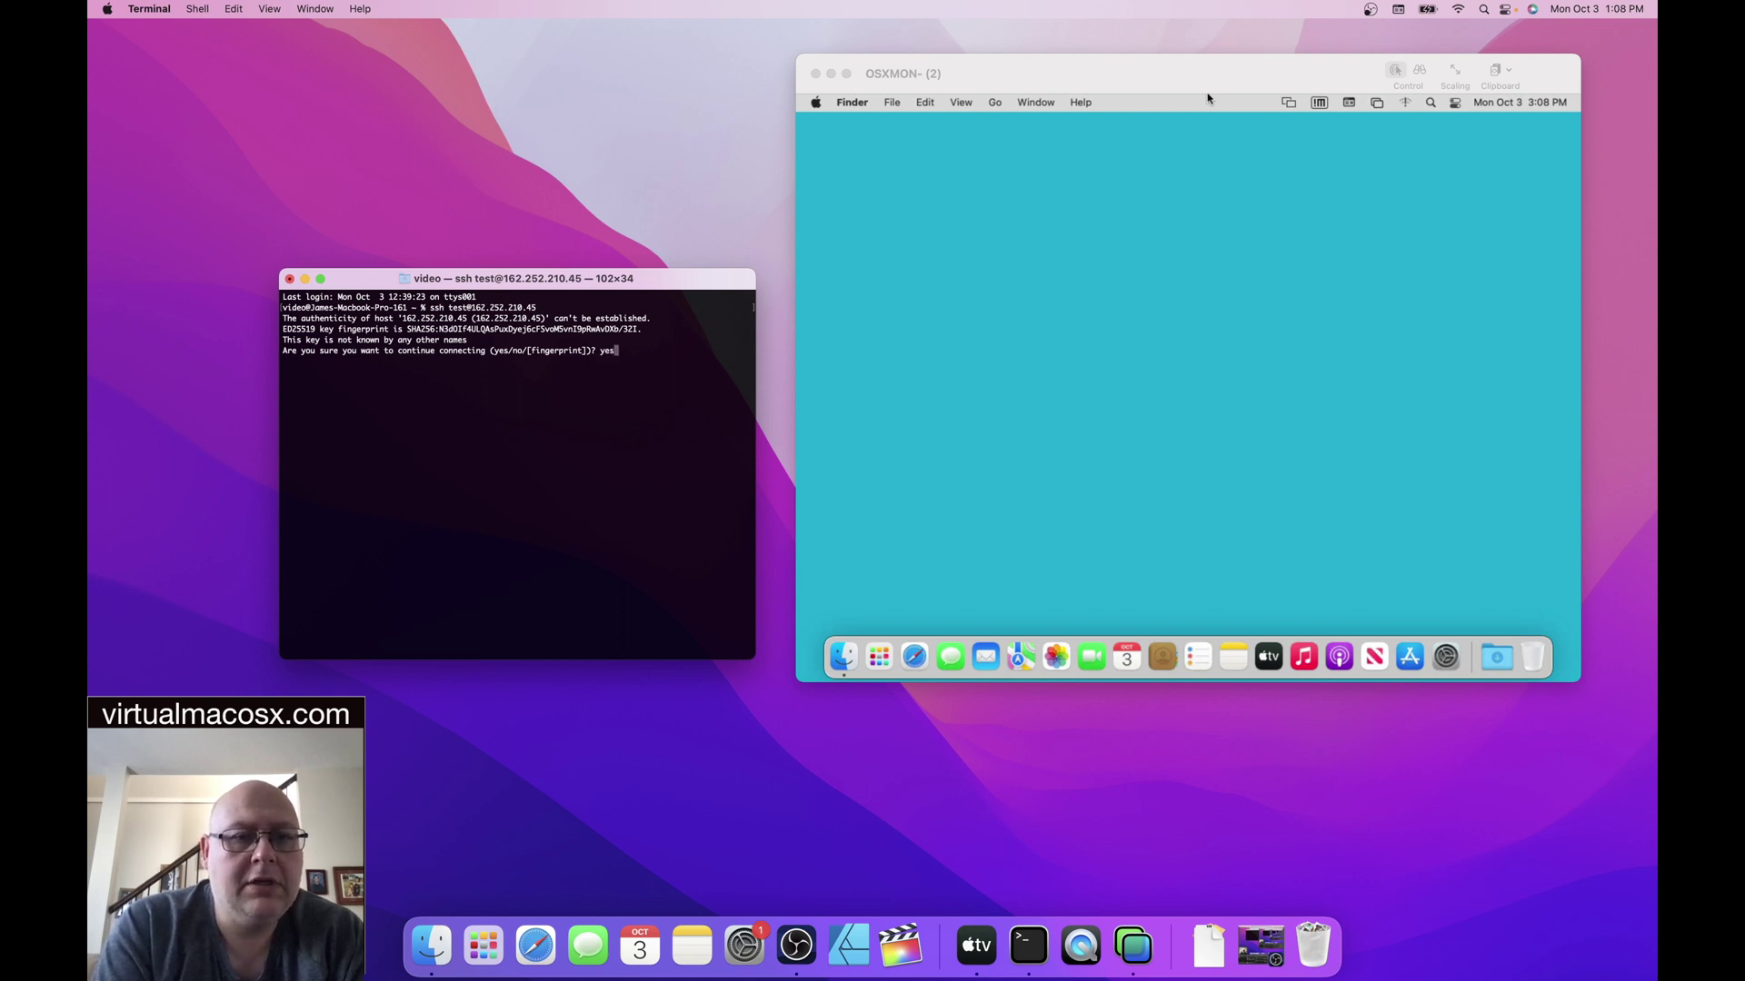
key(Return)
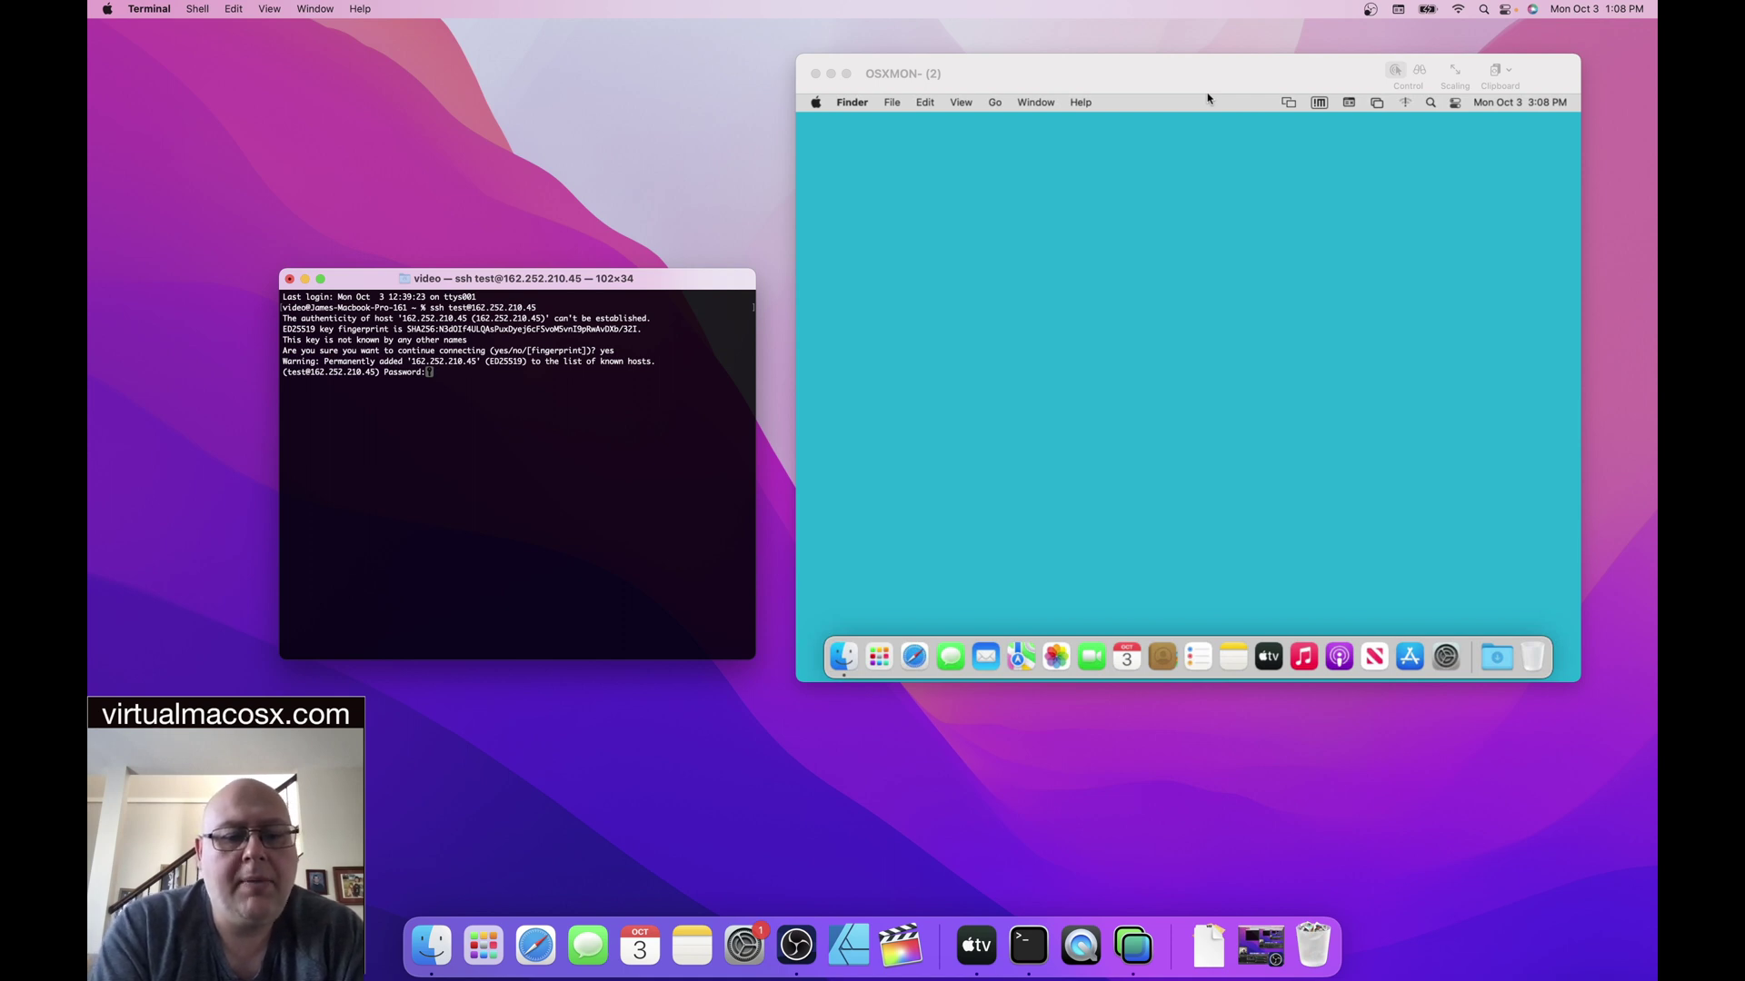
key(Return)
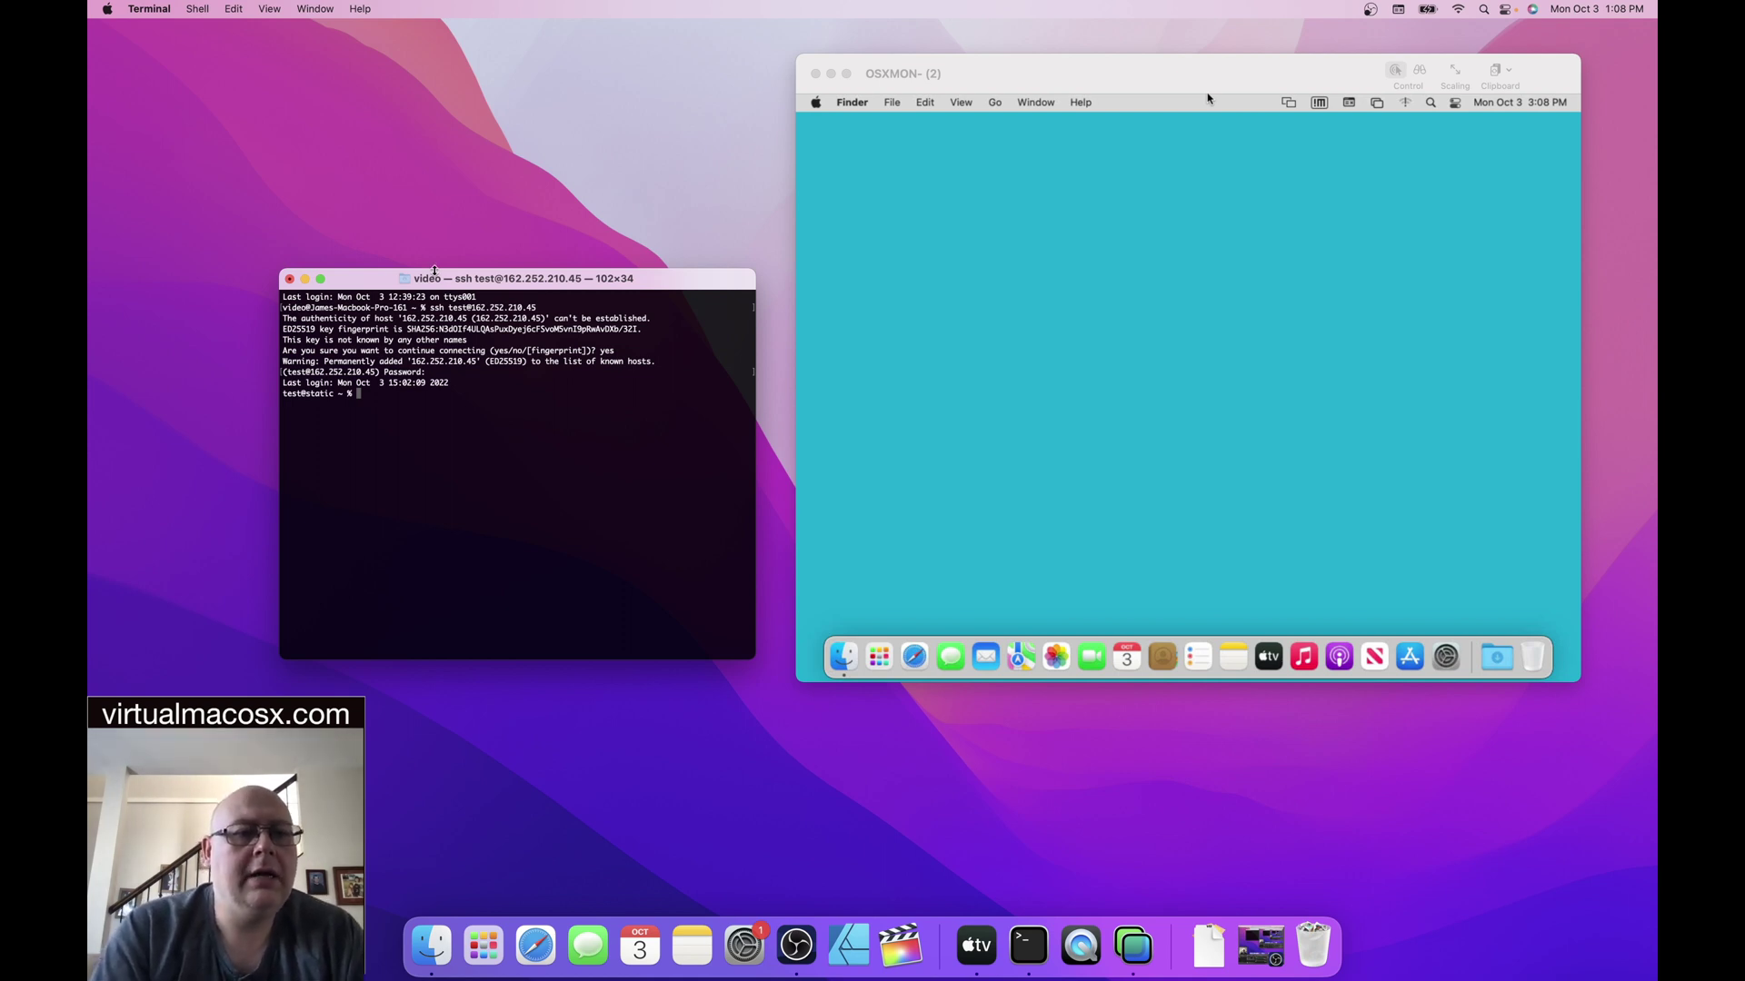
- Enter 'sudo shutdown -r now' at the remote shell prompt
drag(378, 273, 376, 251)
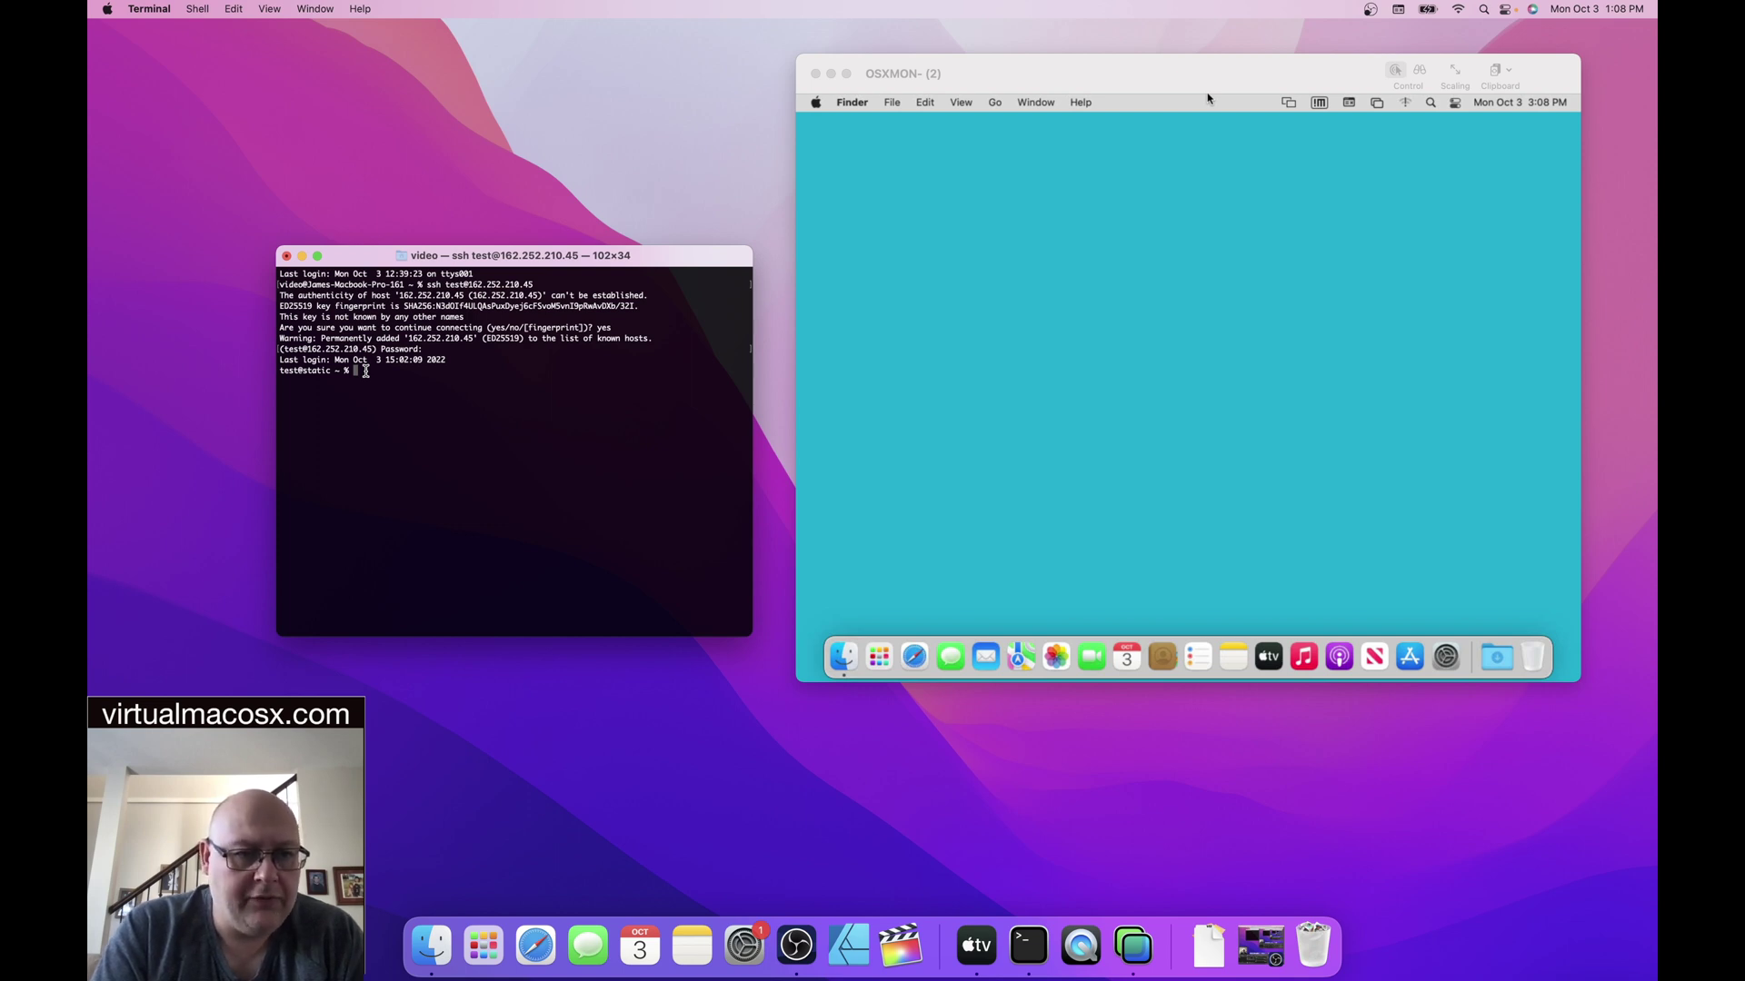
text(su)
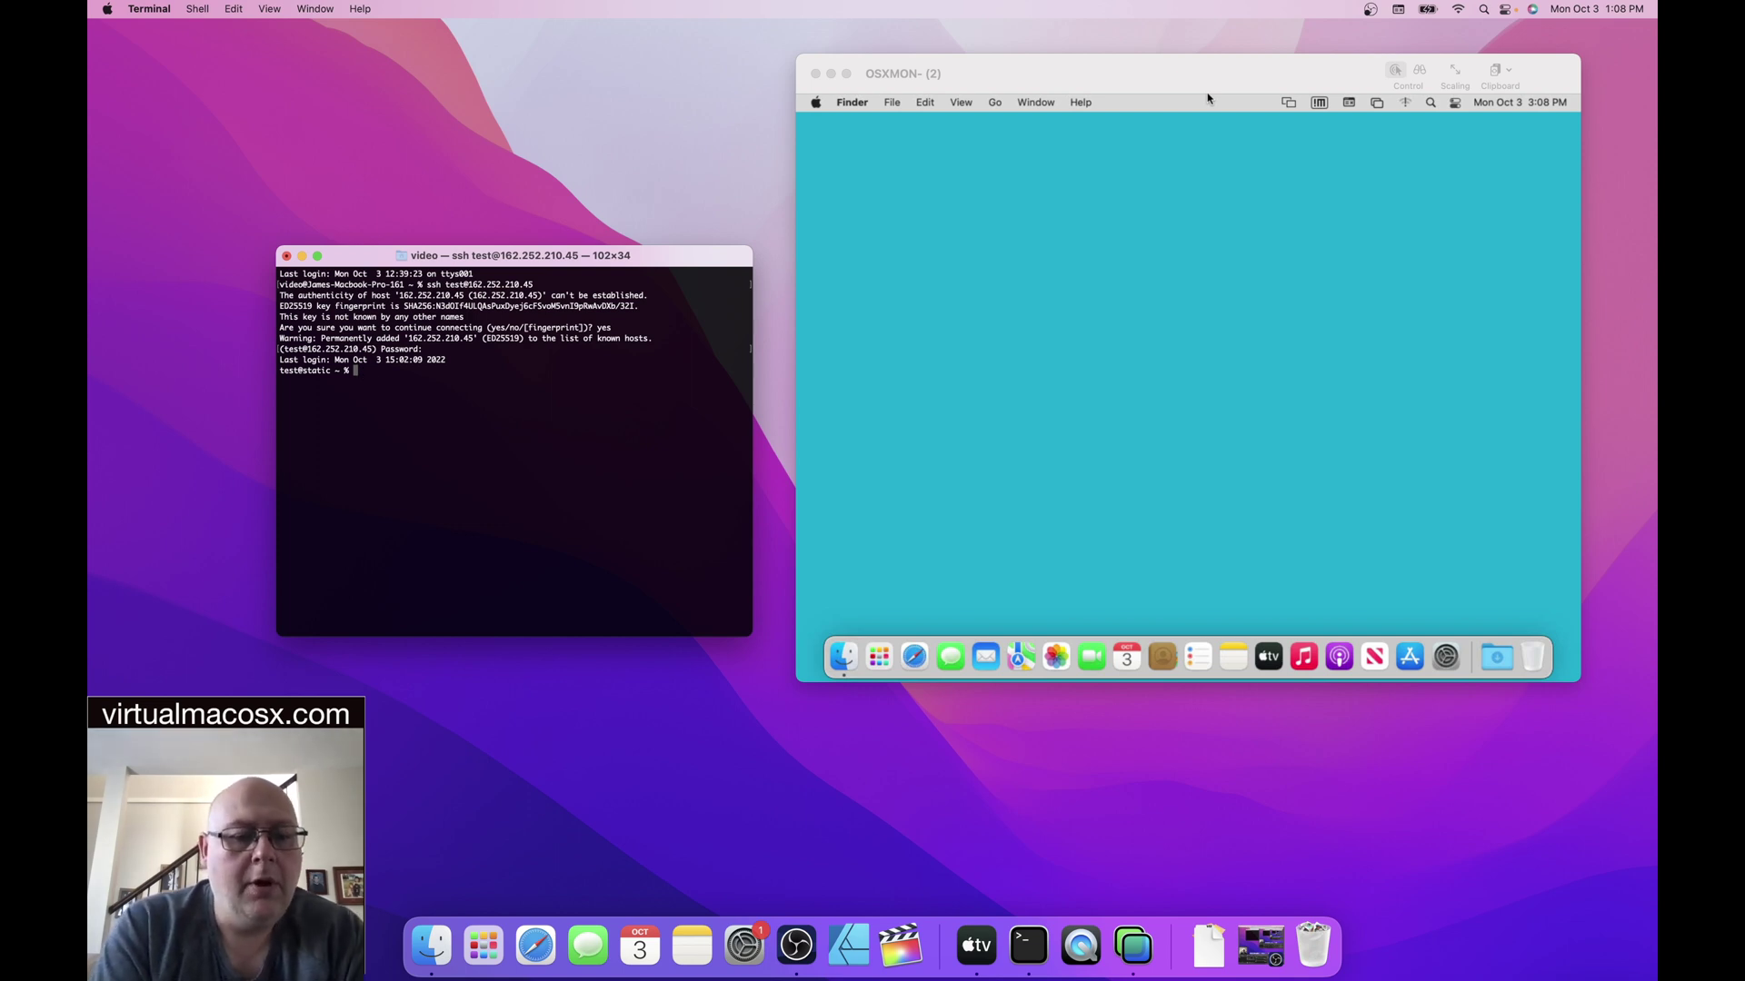
text(do)
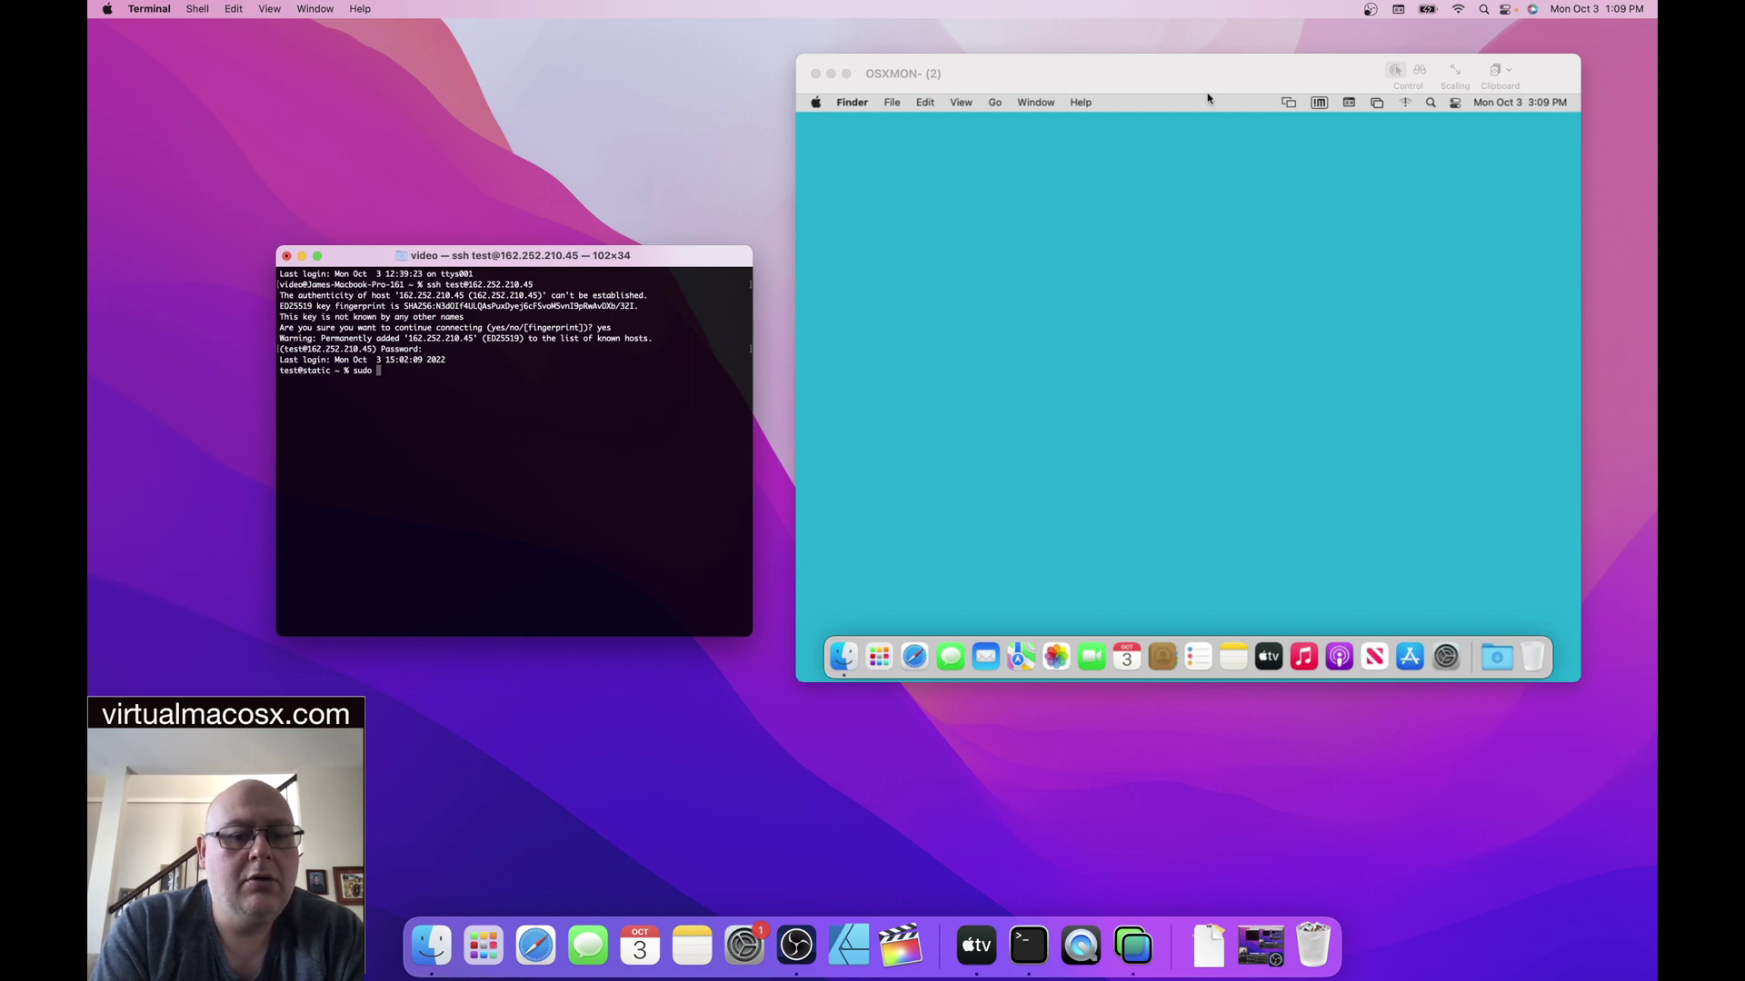
text(shut)
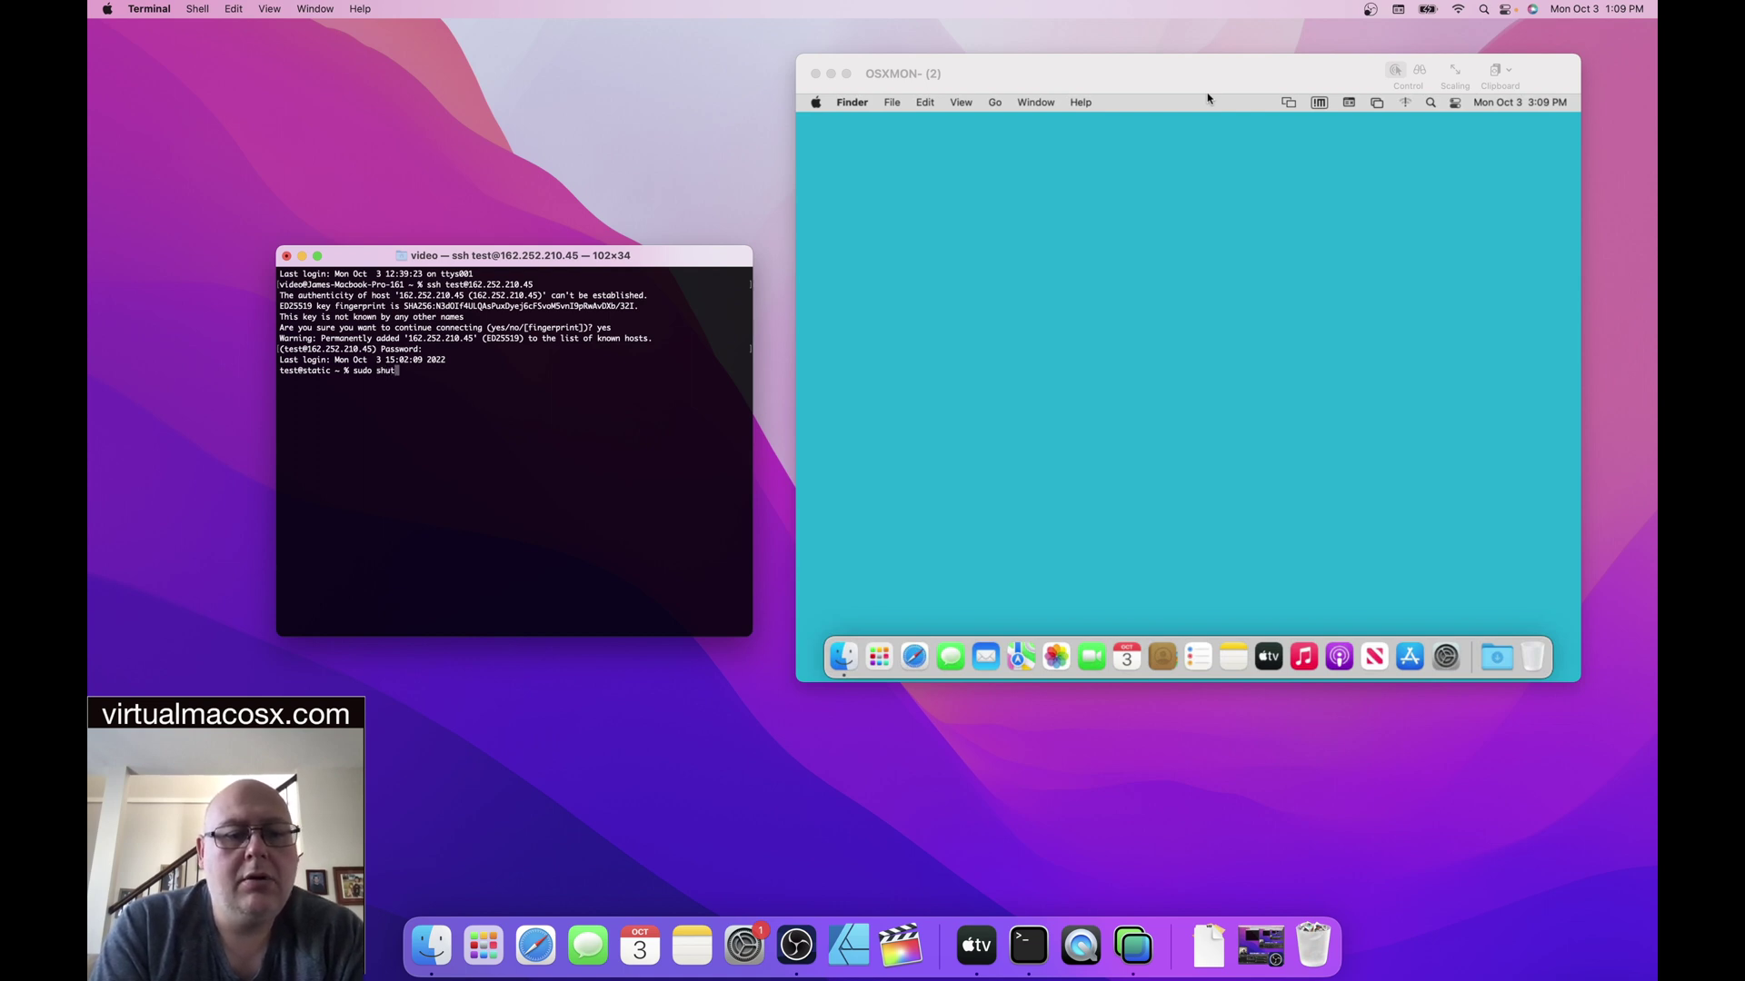
text(down -)
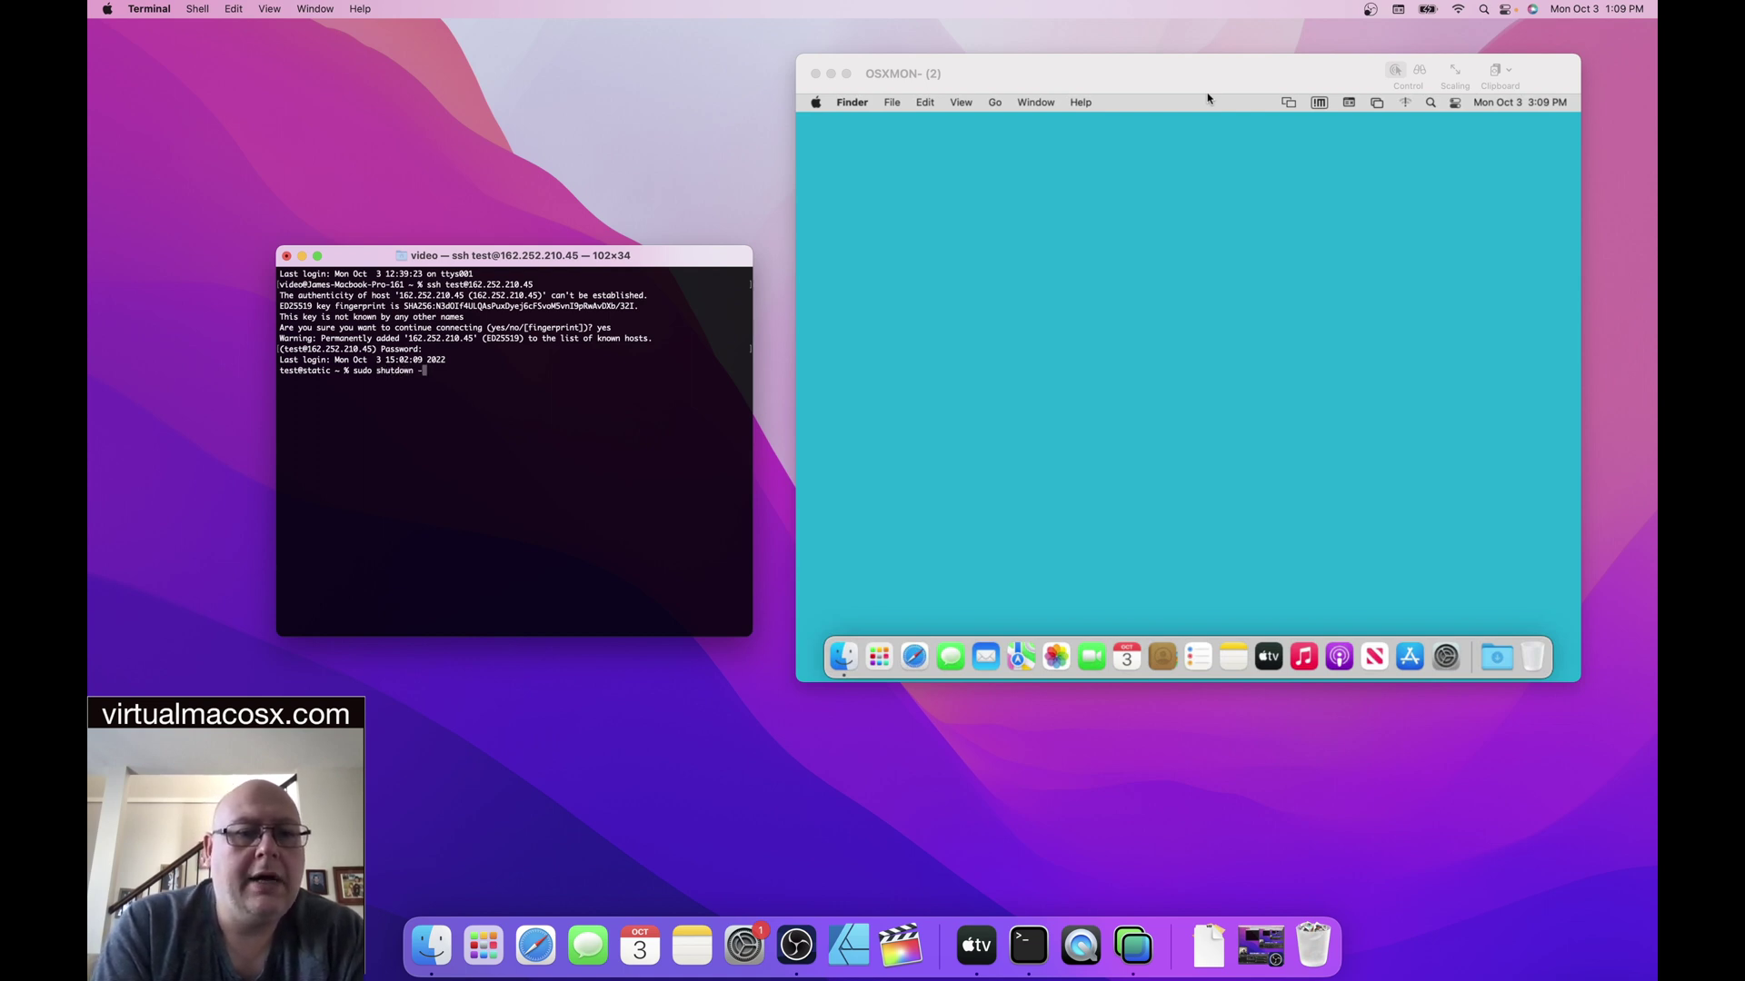
text(r now)
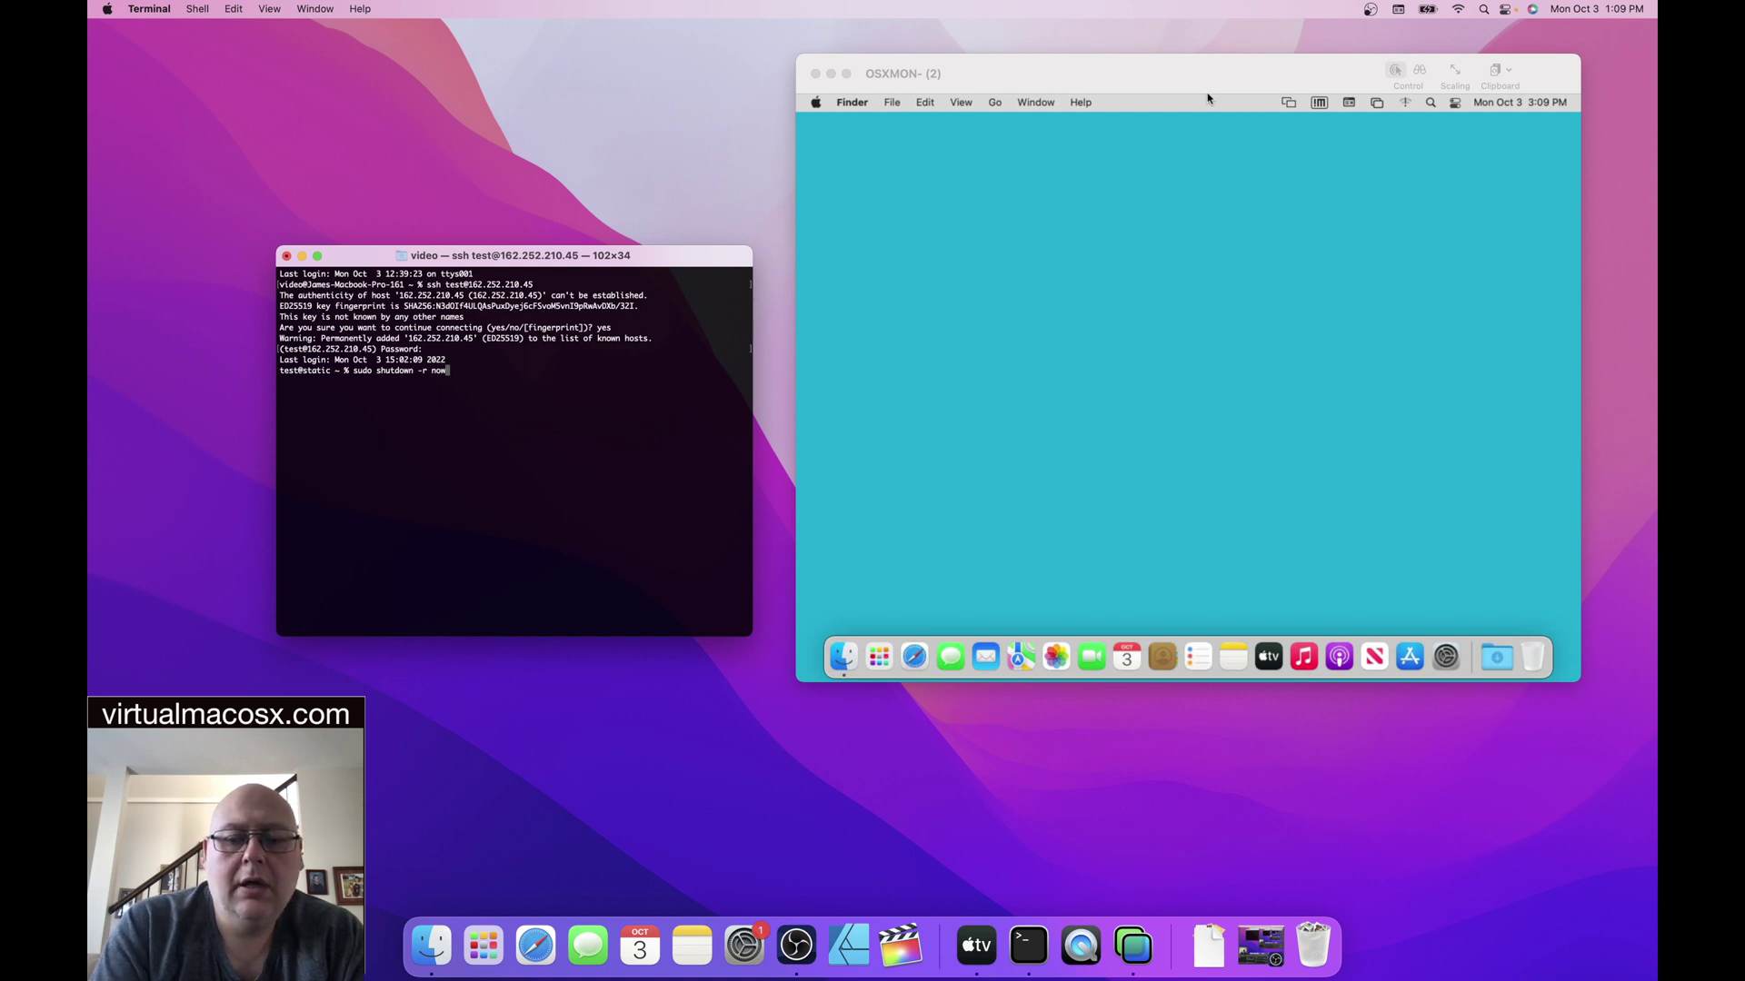
- Run 'sudo shutdown -r now' and enter the sudo password to reboot the remote Mac
key(Return)
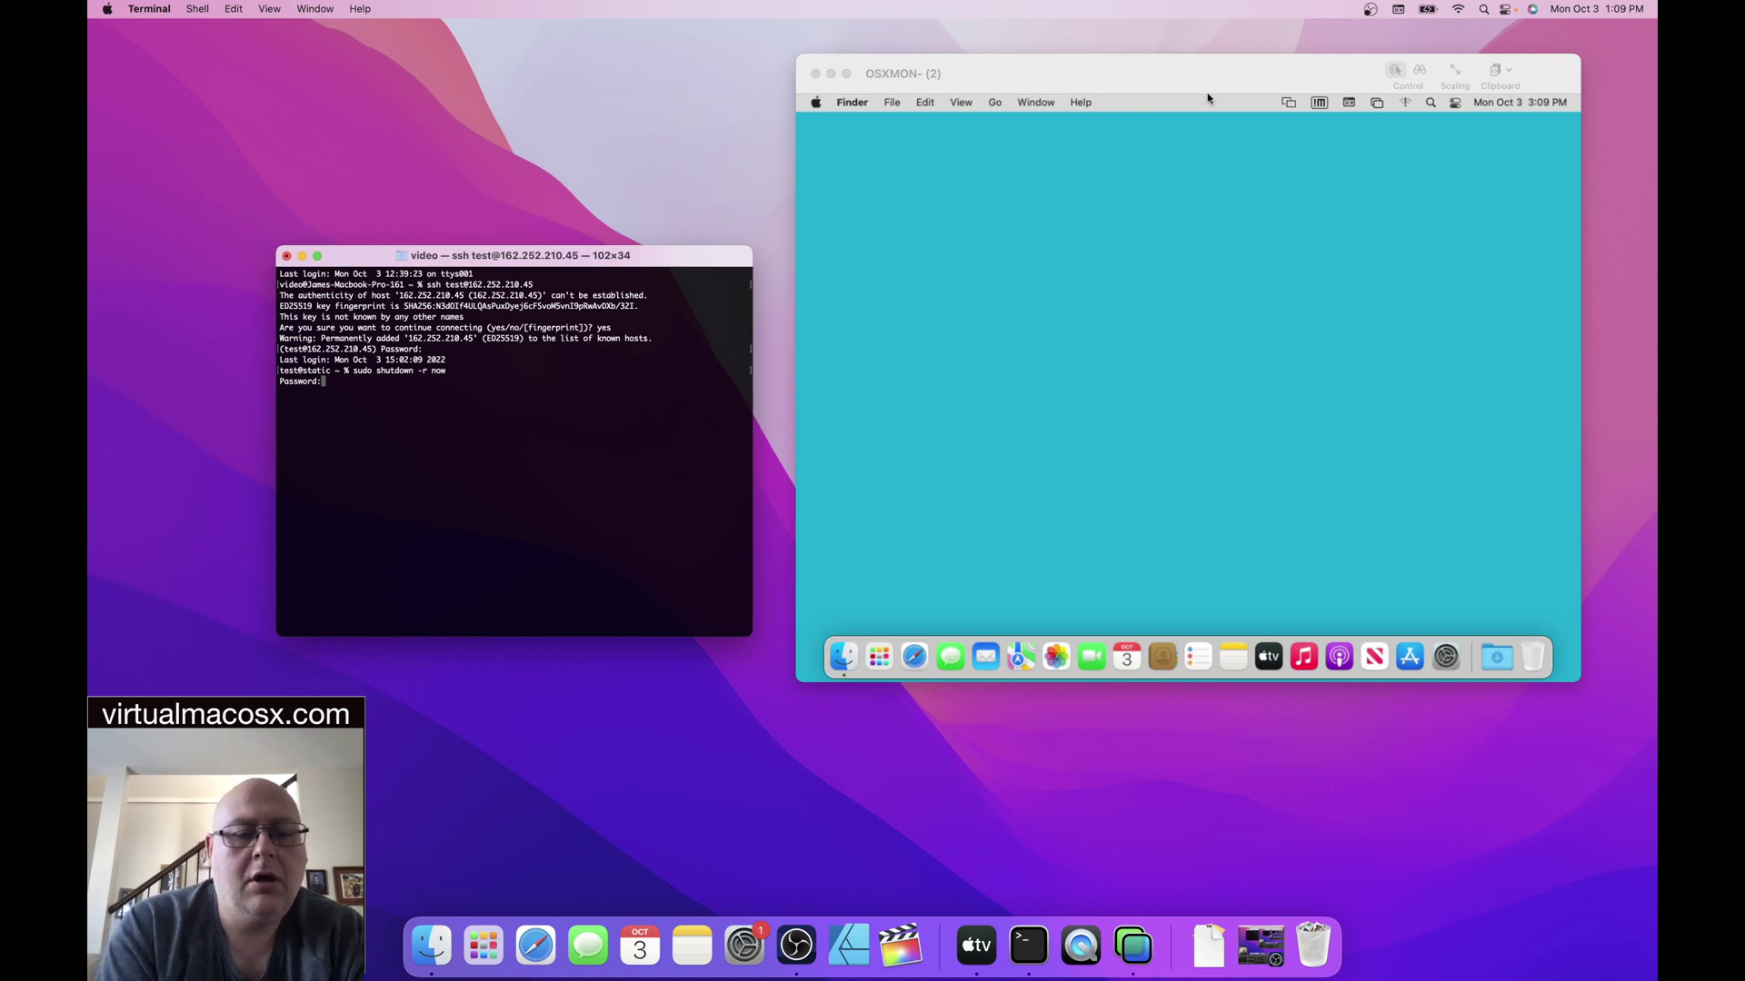
key(Return)
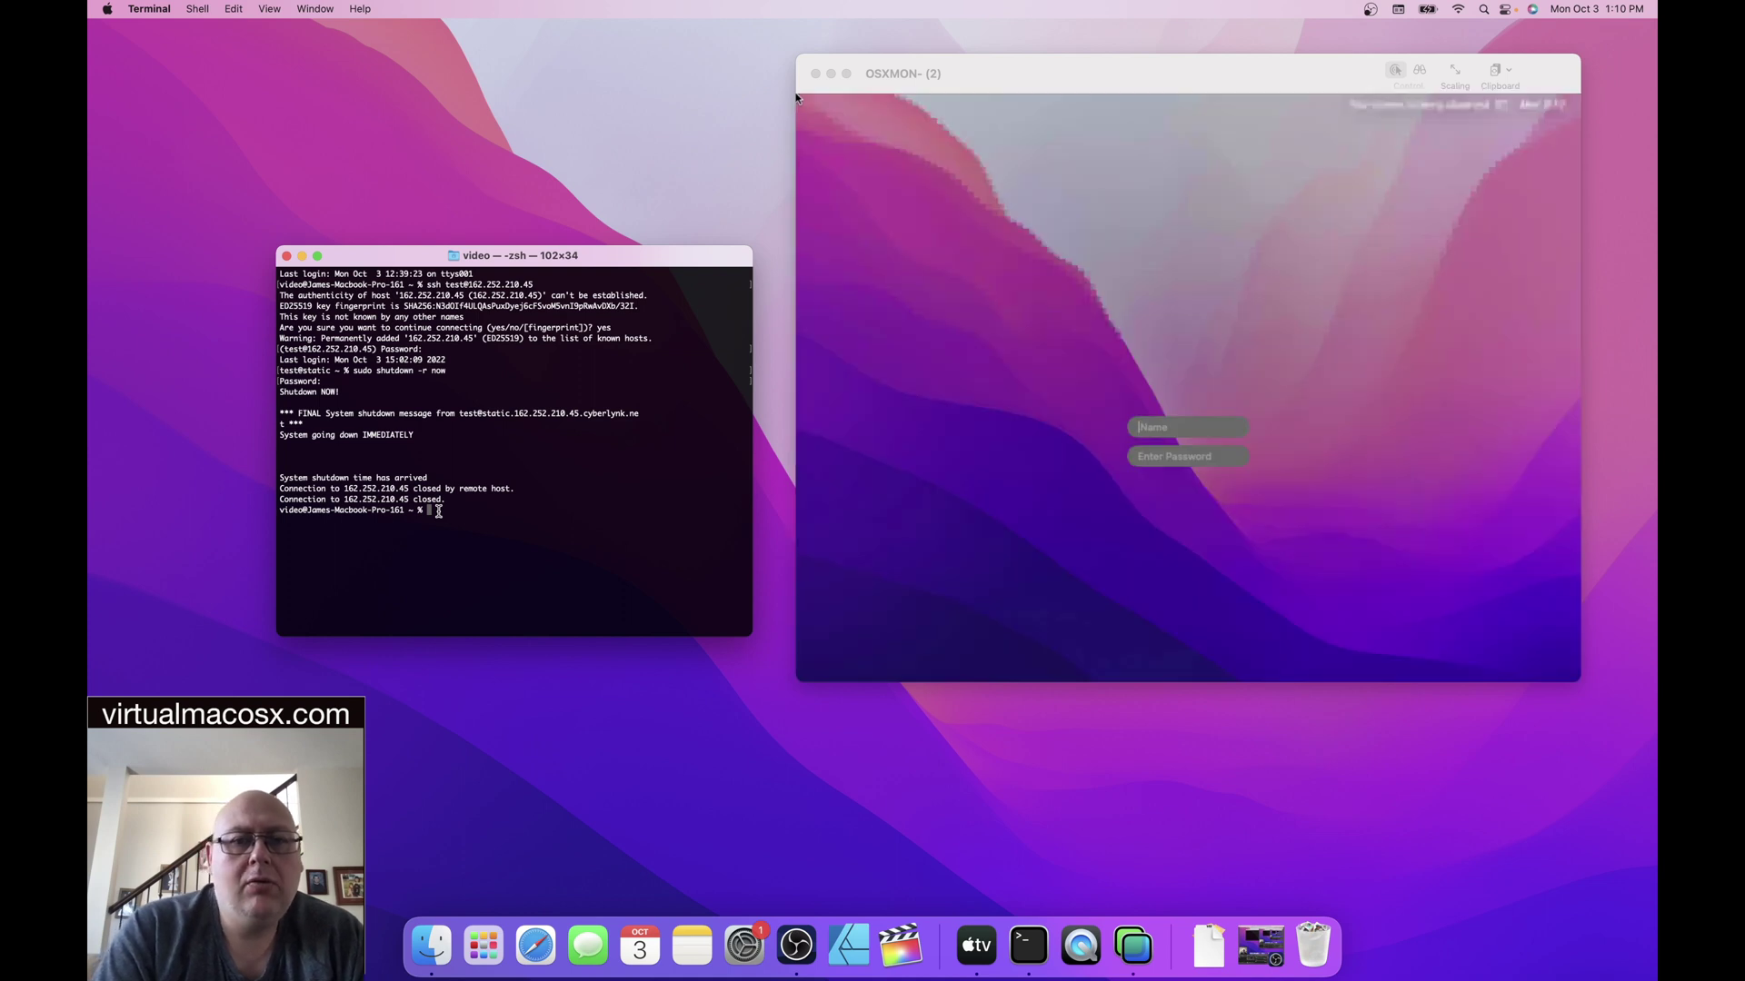
- Bring the OSXMON Screen Sharing window forward to watch the remote login screen
click(1209, 80)
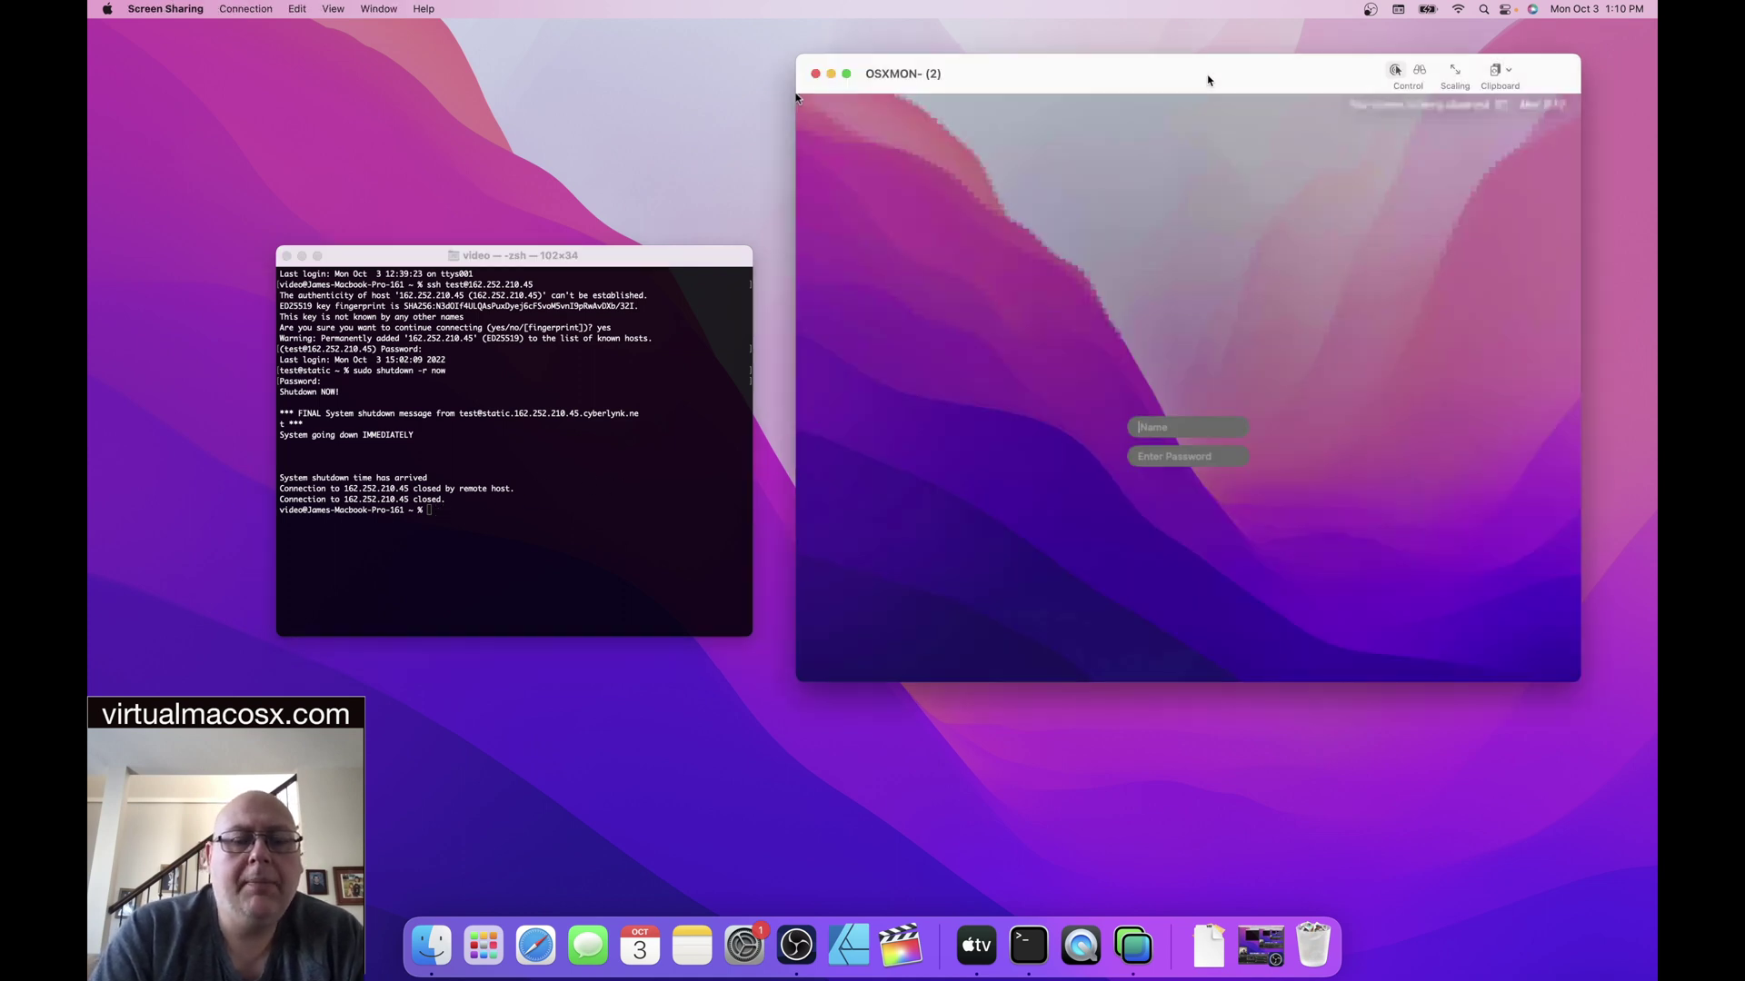